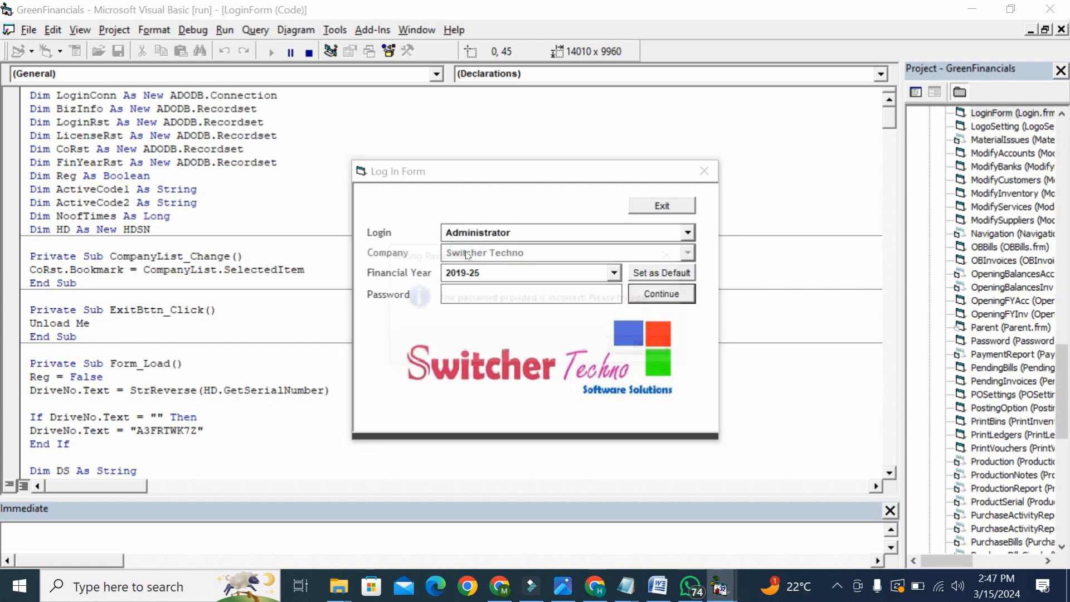
text(xxxxx)
- Log in as Administrator with the account password to reach the Green Financials main menu
key(Return)
key(Return)
text(xxxx)
key(Return)
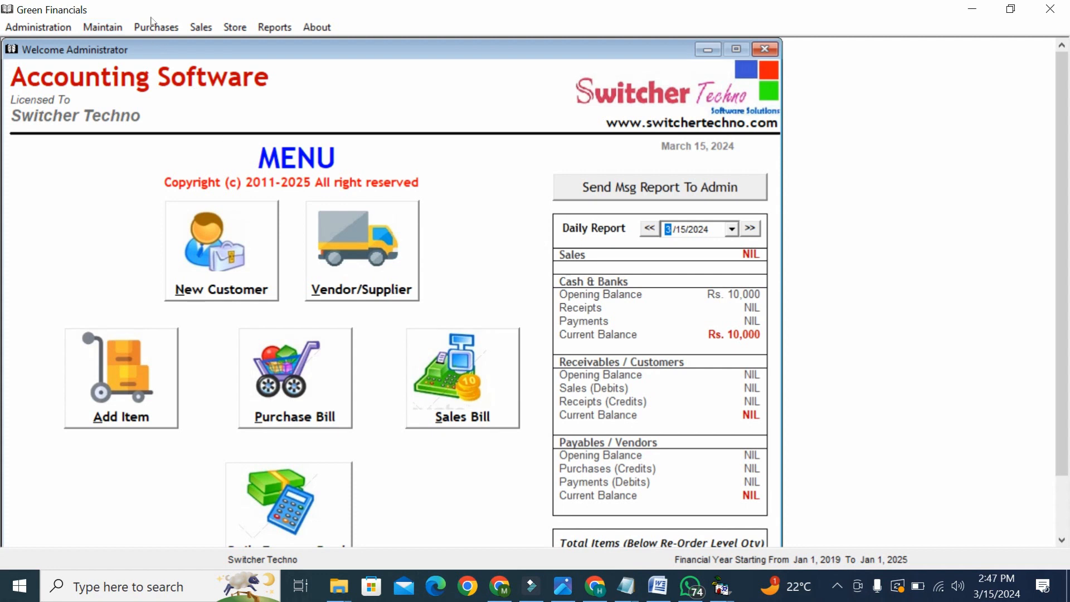
- In the Chart of Inventory, create main category PARTS with code 1
click(141, 408)
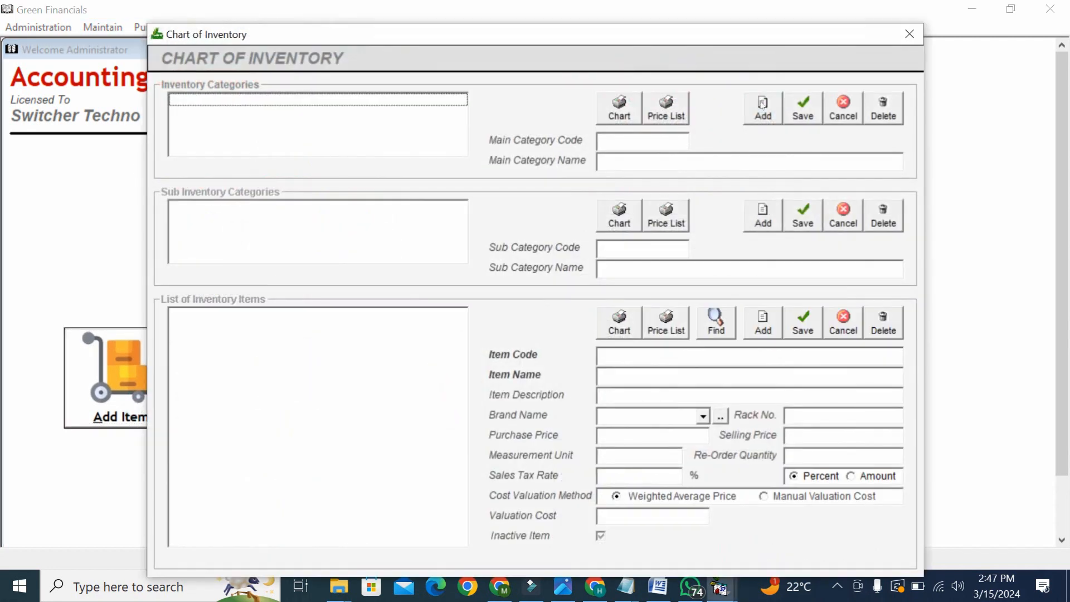
drag(782, 45, 725, 40)
click(700, 106)
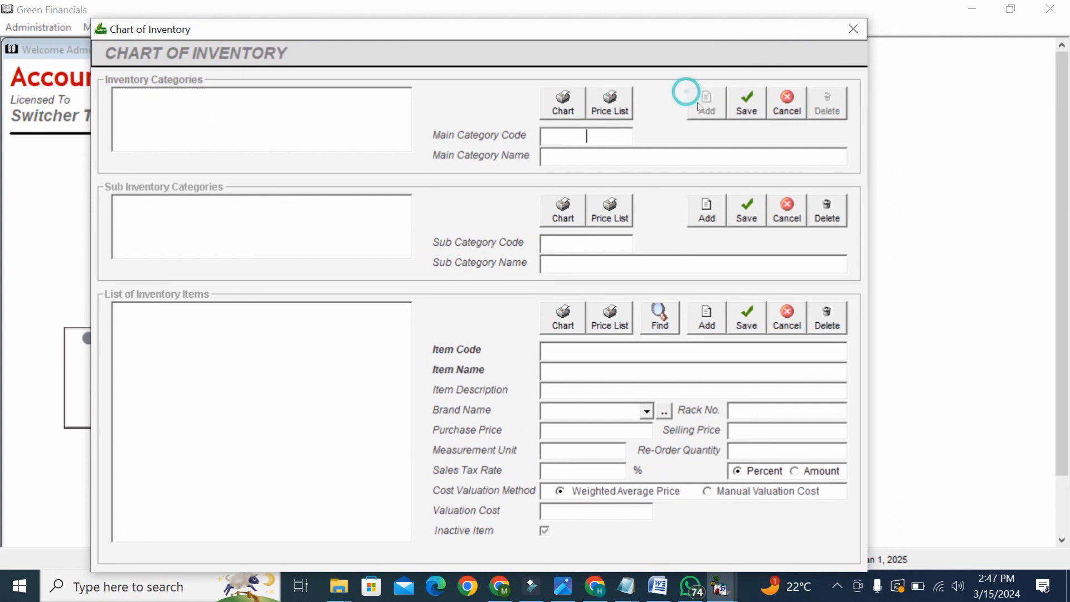
text(1)
click(694, 156)
text(PARTS)
click(736, 92)
- Add sub-category CAR PARTS (code 101) under PARTS and select it
click(303, 146)
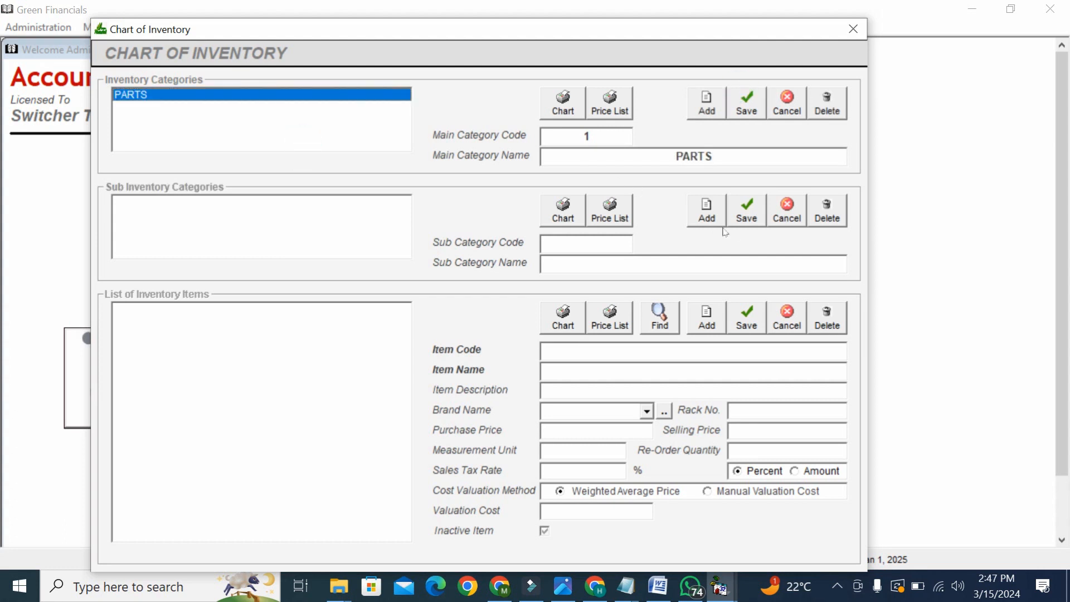
click(707, 212)
text(CAR )
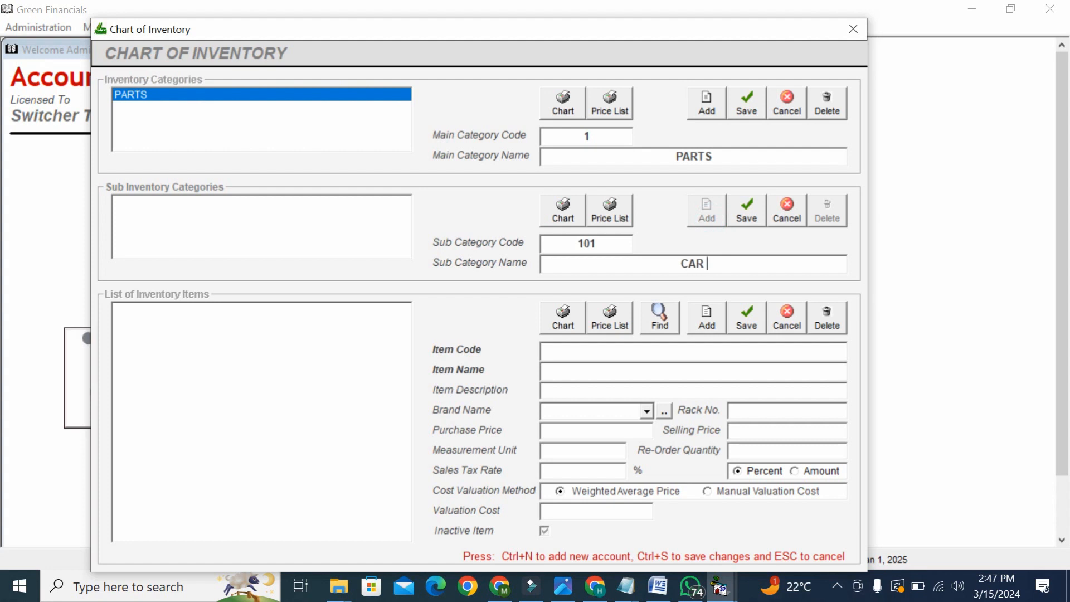
text(PARTS)
click(737, 217)
click(276, 208)
- Add item ENGINE 4X4 under CAR PARTS with purchase price 12000 and selling price 15000
click(703, 323)
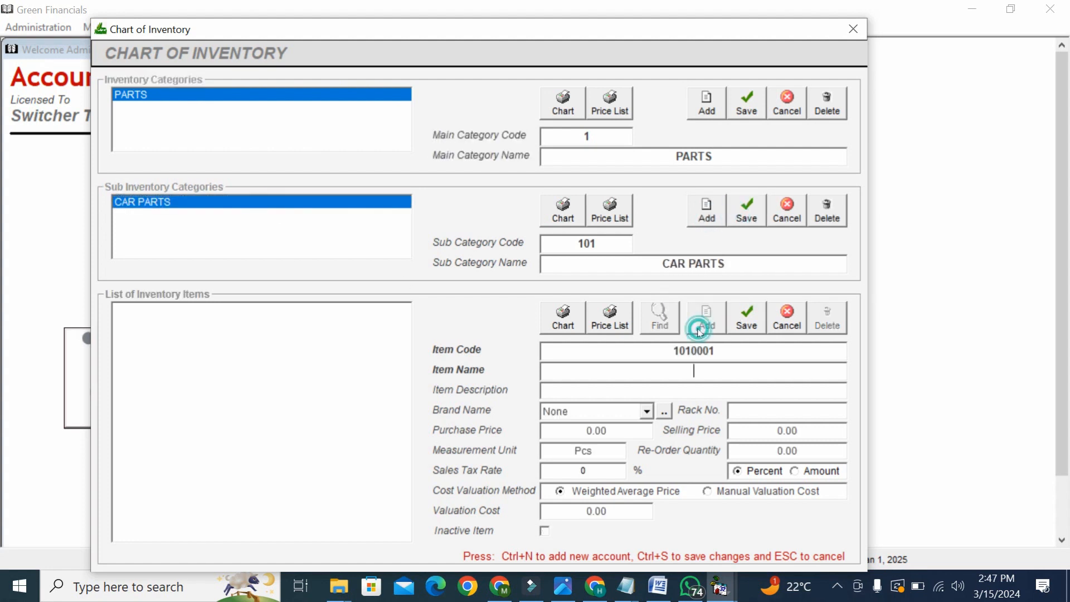
text(ENGINE 4X4)
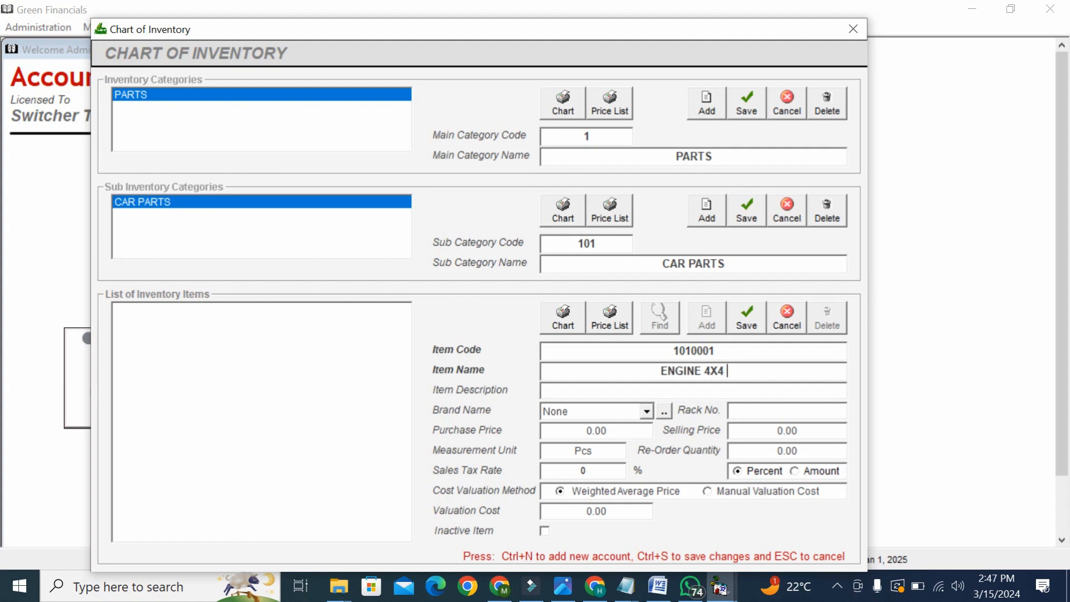
text( JKL;J)
key(BackSpace)
key(BackSpace)
key(BackSpace)
key(BackSpace)
key(BackSpace)
key(BackSpace)
click(609, 435)
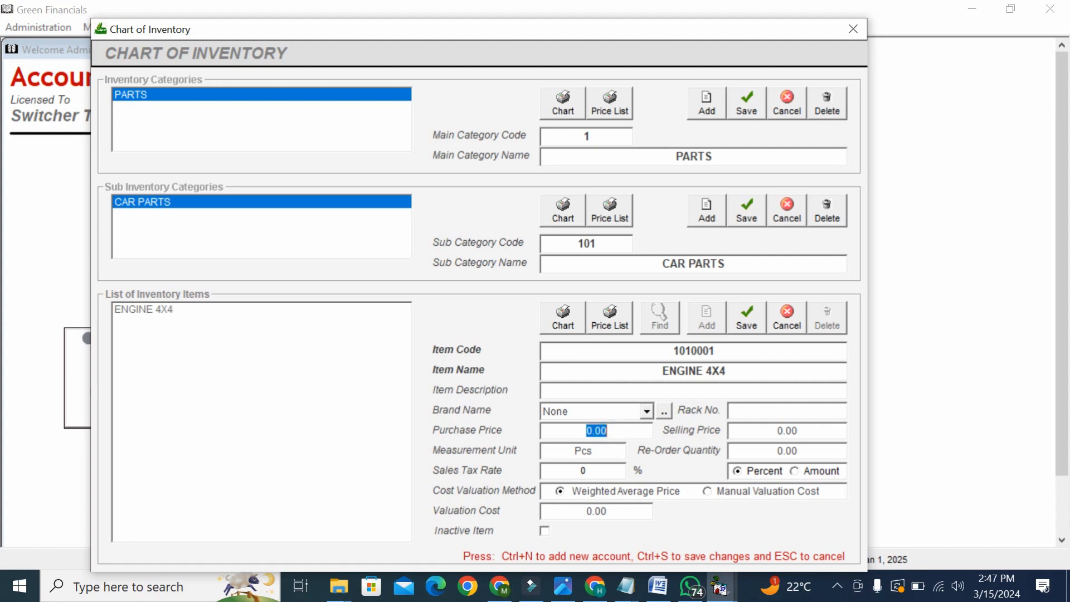
text(12000)
key(Tab)
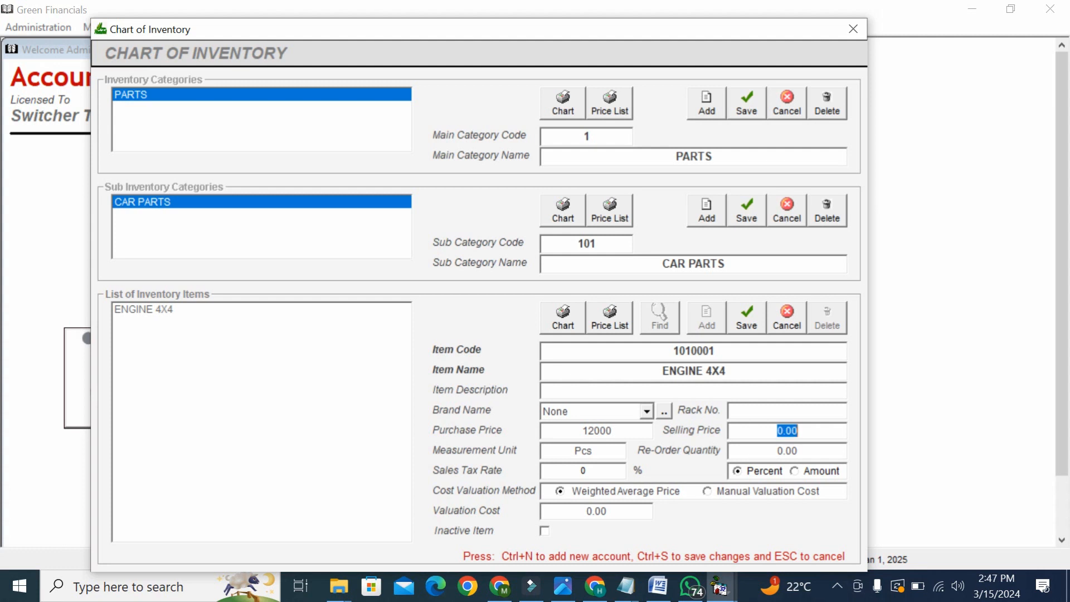
text(15000)
click(734, 333)
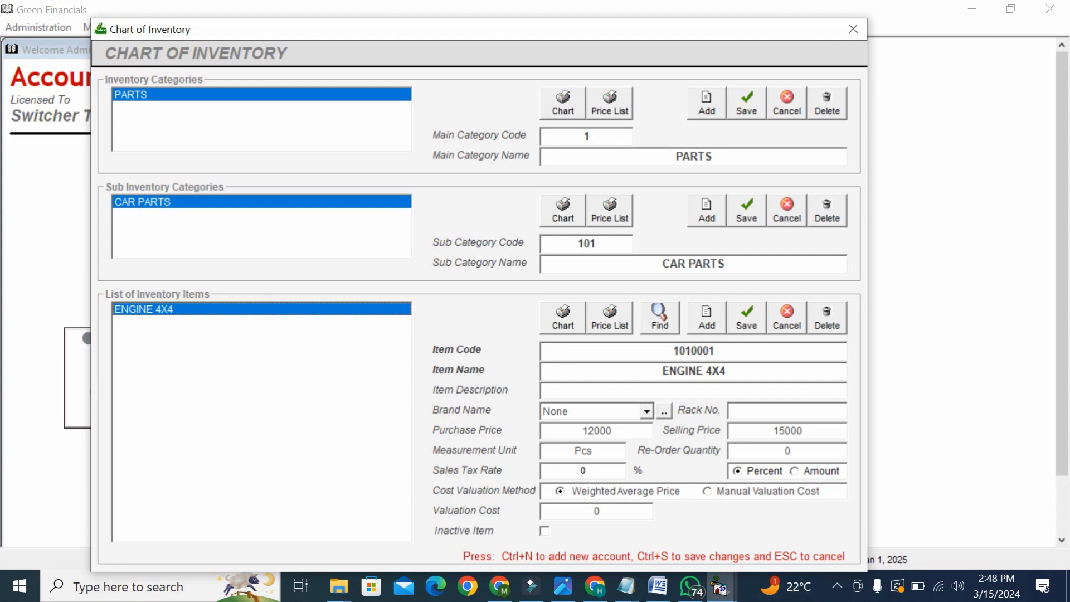
- Re-save the ENGINE 4X4 record, dismiss the duplicate-code warning, and close the Chart of Inventory
click(781, 431)
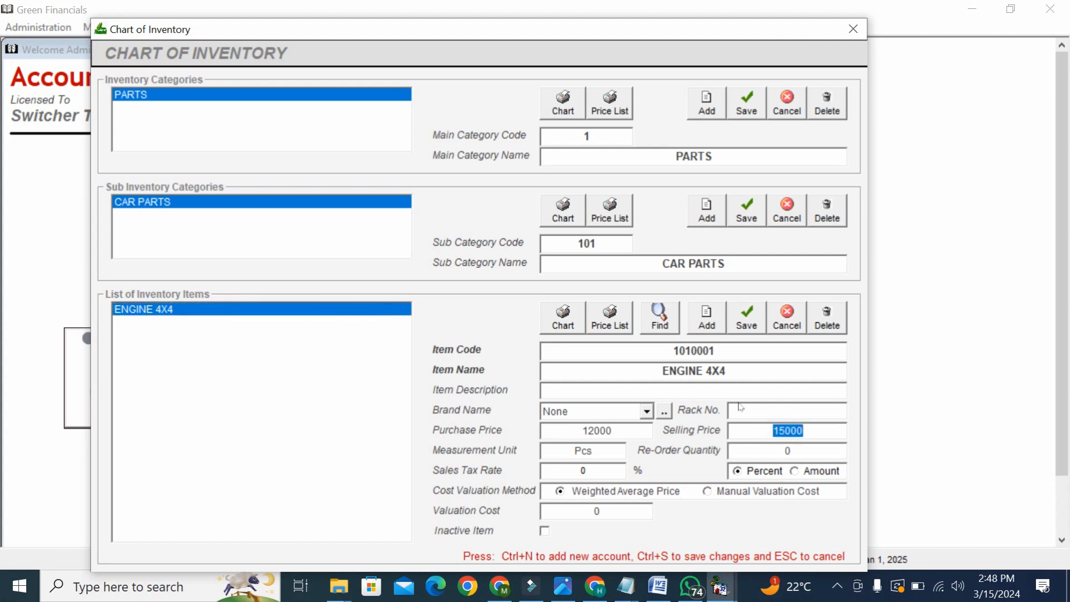
click(748, 335)
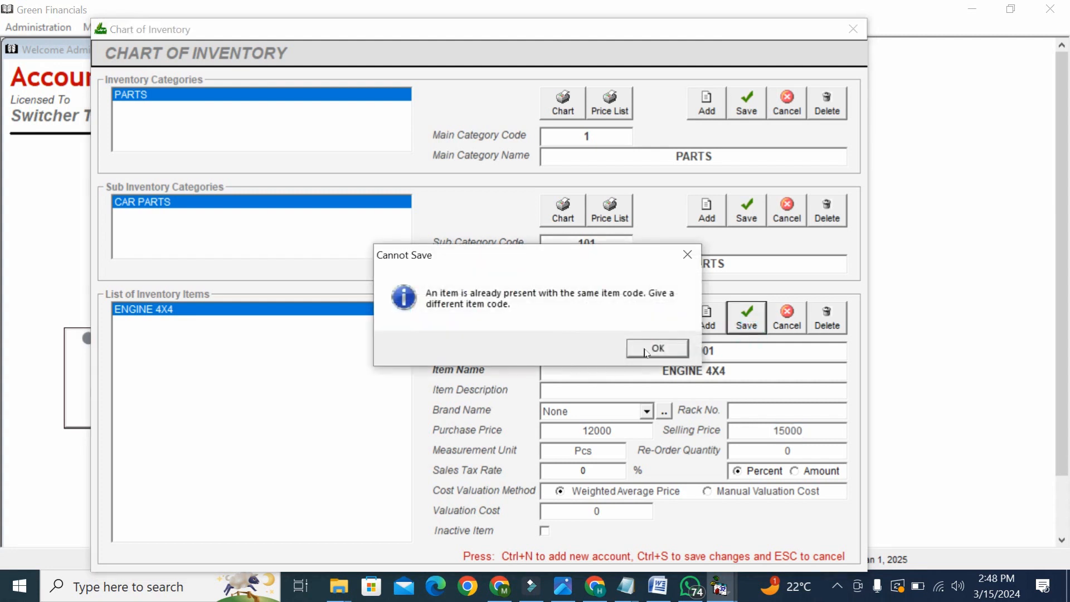
click(658, 348)
click(597, 467)
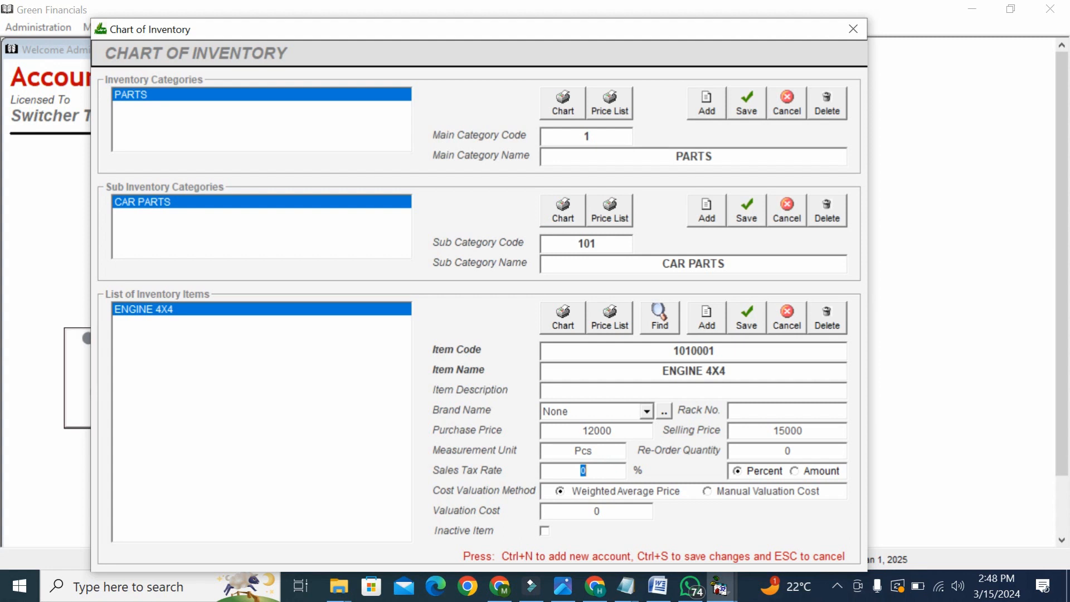
click(588, 470)
click(279, 223)
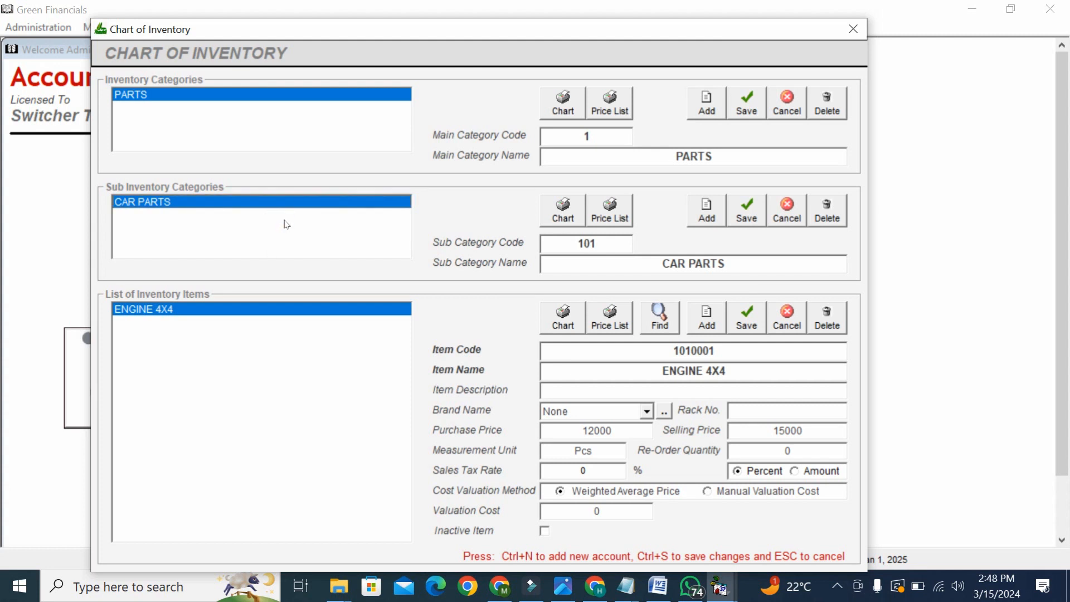
click(853, 29)
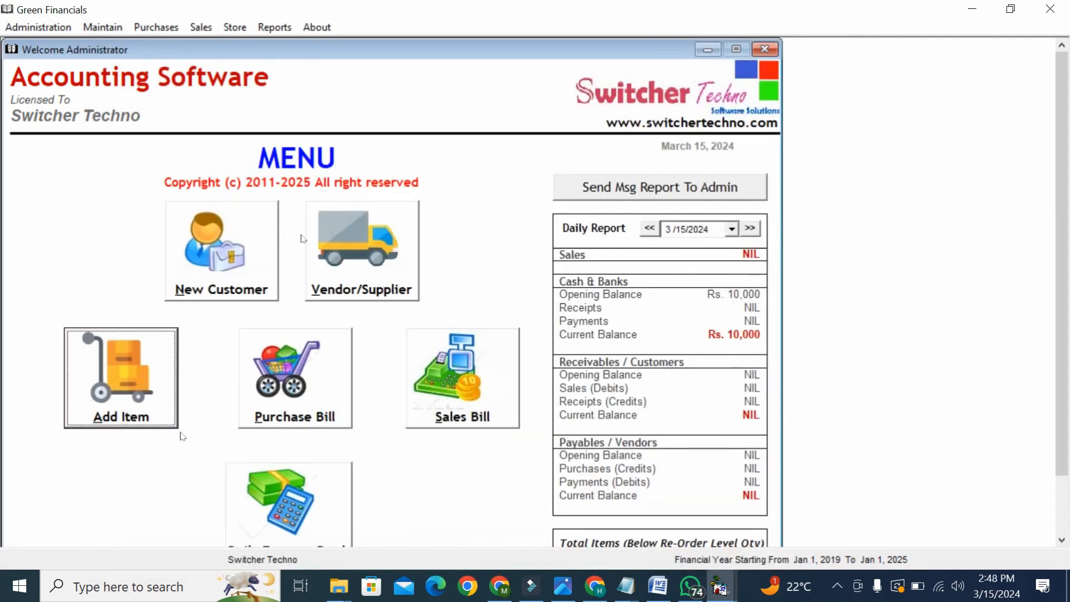
- Open Purchase Orders and bring up the Credit Vendors list
click(148, 29)
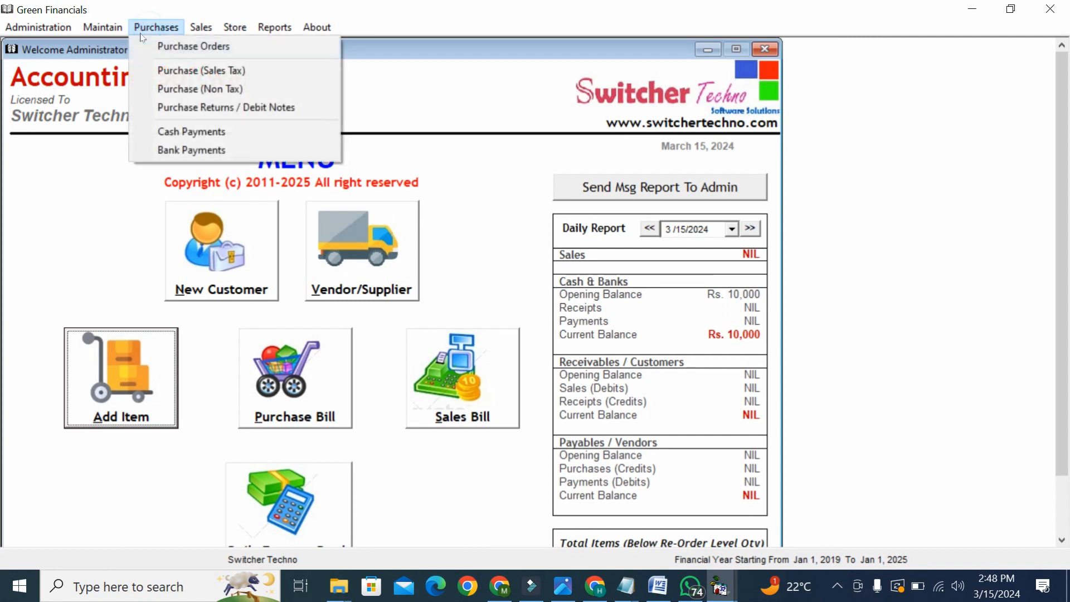
click(194, 47)
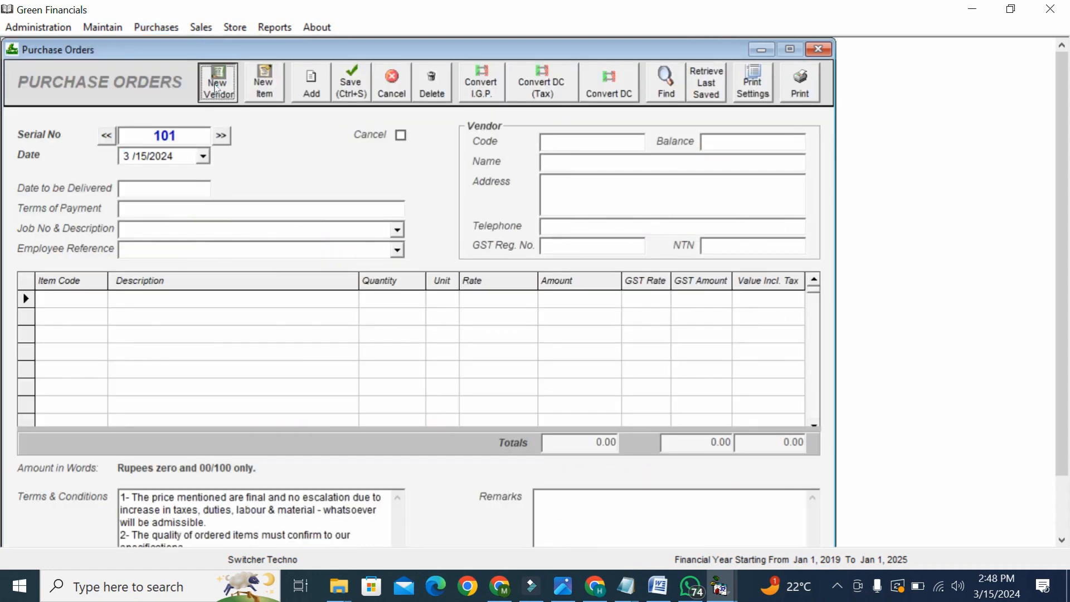
click(216, 88)
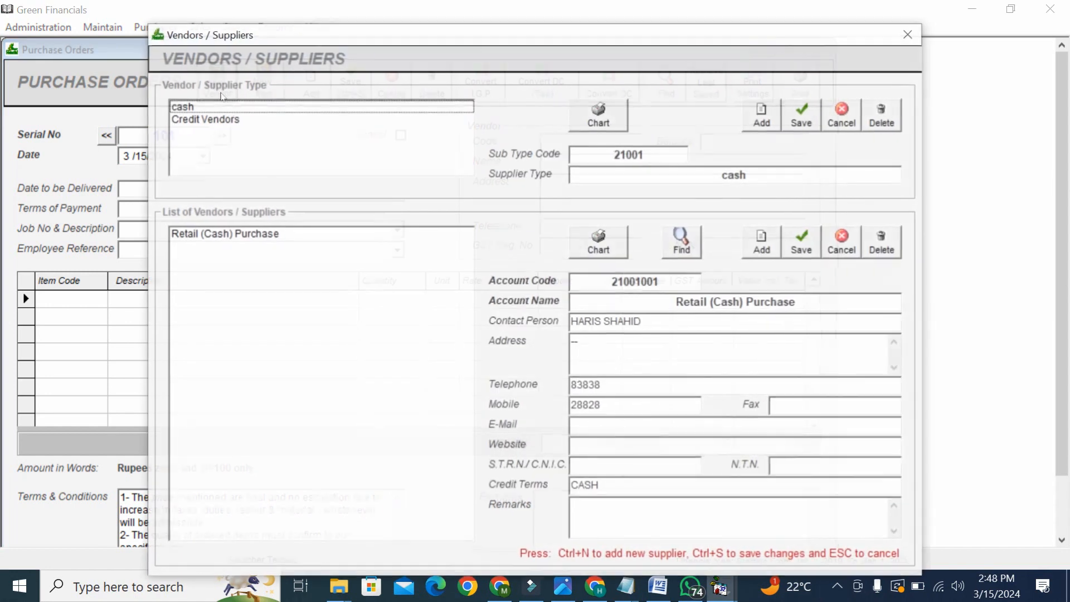
click(227, 119)
click(351, 290)
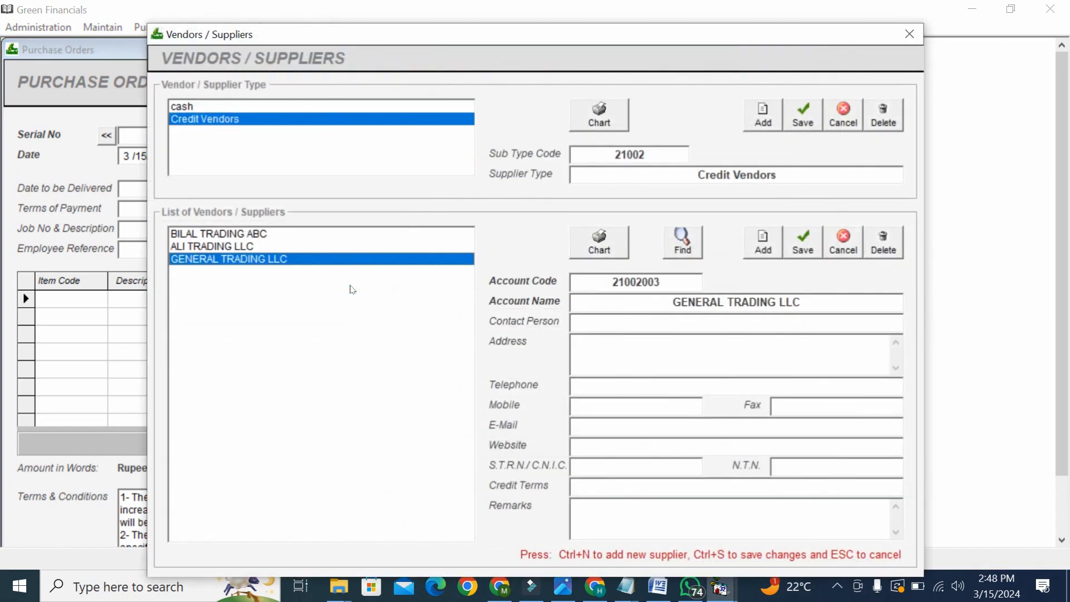
click(726, 291)
double_click(708, 298)
drag(709, 299, 771, 279)
- Add and save the credit vendor SUFYAN TRADING with account code 21002004
click(772, 252)
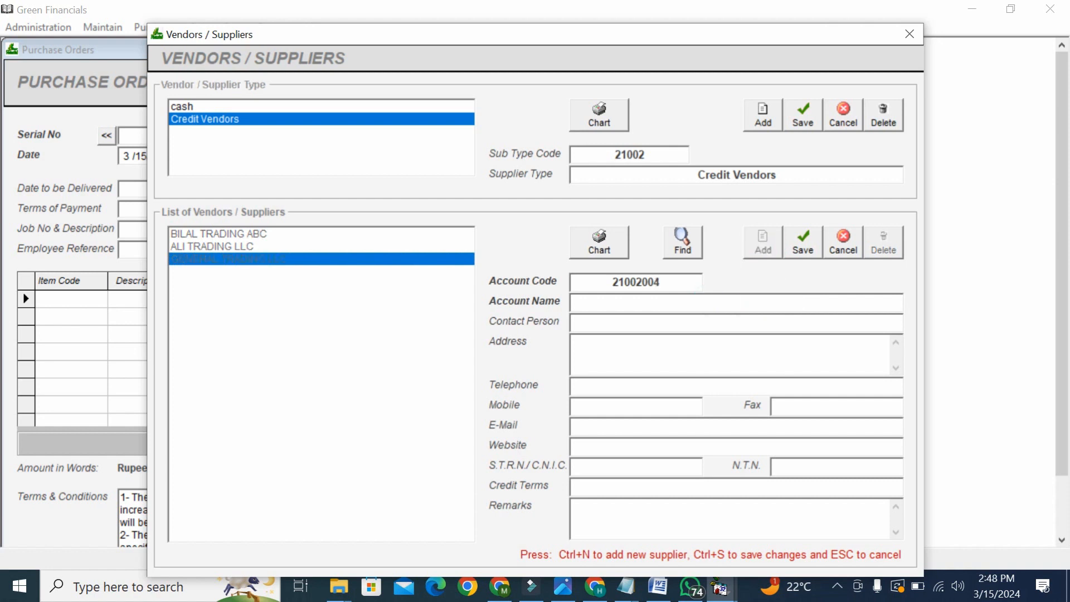
text(suly)
key(BackSpace)
key(BackSpace)
key(BackSpace)
text(h)
key(BackSpace)
key(BackSpace)
text(SIU)
key(BackSpace)
key(BackSpace)
text(UN)
text(YAN TRADING)
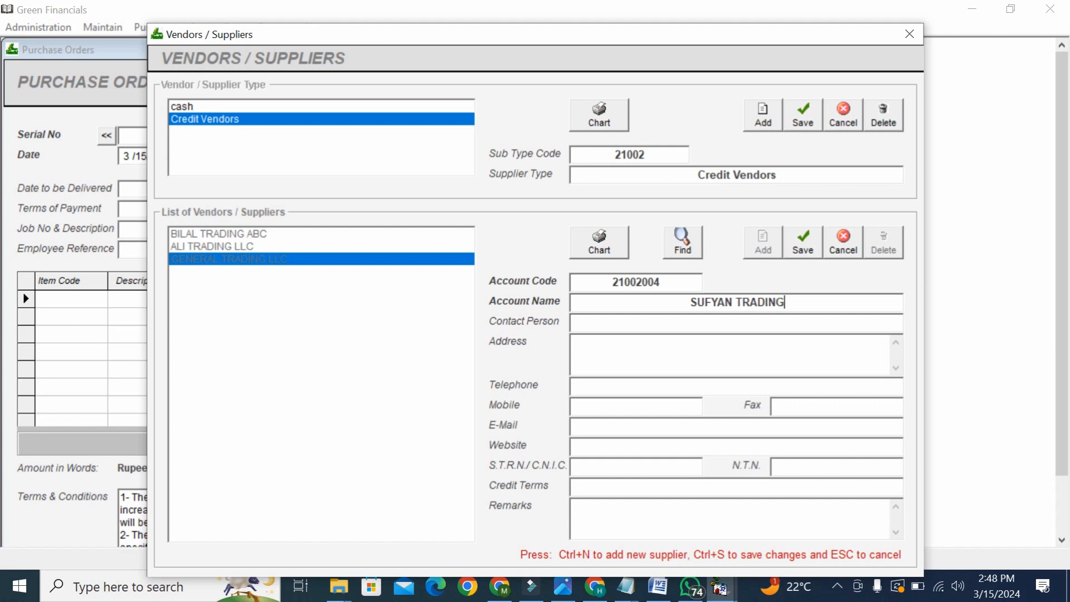
click(814, 243)
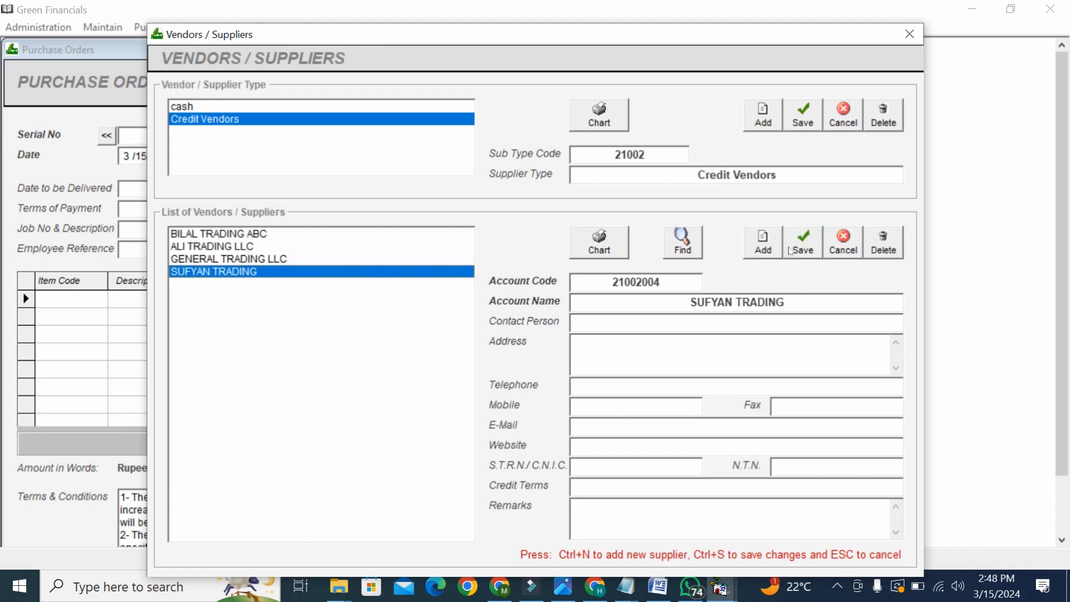
- Return to purchase order 101 and look up SUFYAN TRADING in the vendor field
click(910, 34)
click(619, 142)
text(SU)
key(Down)
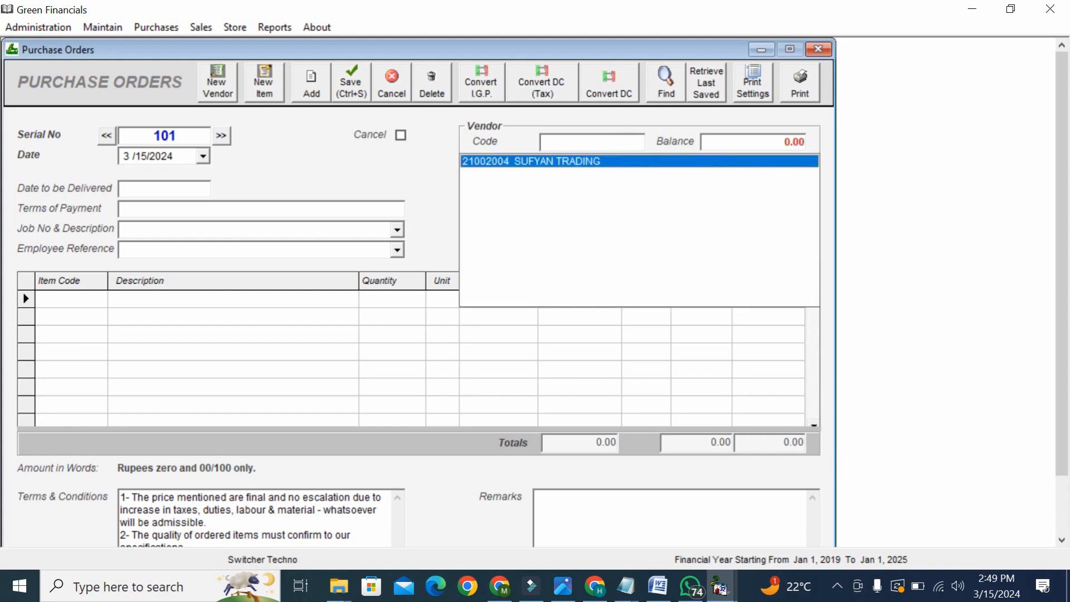
- Set SUFYAN TRADING as vendor with an address, delivery date 3/17/2024 and terms CHEAQUE
key(Return)
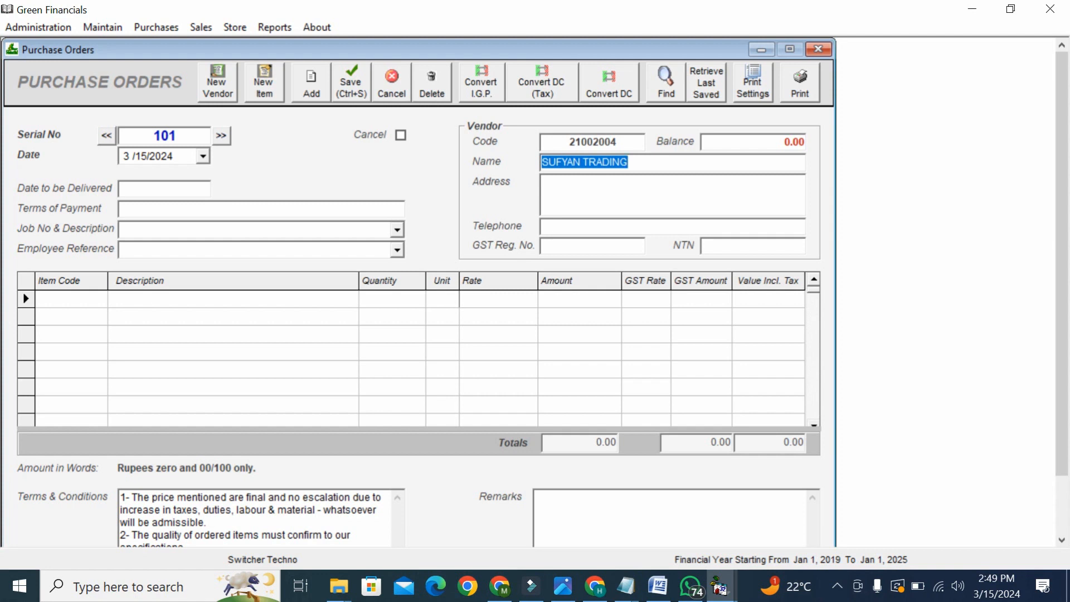
click(613, 206)
click(602, 229)
click(600, 251)
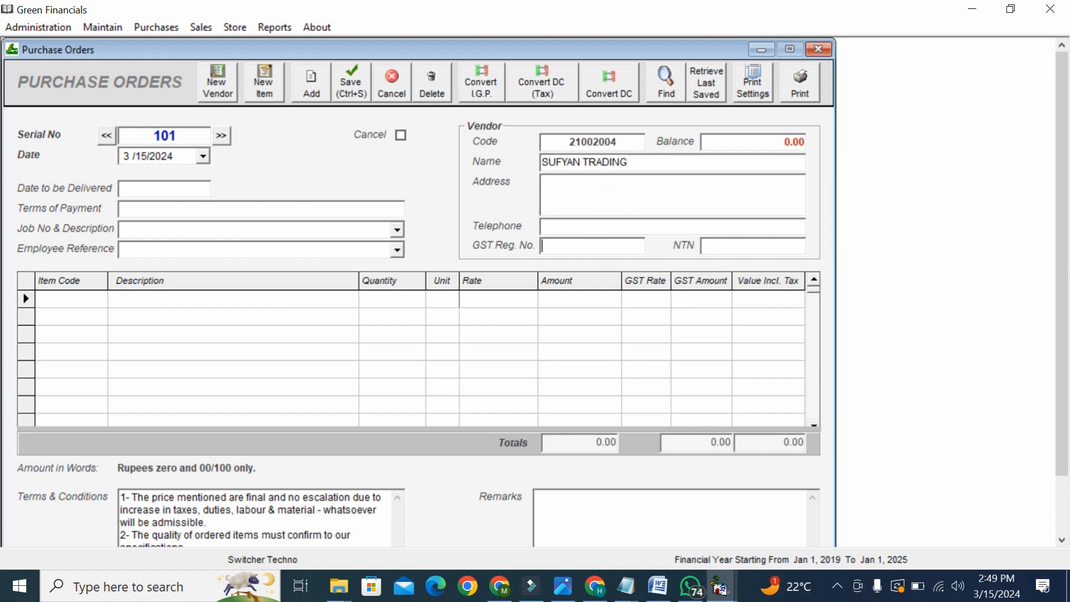
text(LKJLKJLKJLKJLKJLKJ)
click(172, 189)
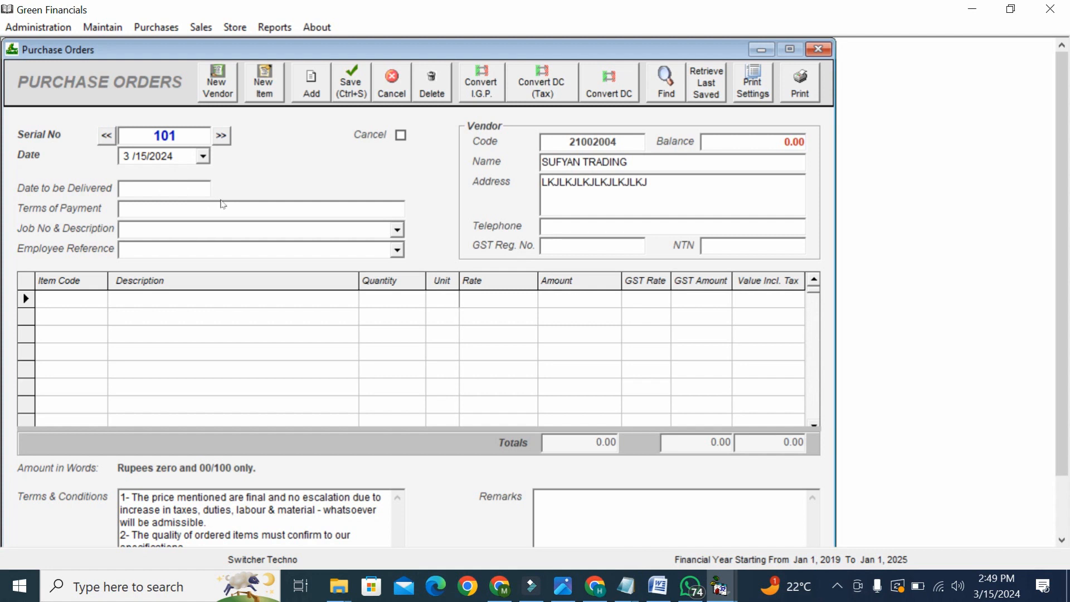
text(3/17/2024)
click(208, 208)
text(CHEAQUE)
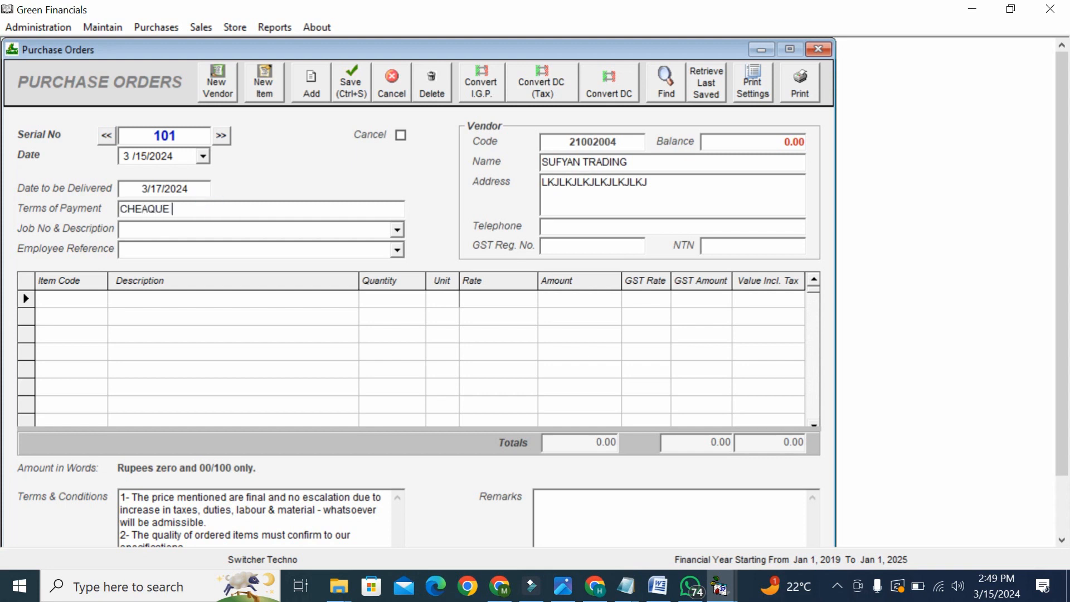
click(82, 299)
- Add item 1010001 ENGINE 4X4 as the first order line with a description
text(EN)
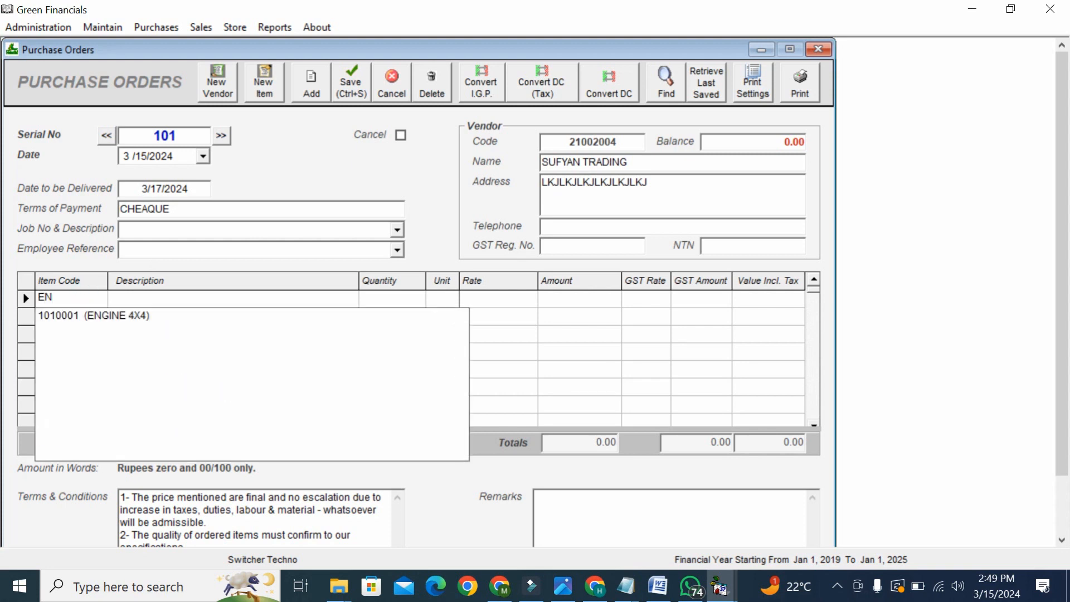
key(Down)
key(Return)
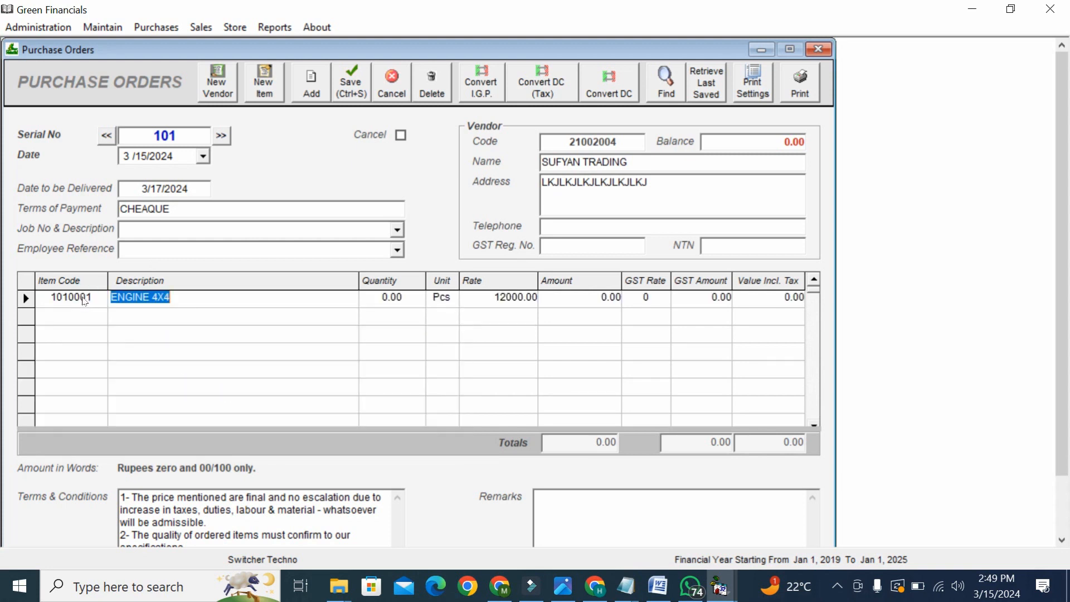
click(188, 298)
text(B)
key(BackSpace)
text(KLAJSDLAKSDJLAK)
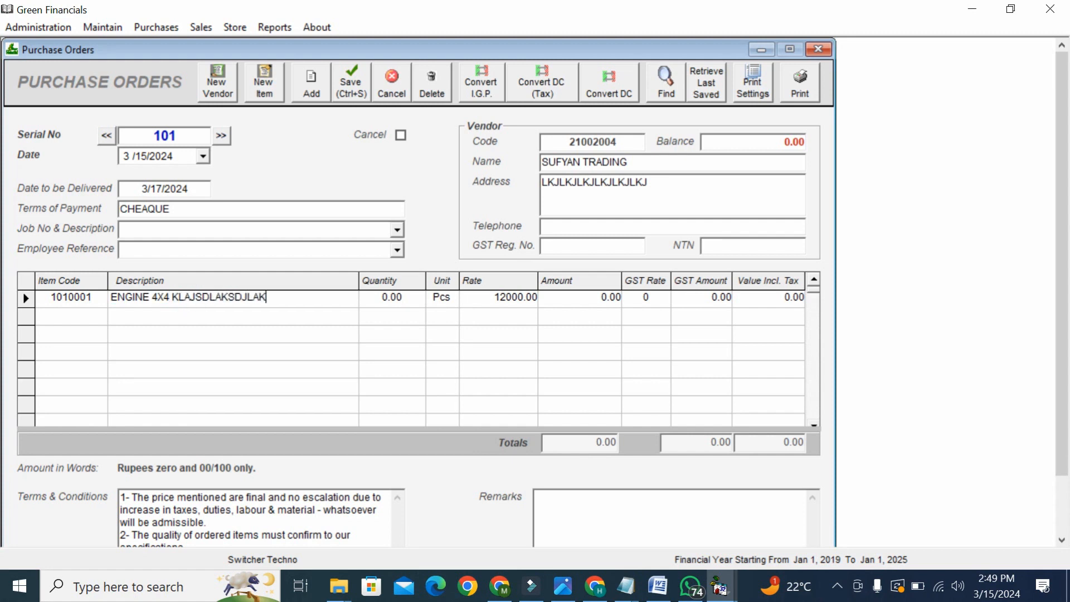
key(Tab)
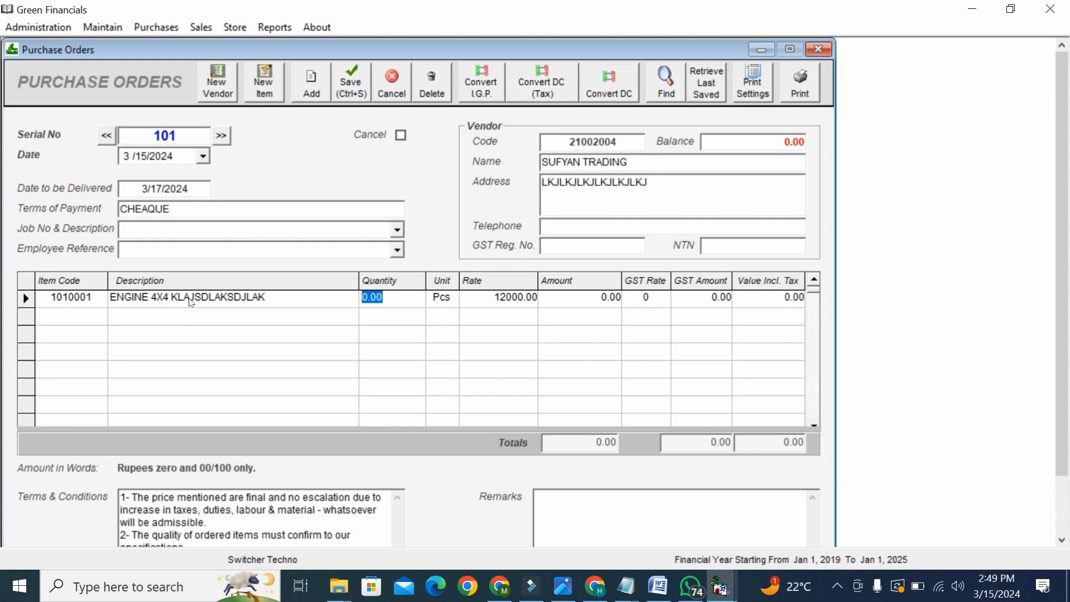
- Set the engine line to quantity 20 at 17% GST
text(20)
key(Tab)
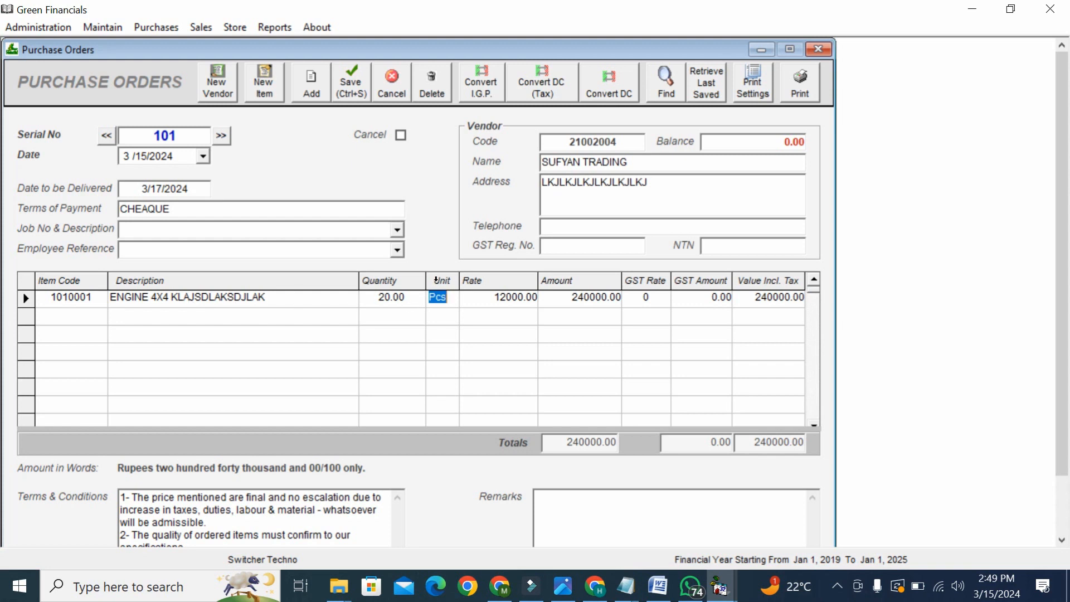
key(Tab)
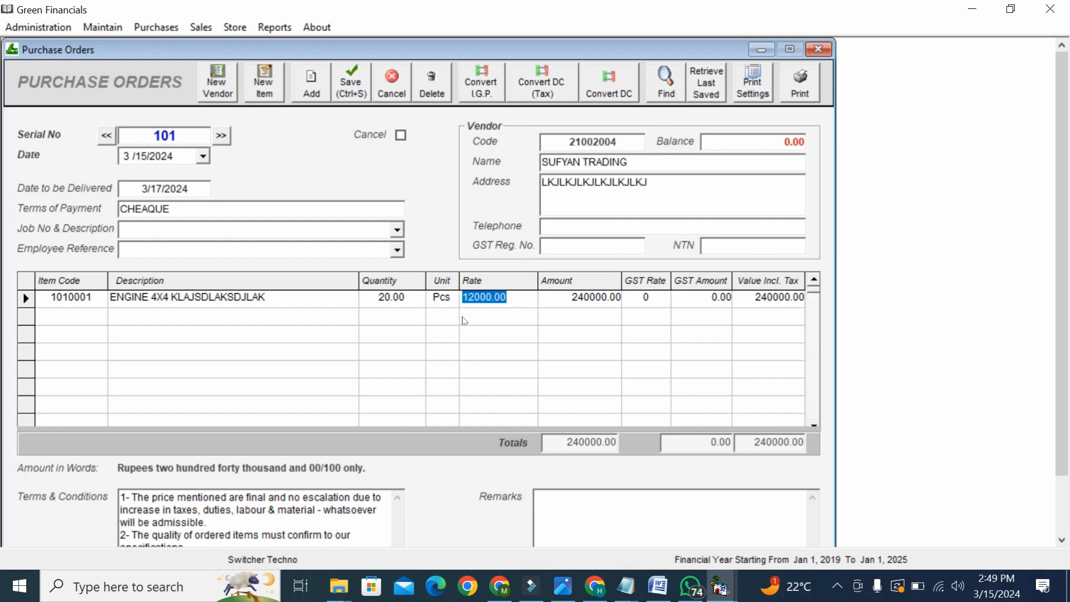
key(Tab)
key(Tab)
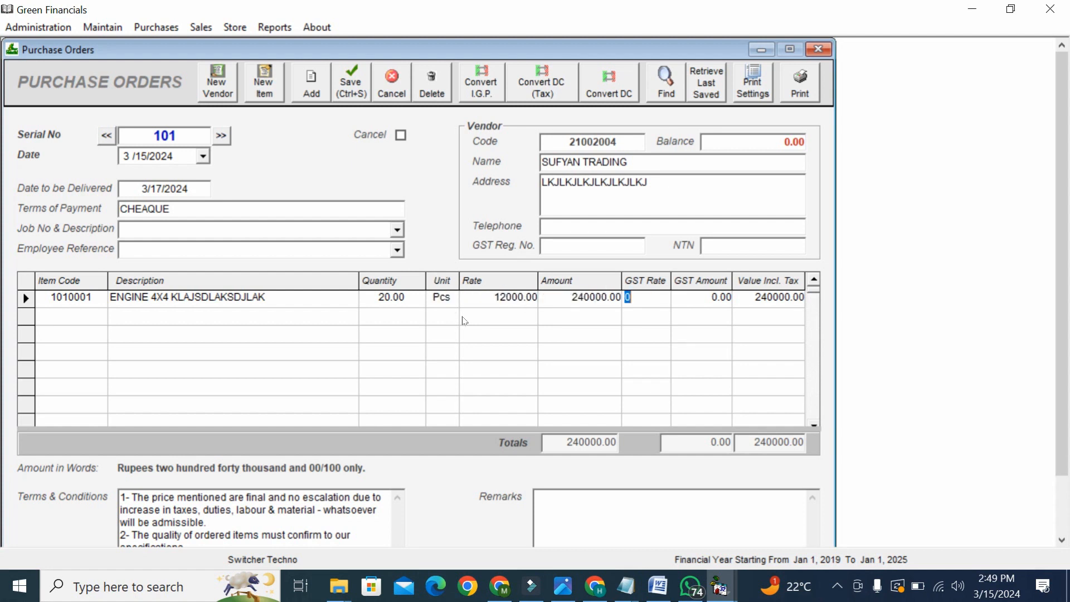
text(17)
key(Tab)
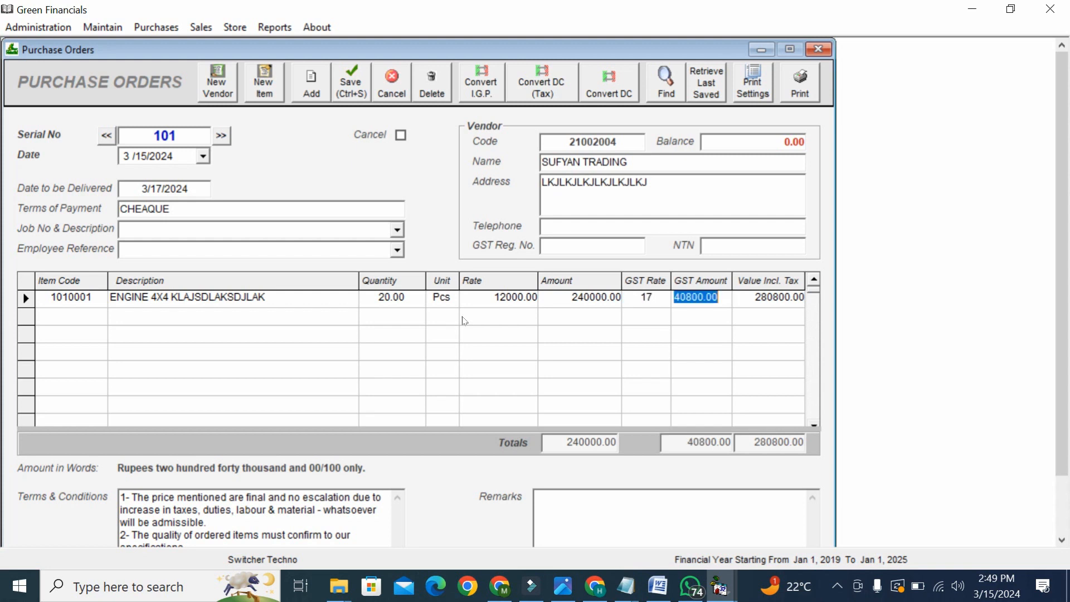
key(Tab)
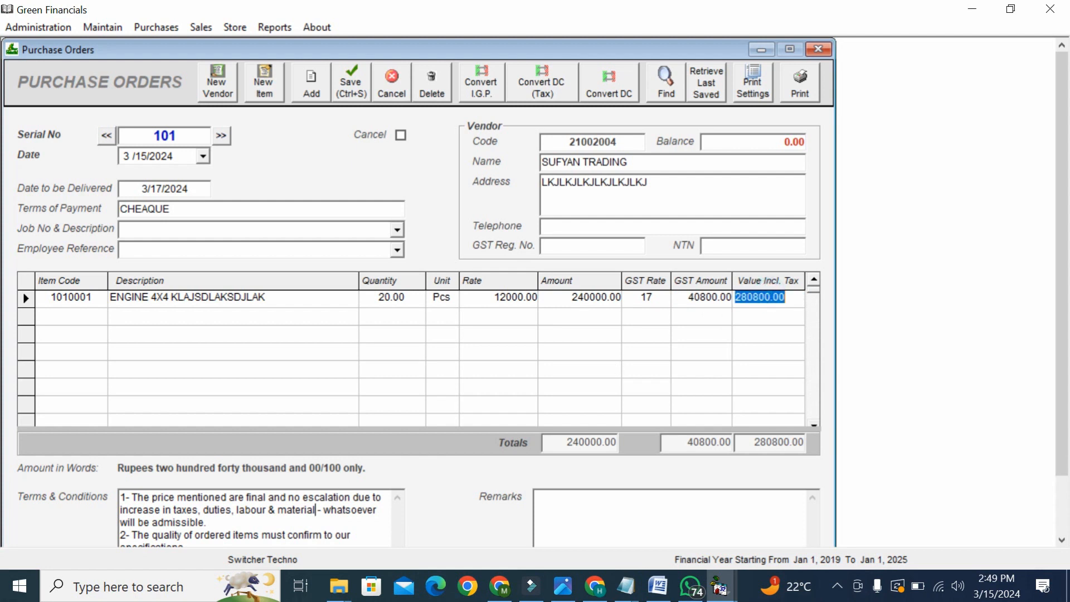
- Review the terms and remarks, then preview the purchase order totalling Rs. 280,800
double_click(315, 511)
double_click(314, 510)
drag(314, 511, 319, 556)
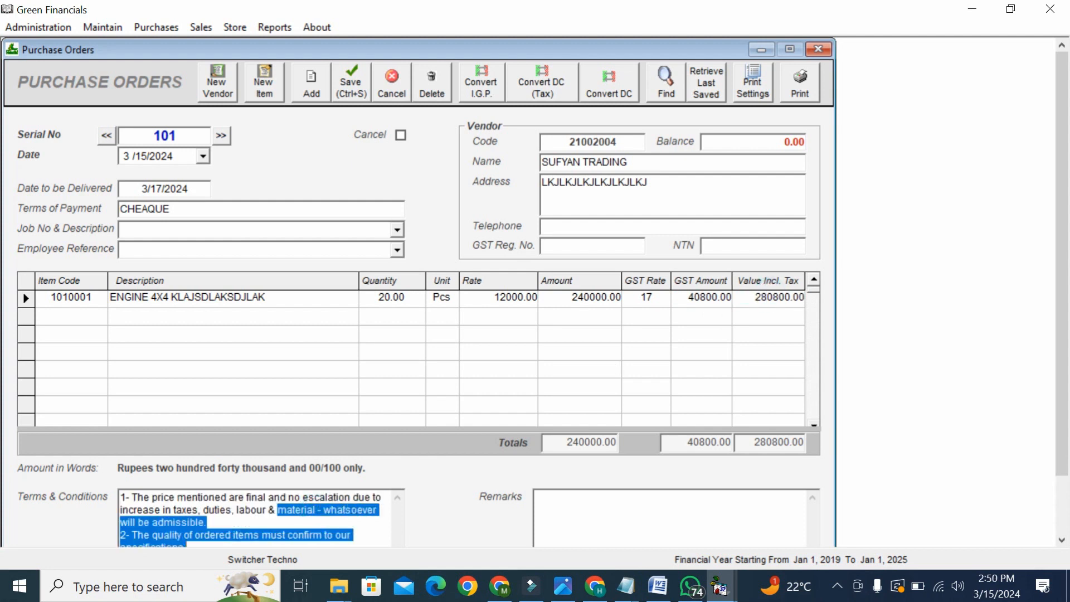
click(328, 544)
click(666, 505)
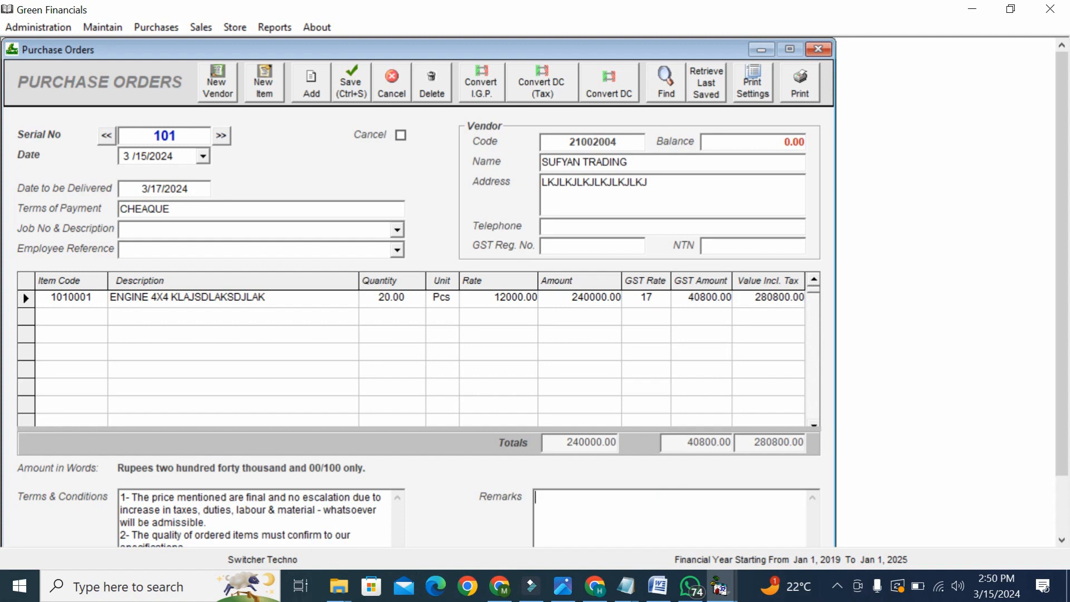
click(787, 98)
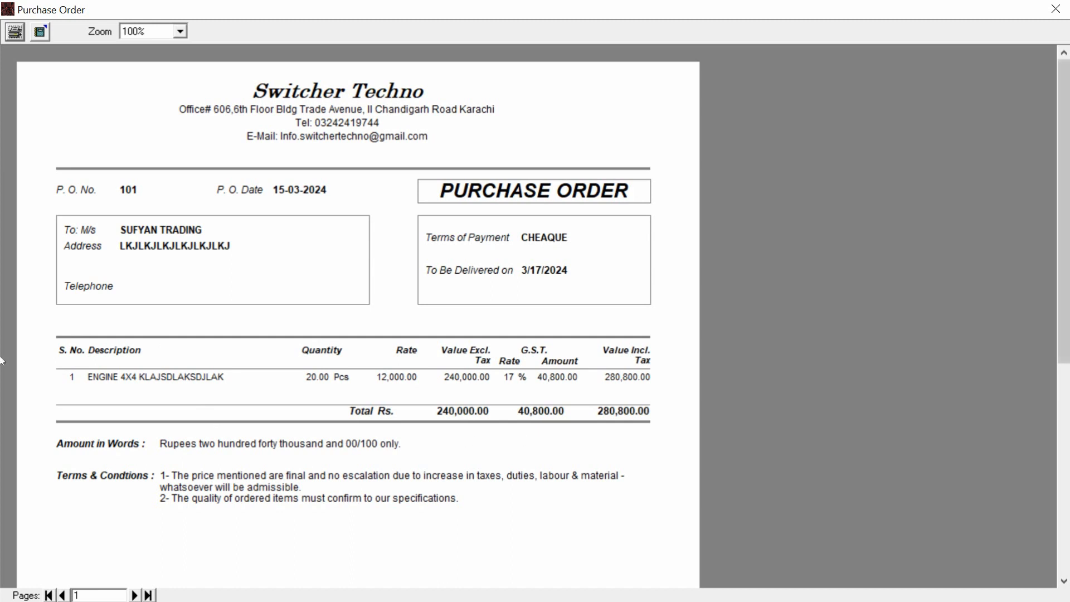
- Cancel printing, close the preview, and reload purchase order 101 for SUFYAN TRADING
click(1067, 496)
drag(1065, 485, 1064, 281)
click(15, 31)
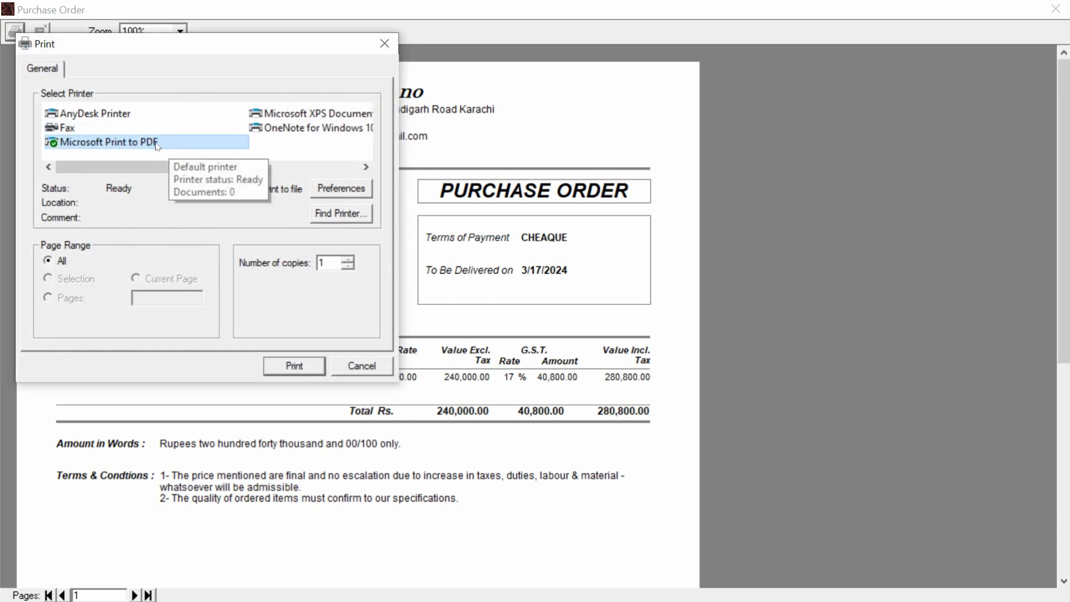
click(360, 365)
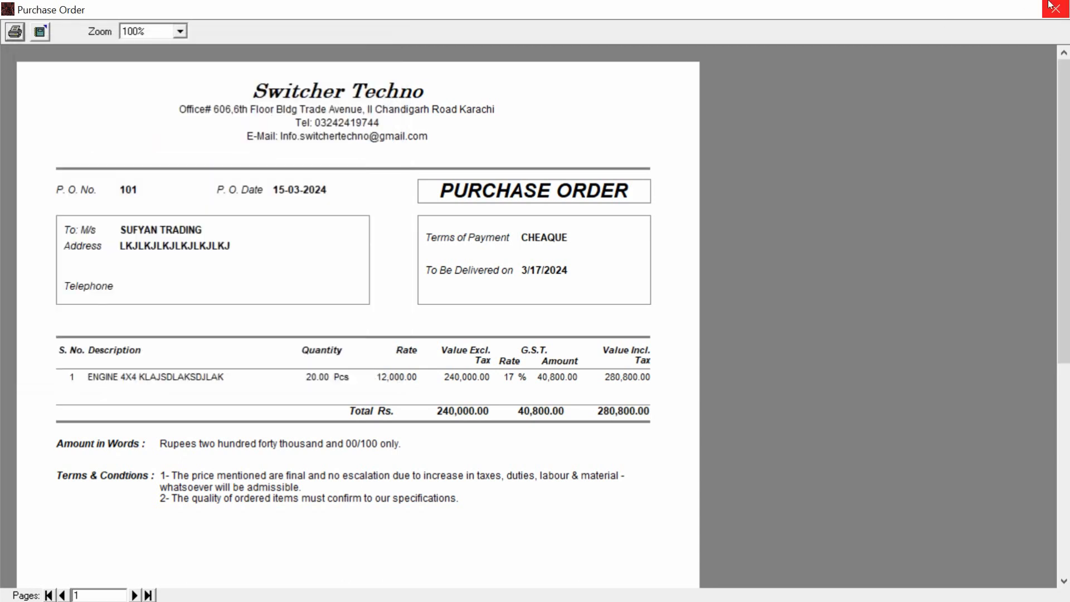
click(1056, 9)
click(106, 135)
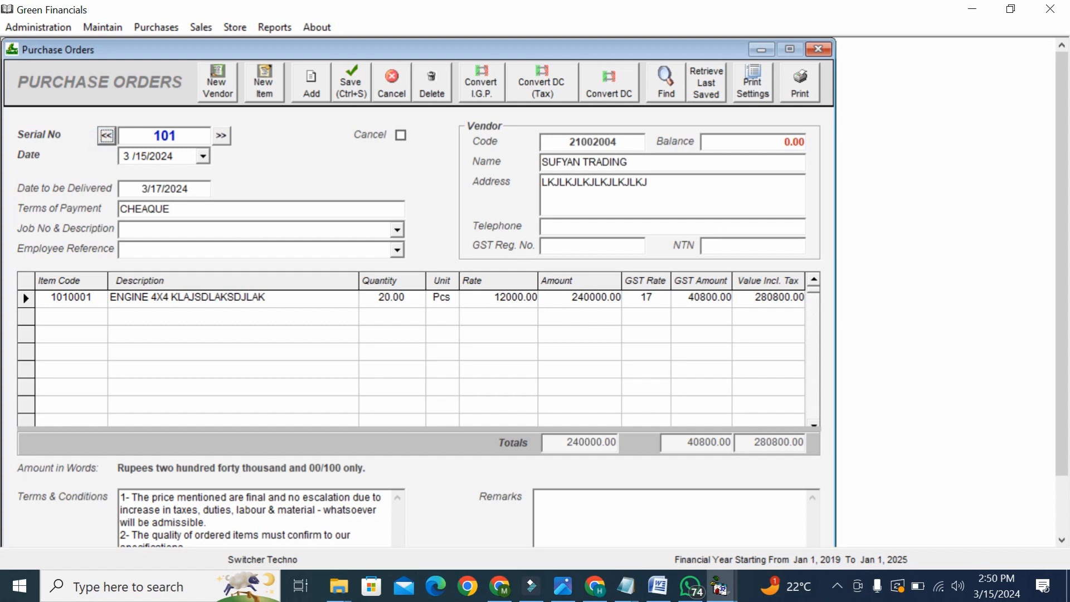
- Convert order 101 to a taxed purchase with vendor invoice number 788899
click(565, 88)
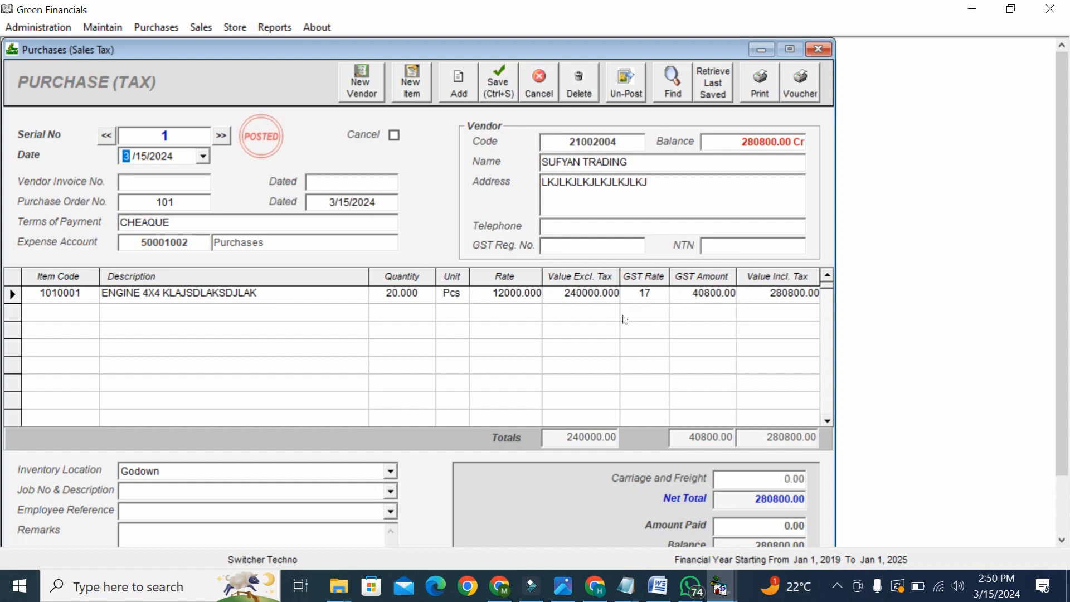
click(167, 182)
text(788899)
mouse_move(1062, 373)
mouse_down()
mouse_move(1063, 414)
mouse_move(1064, 381)
mouse_up()
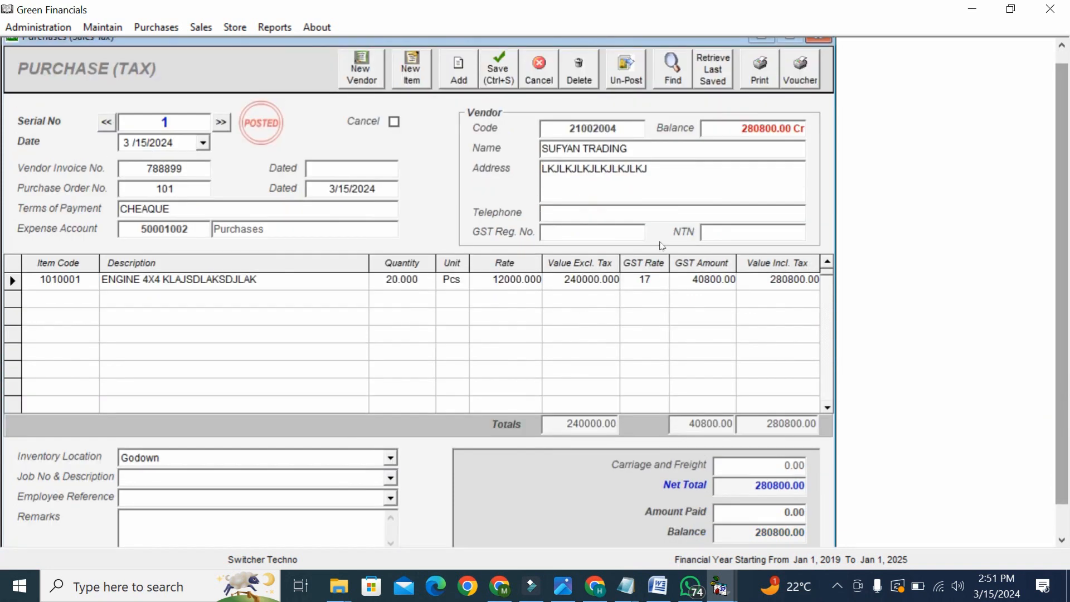
- Change the engine quantity to 15 and check the recalculated Rs. 210,600 total
click(418, 281)
text(15)
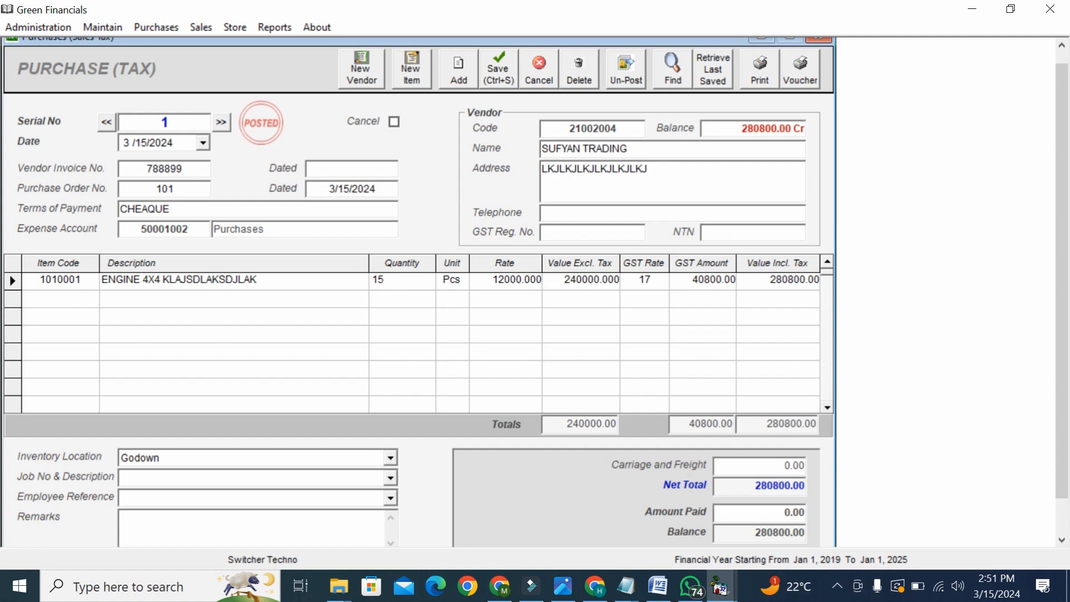
key(Tab)
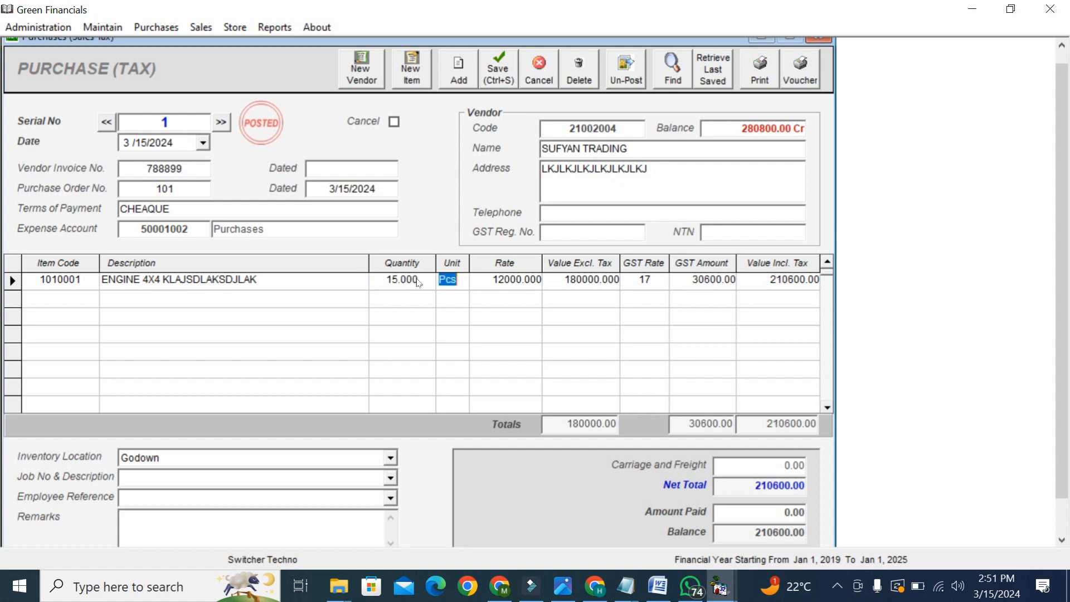
key(Tab)
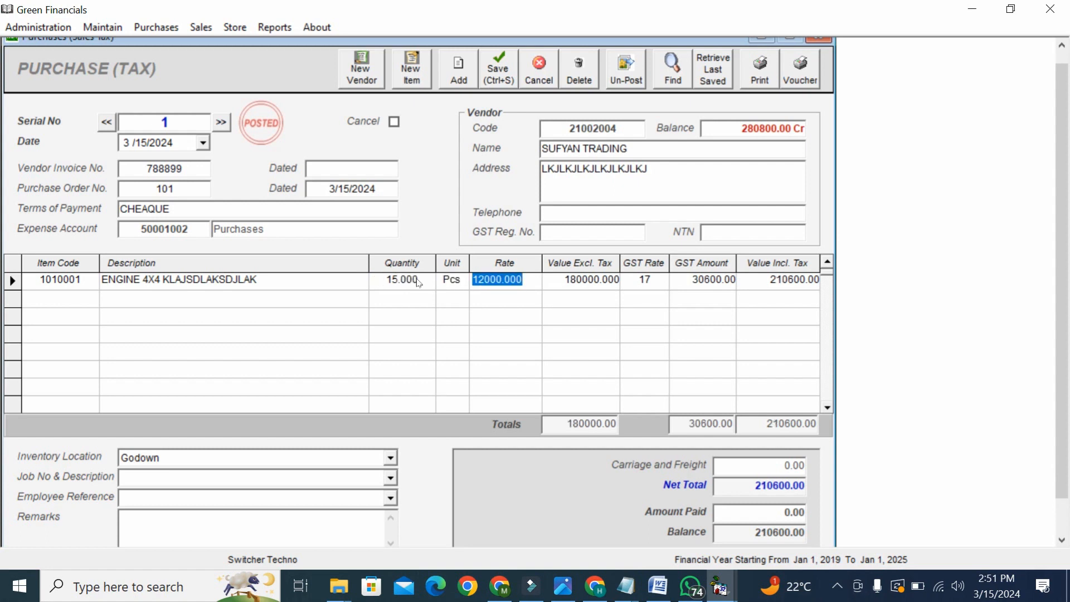
key(Tab)
key(Tab)
key(Tab)
key(Tab)
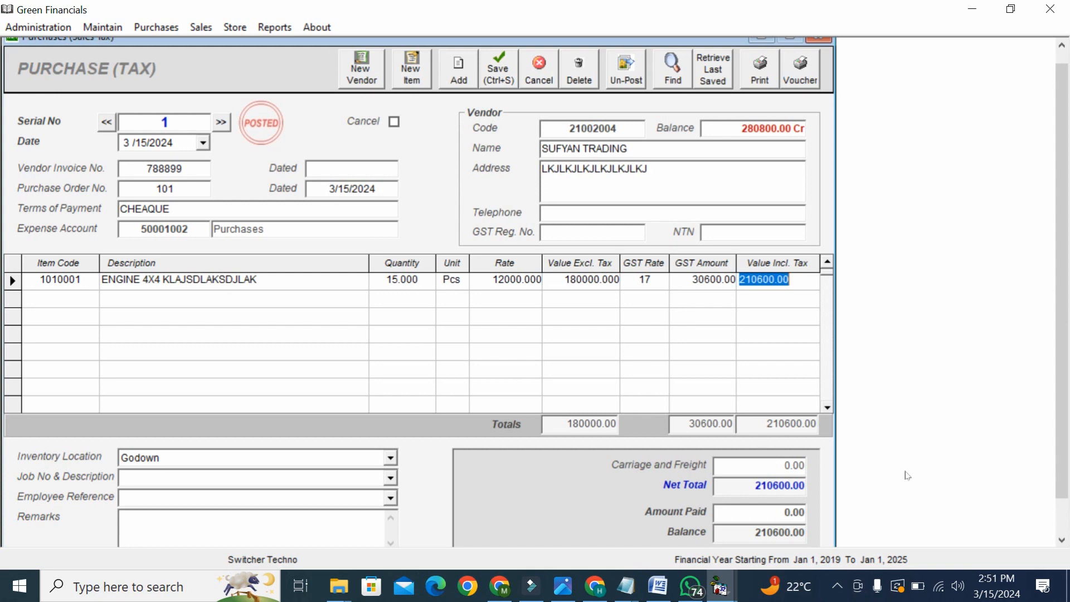
drag(1061, 477, 1061, 495)
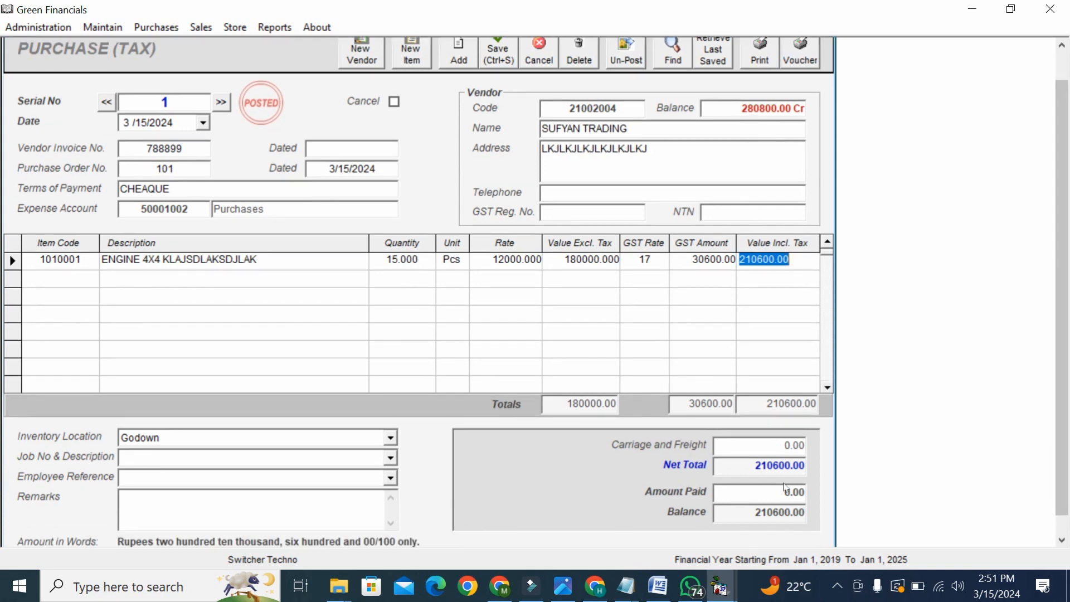
click(782, 492)
double_click(783, 492)
double_click(783, 492)
click(783, 492)
drag(754, 470, 801, 471)
click(784, 492)
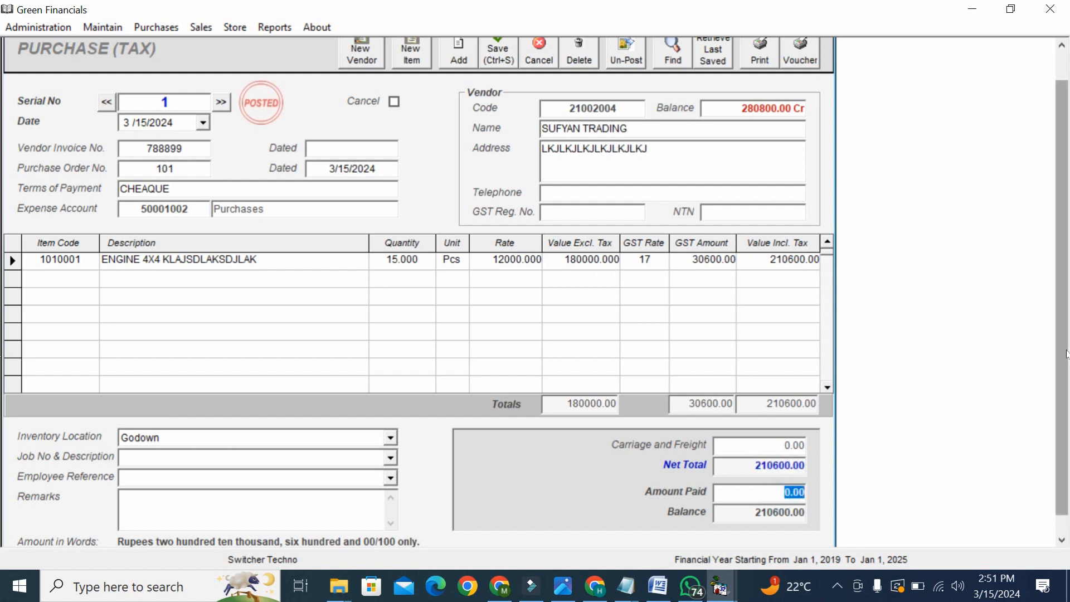
drag(1062, 357, 1061, 323)
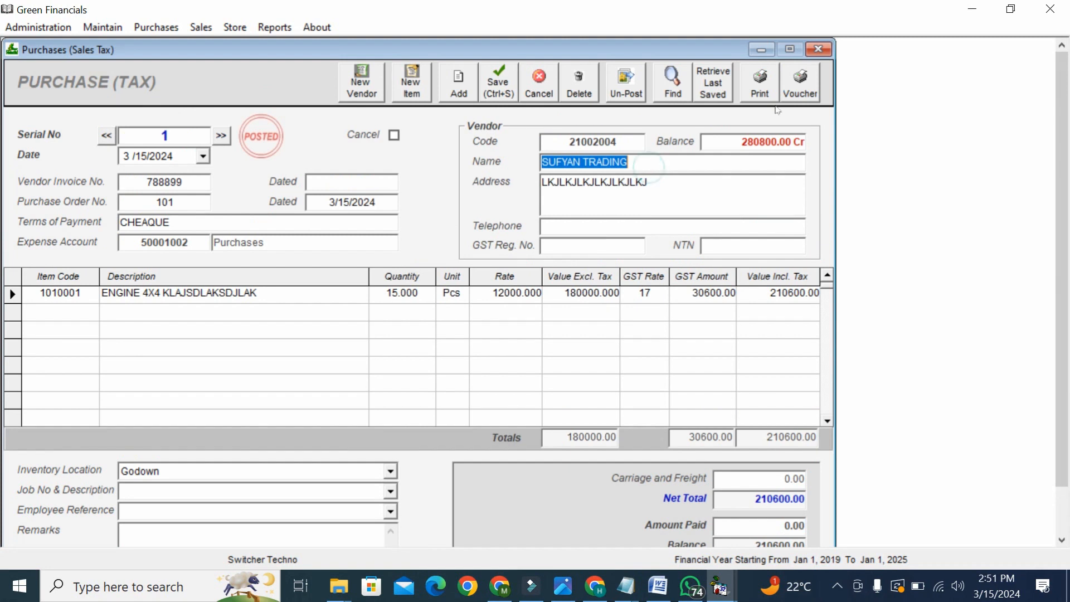
- Preview the Purchase Bill for 15 engines at Rs. 210,600, then close it
click(773, 95)
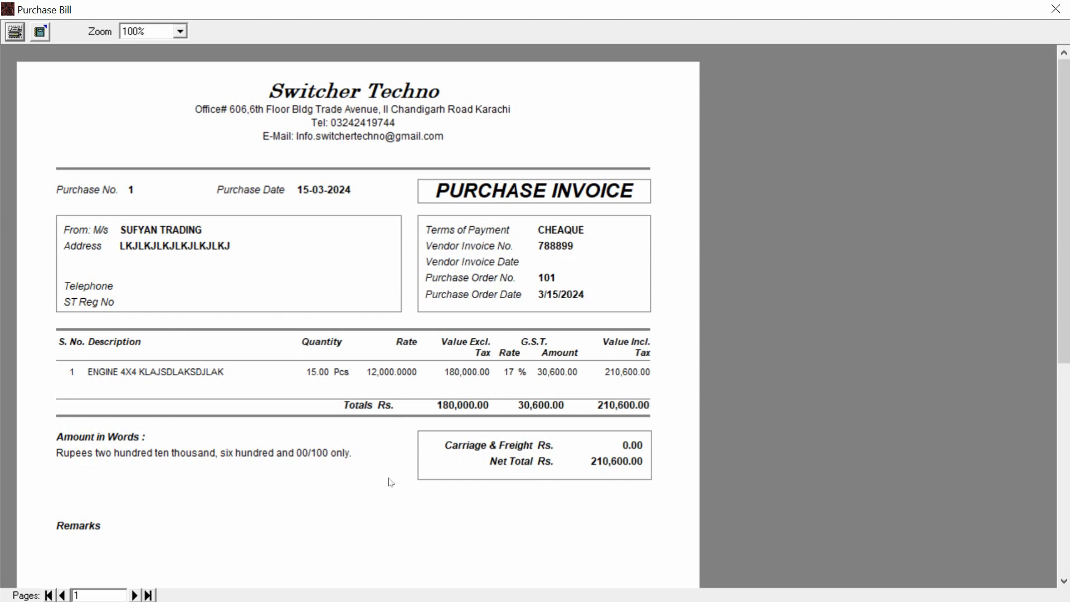
click(1062, 16)
click(274, 28)
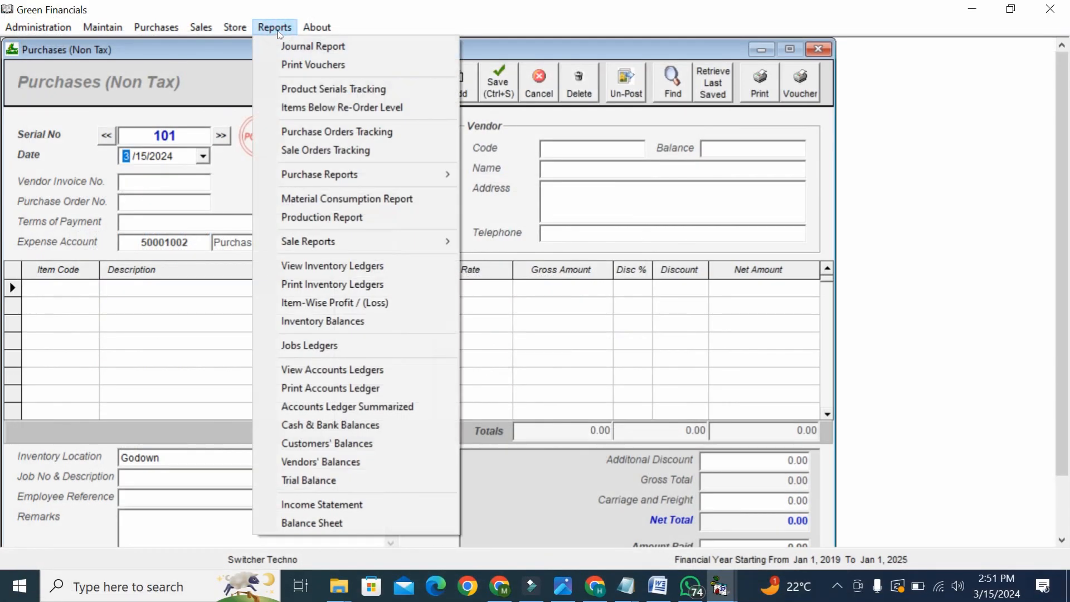
- In Purchase Orders Tracking, review order 101 with 5.00 units outstanding and its purchase voucher
click(302, 131)
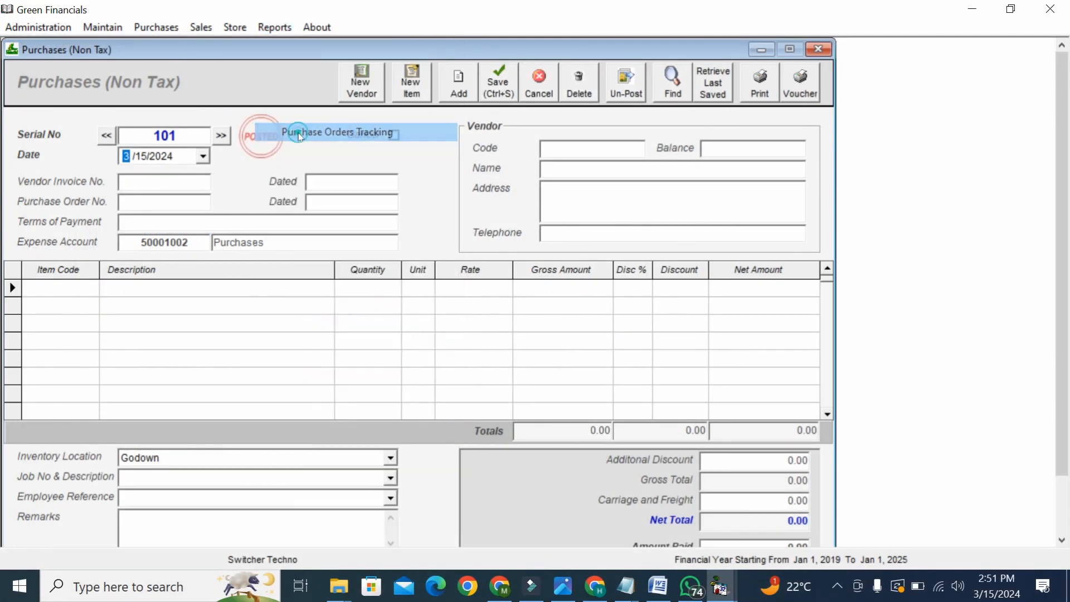
click(737, 131)
click(736, 130)
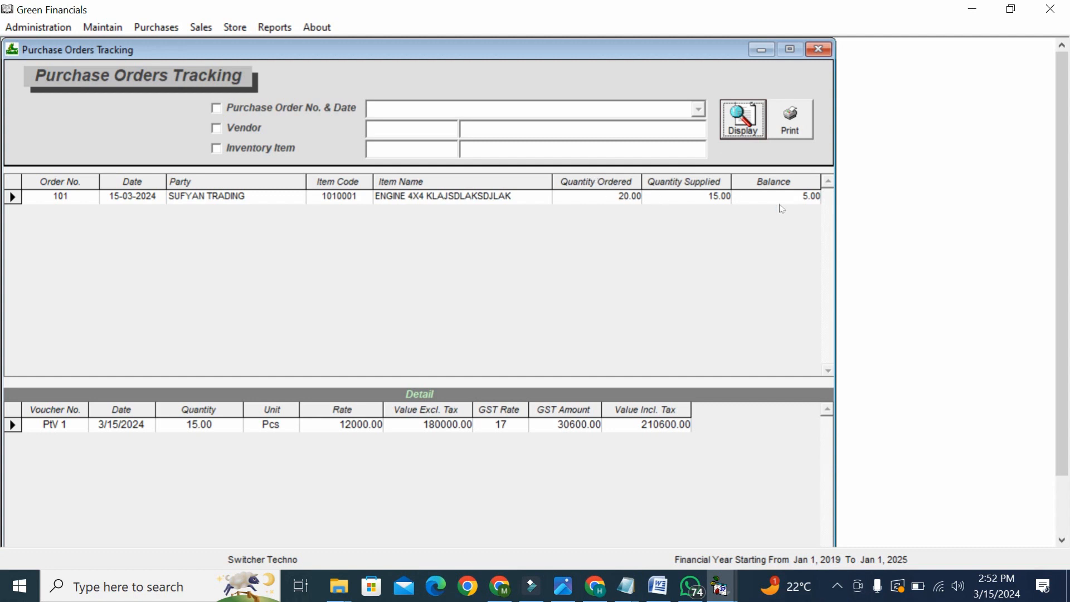
click(805, 197)
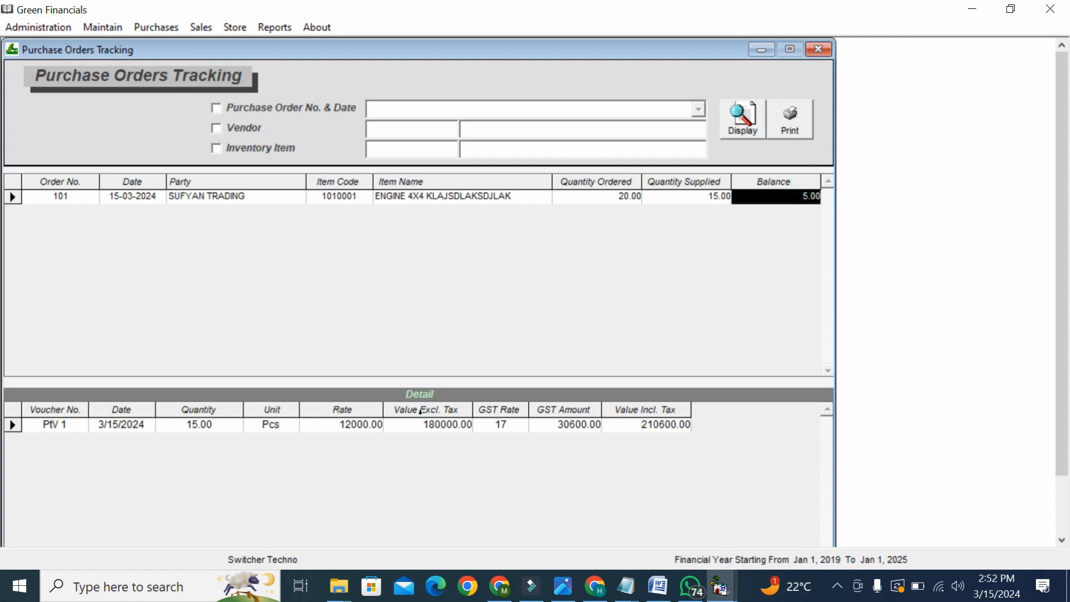
double_click(426, 428)
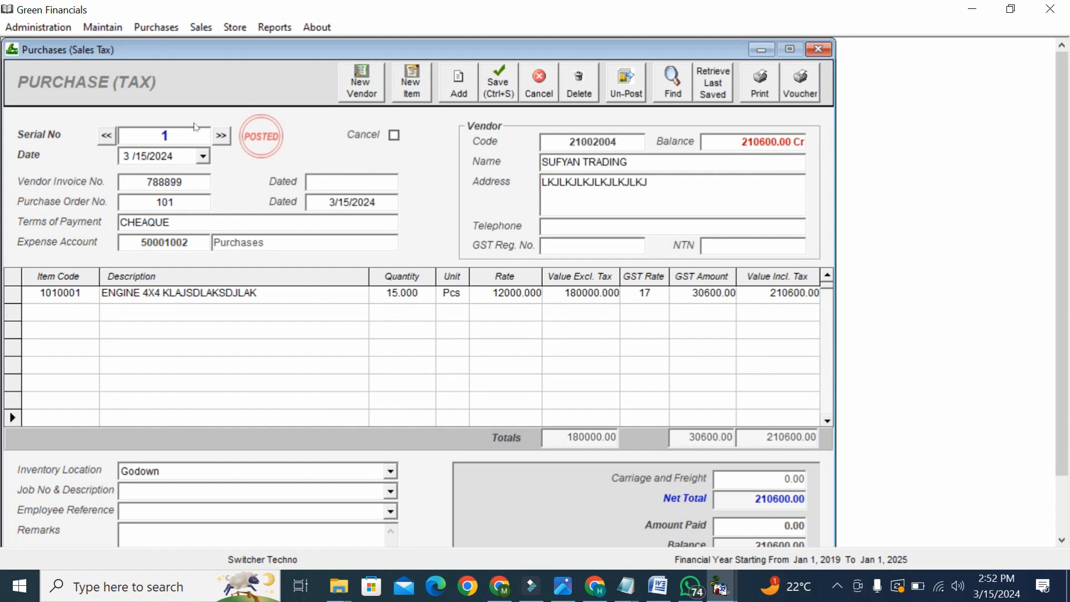
click(817, 50)
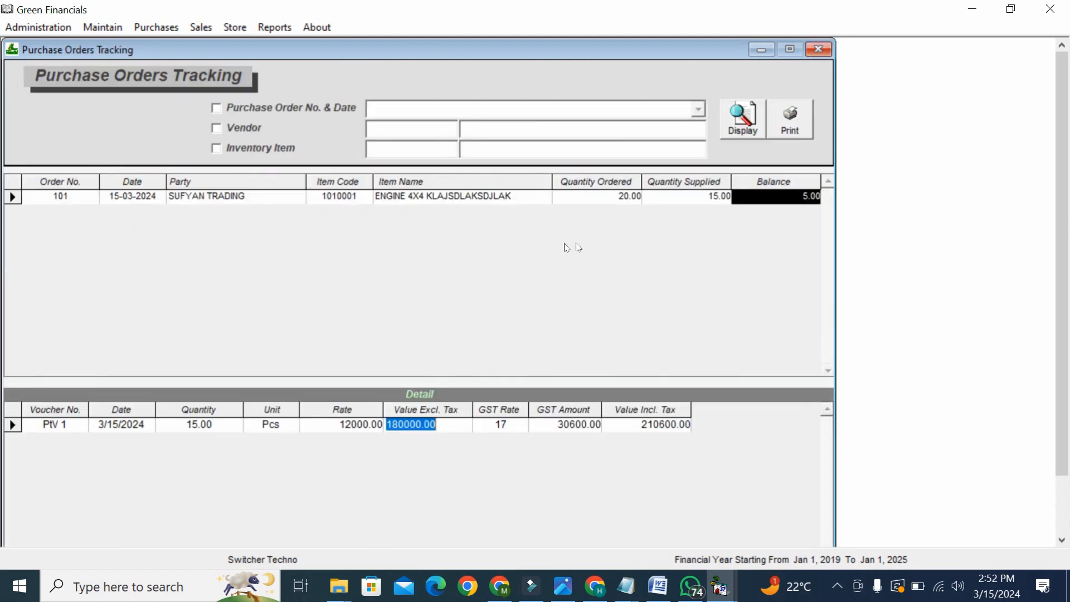
- Tick the Vendor, Inventory Item and PO No. & Date filters, then close all purchase windows
click(256, 127)
click(247, 150)
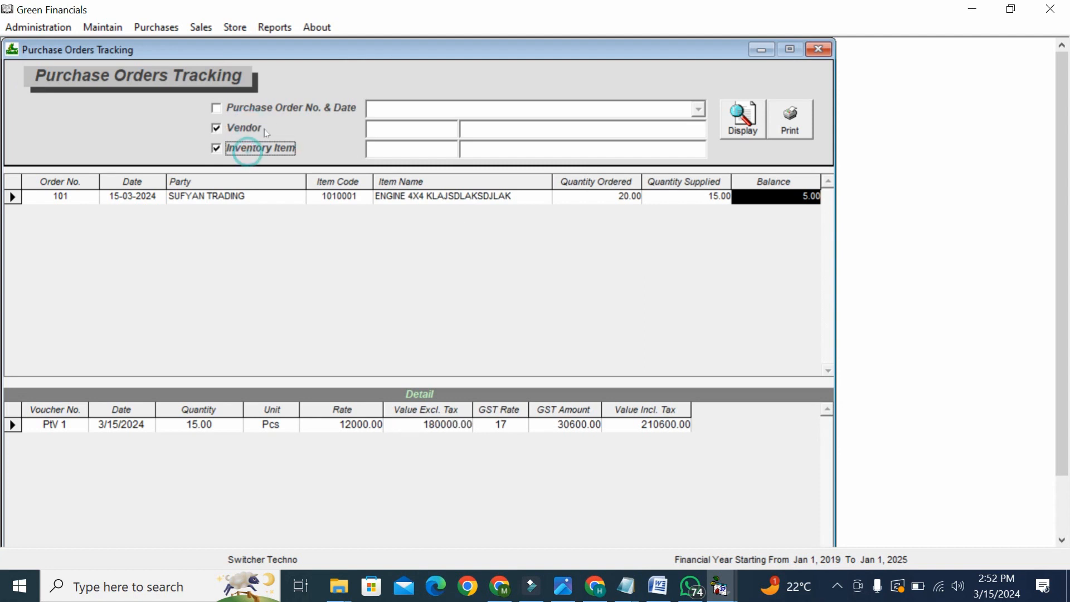
click(274, 111)
click(698, 111)
click(699, 111)
click(815, 51)
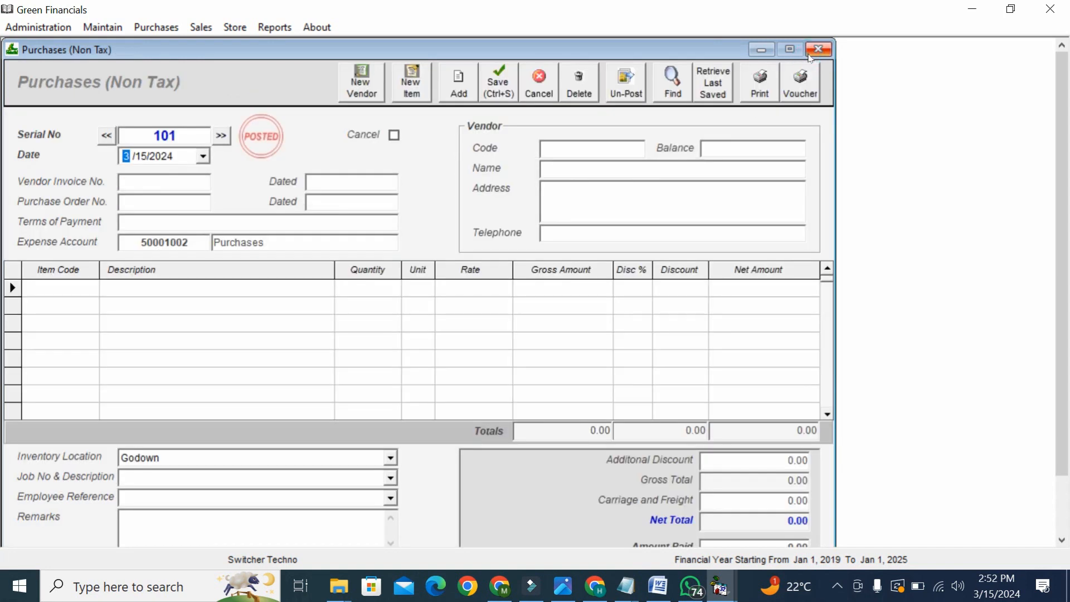
click(815, 51)
click(812, 52)
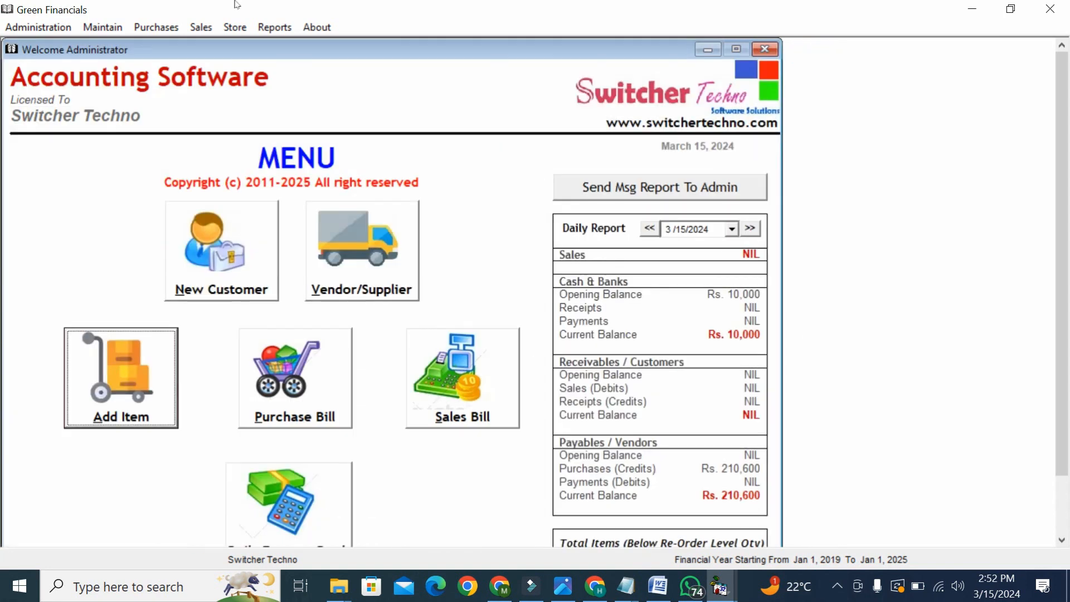
- Start a new sales quotation and check the existing credit customer's details in the customer records
click(203, 28)
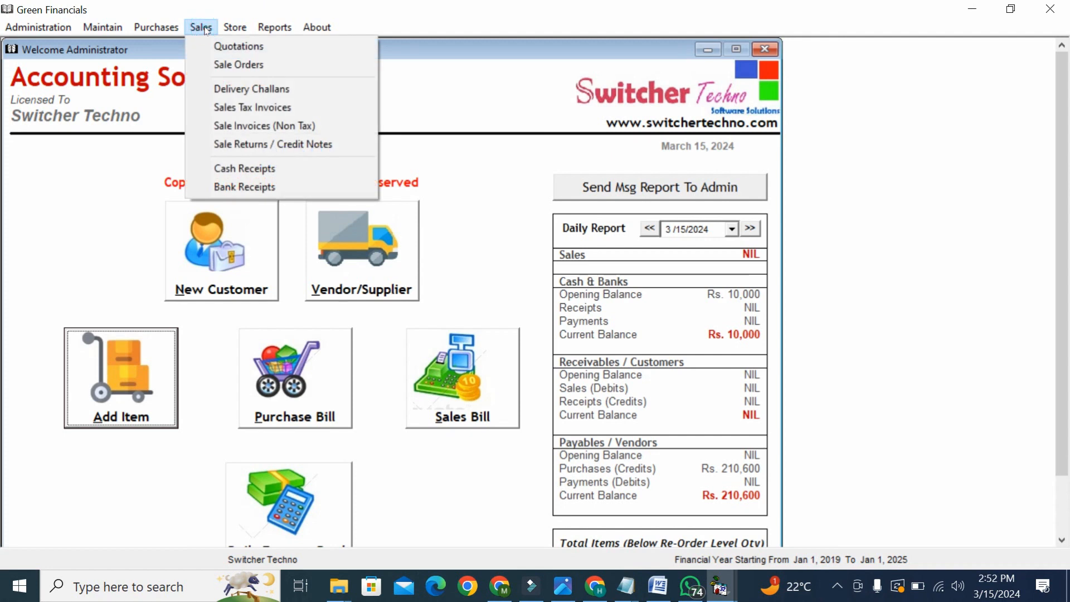
click(214, 49)
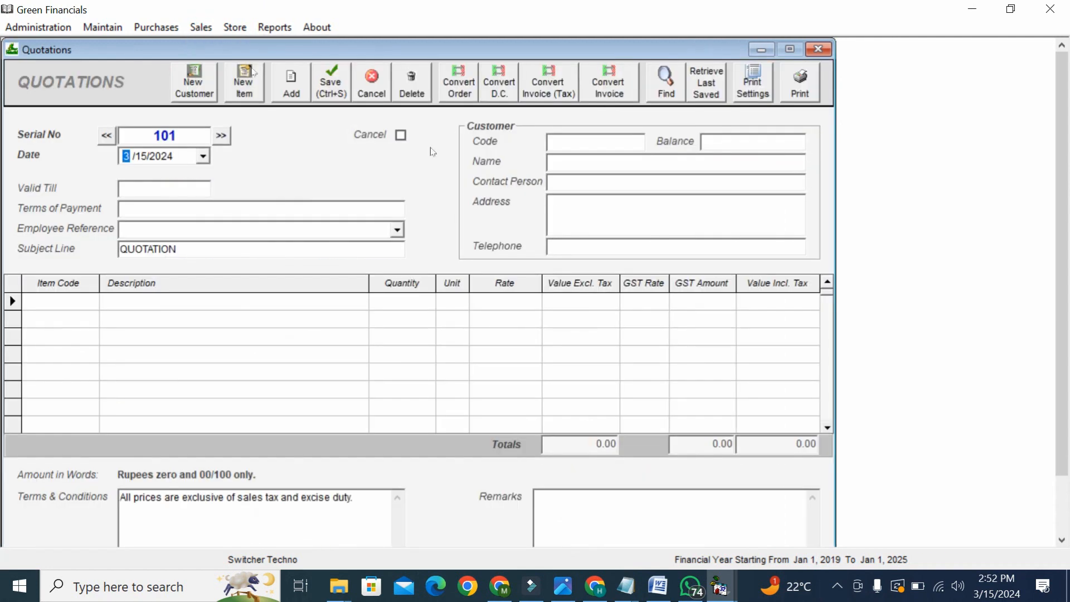
click(606, 143)
click(210, 89)
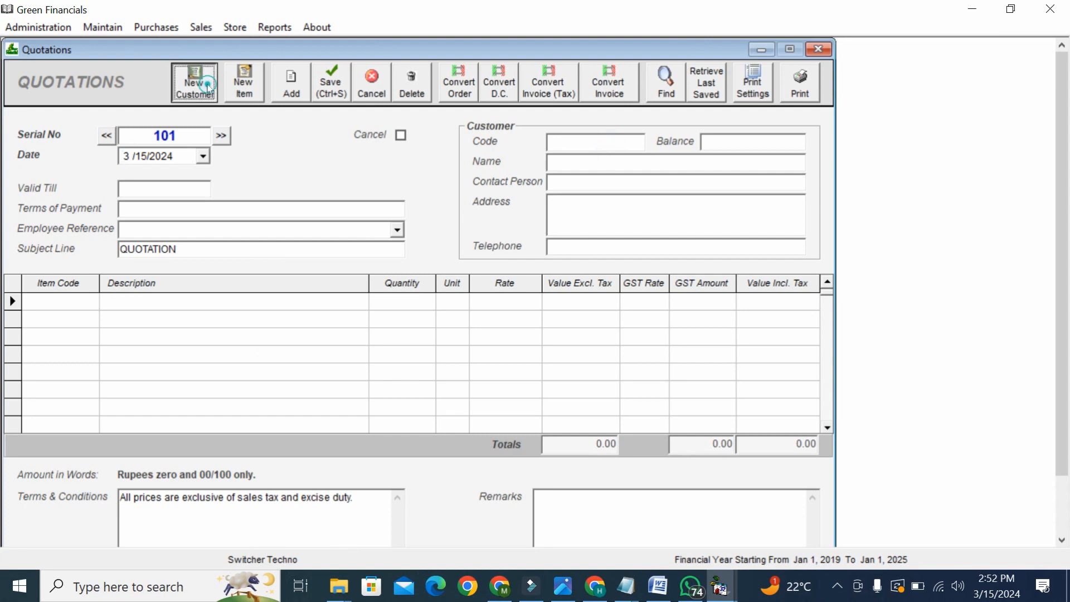
click(240, 119)
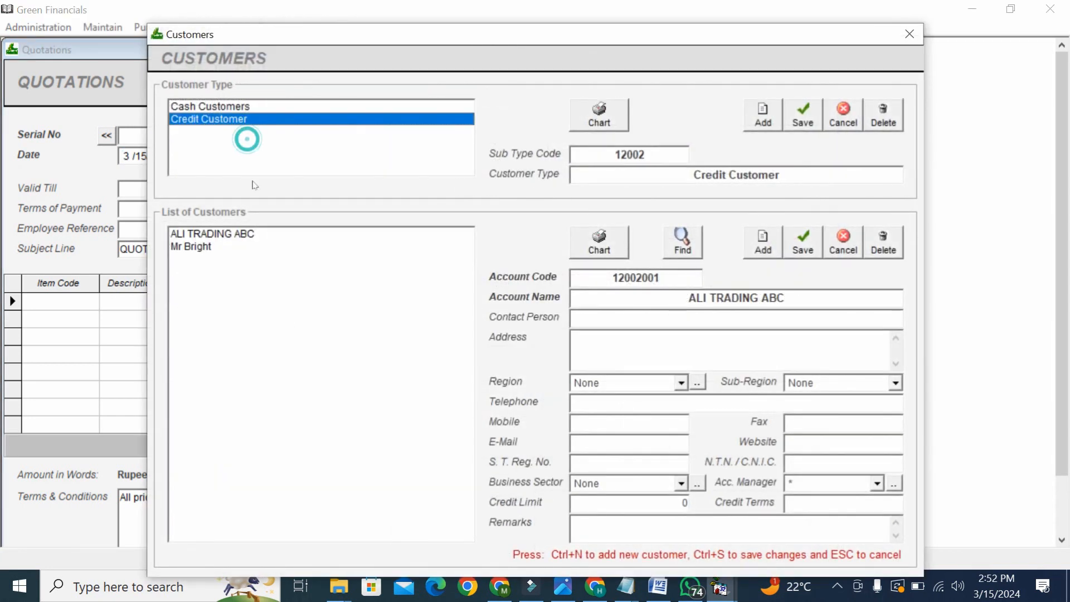
click(262, 247)
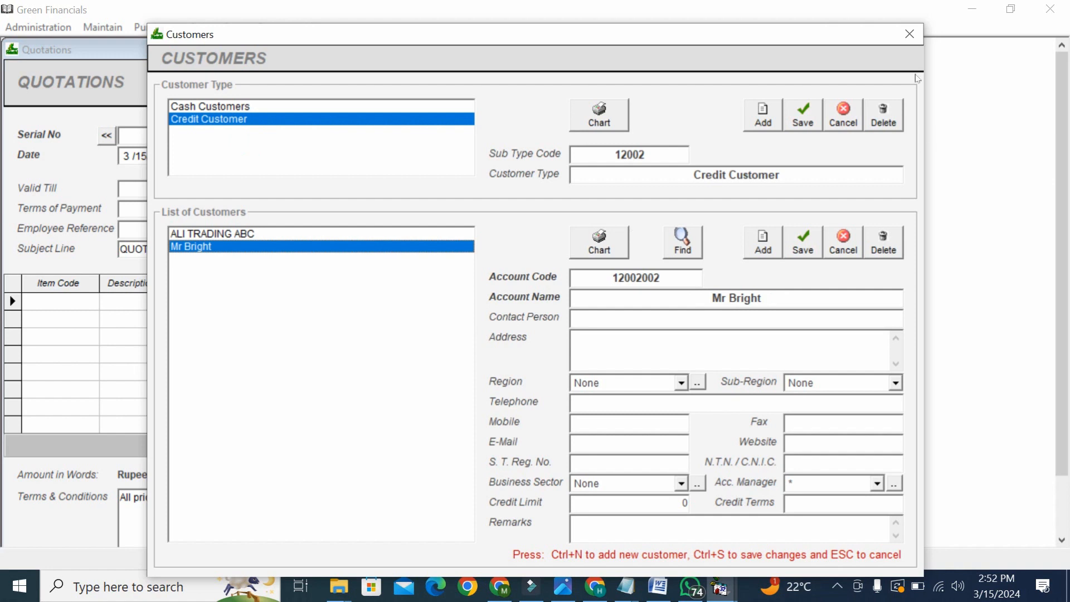
click(910, 34)
- Select the credit customer in the quotation's Code field, filling in code and name
click(576, 143)
text(Mr)
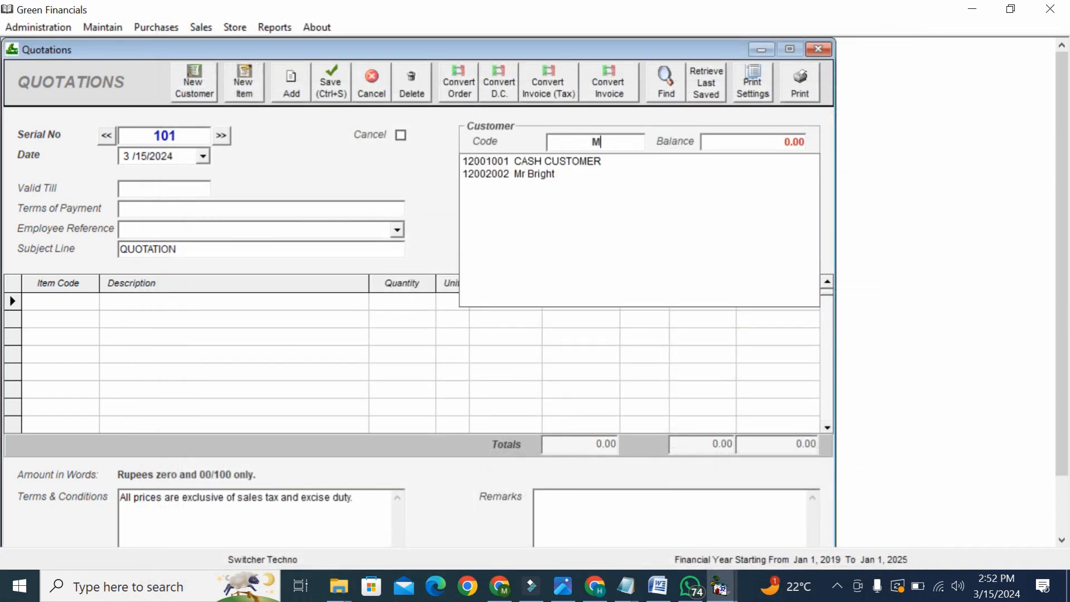
key(Down)
key(Return)
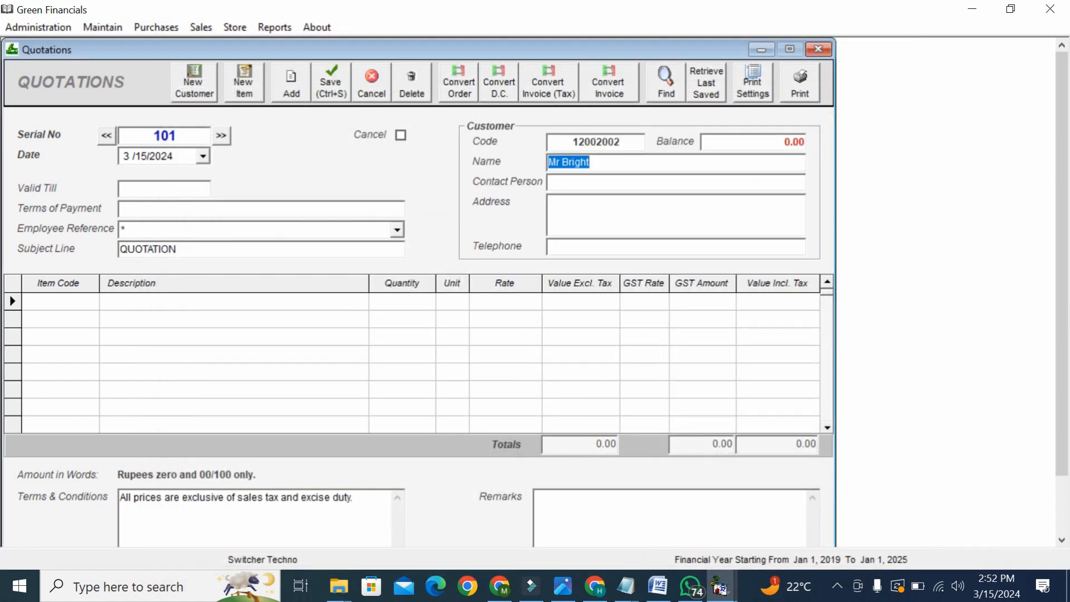
- Set Valid Till to 3/18/2024 and payment terms to 'CHEAQUE 50%', keeping the QUOTATION subject
click(165, 188)
text(3/18/2024)
click(184, 212)
text(CHEAQUE )
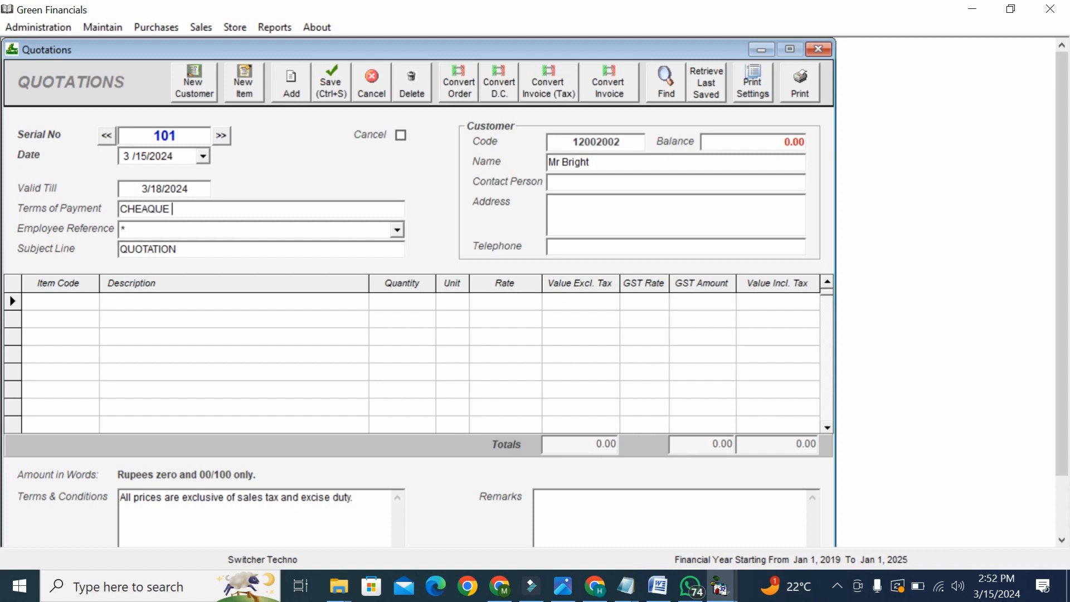
text(50%)
double_click(196, 246)
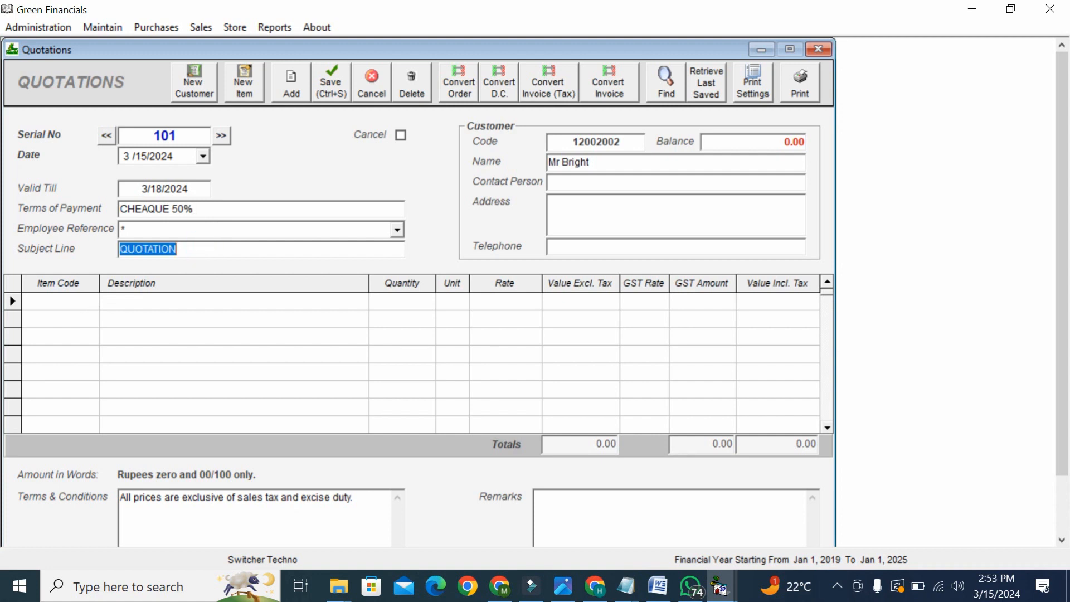
key(Right)
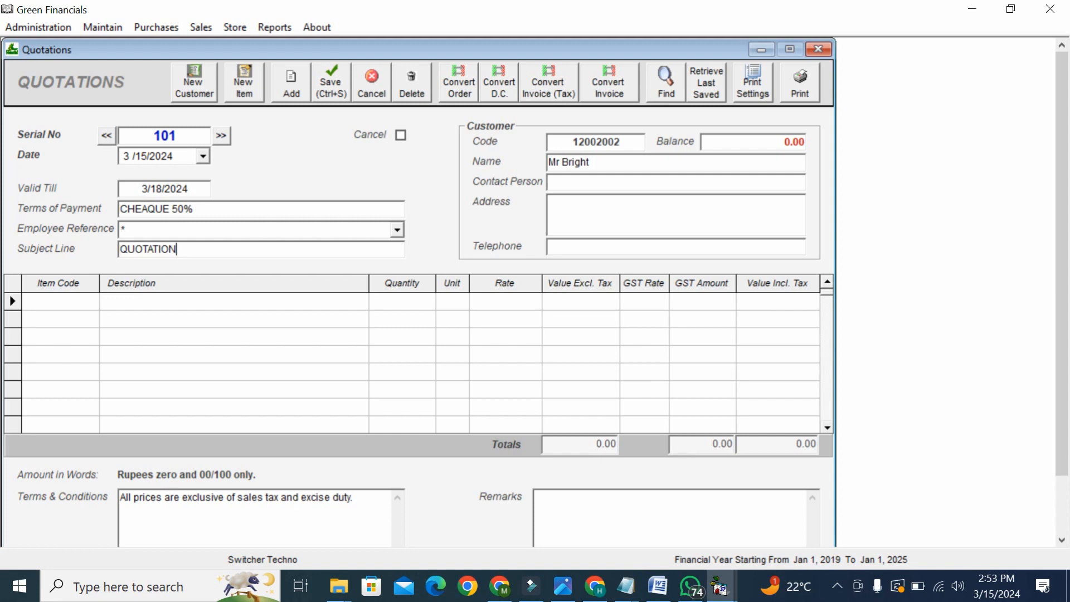
- Add the ENGINE 4X4 item line with quantity 5 and 17% GST
click(74, 308)
text(E)
key(Down)
key(Return)
key(Return)
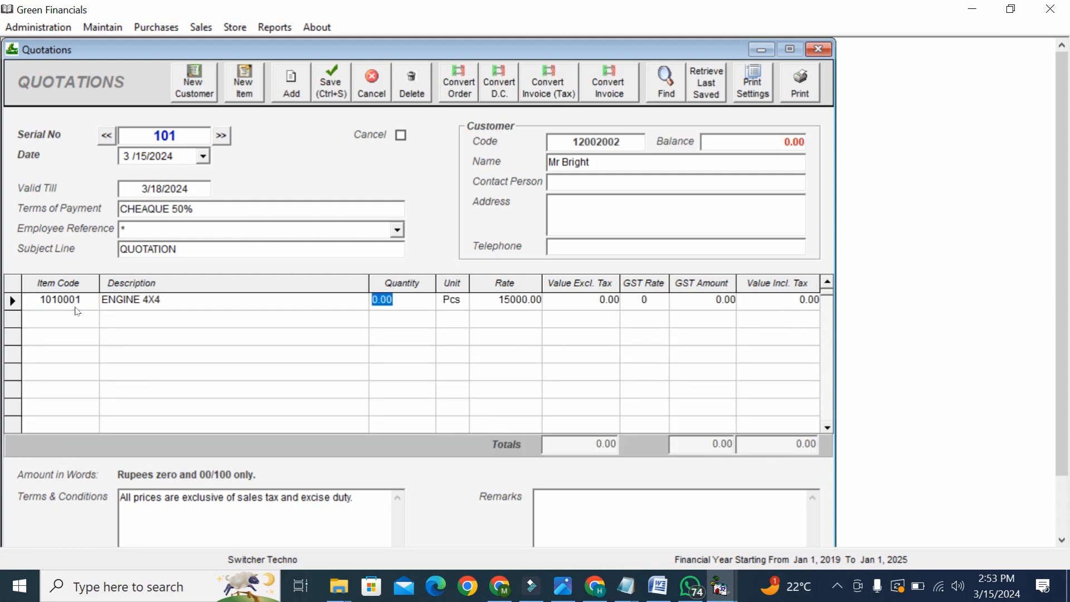
text(5)
key(Return)
key(Return)
key(Return)
key(Return)
key(Return)
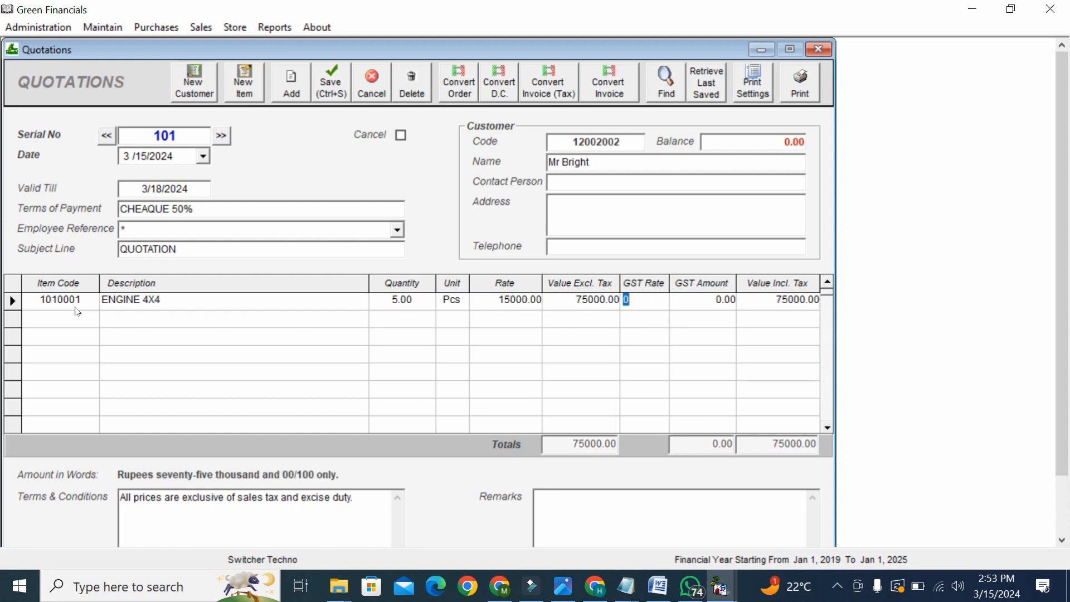
key(Left)
text(17)
key(Return)
key(Left)
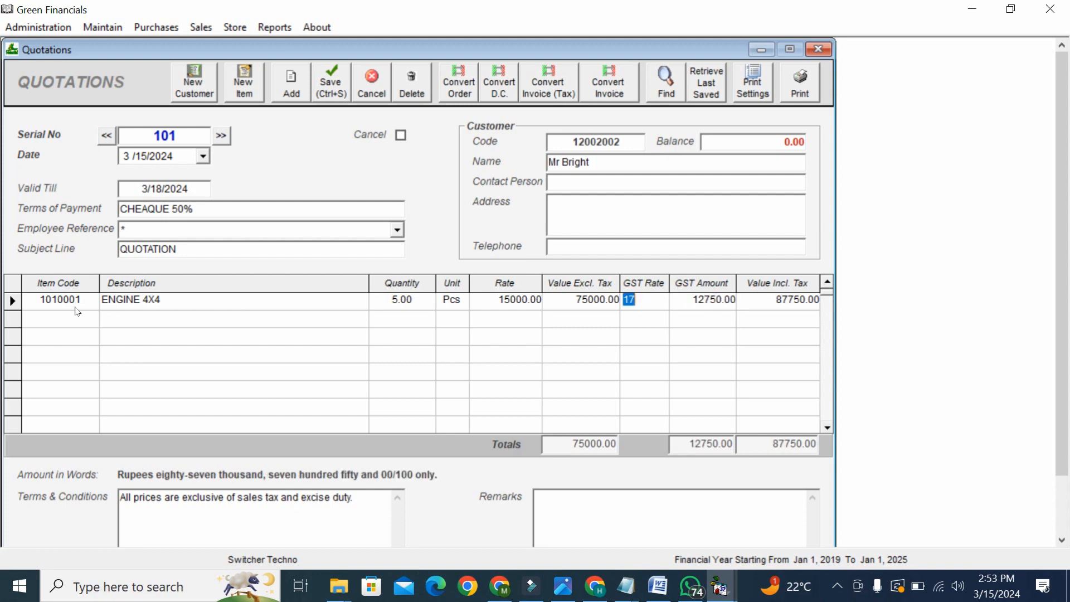
- Finish the item line and preview quotation 101 totalling Rs. 87,750
click(562, 501)
double_click(203, 496)
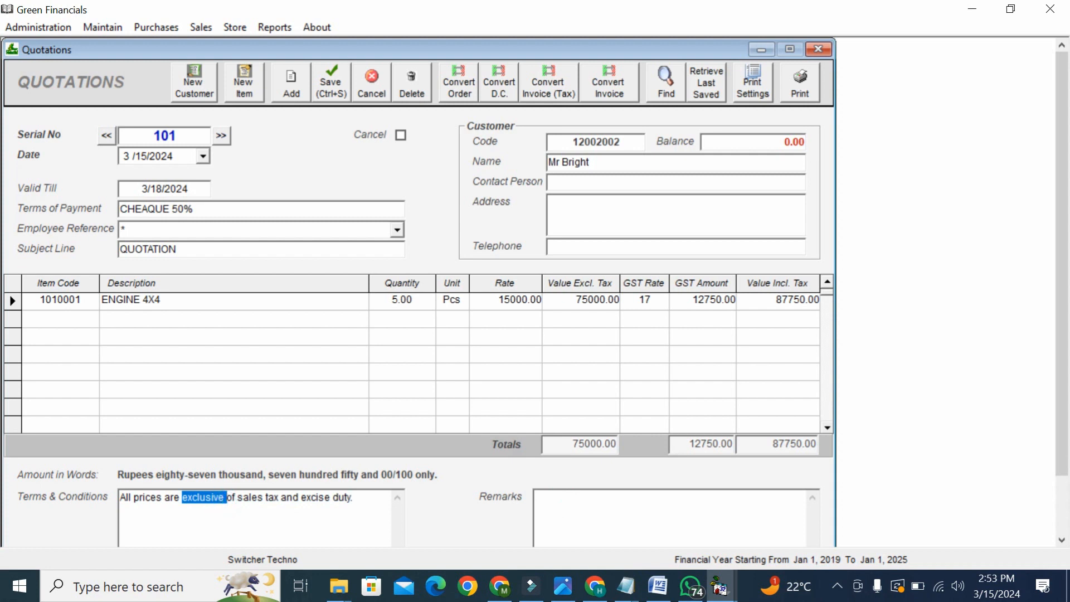
click(811, 95)
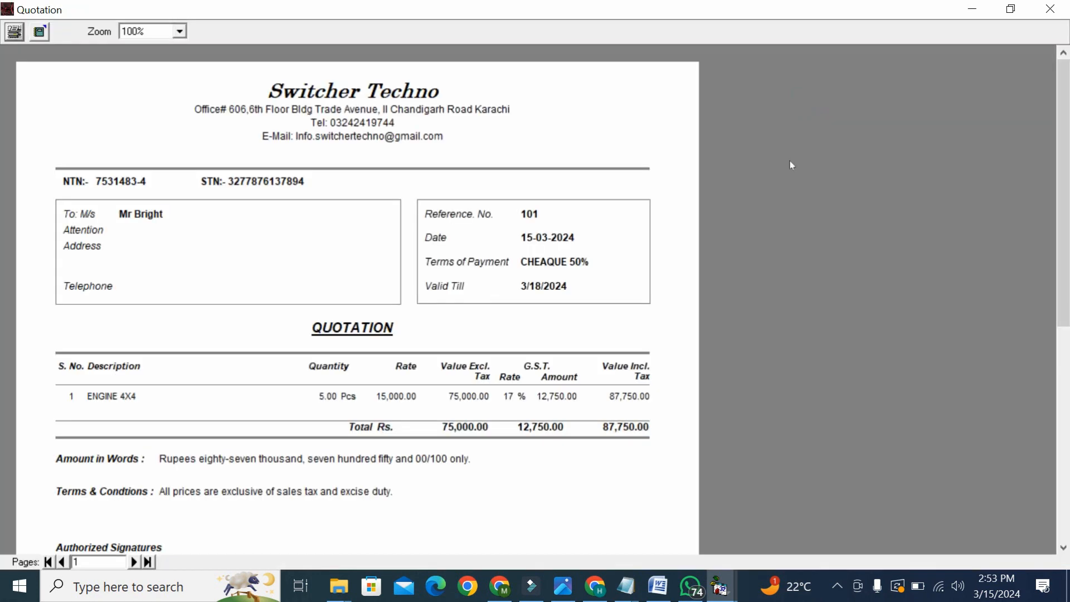
- Scroll through the quotation 101 preview, cancel the print dialog, and close the preview
mouse_move(1067, 180)
mouse_down()
mouse_move(1068, 220)
mouse_move(1068, 183)
mouse_up()
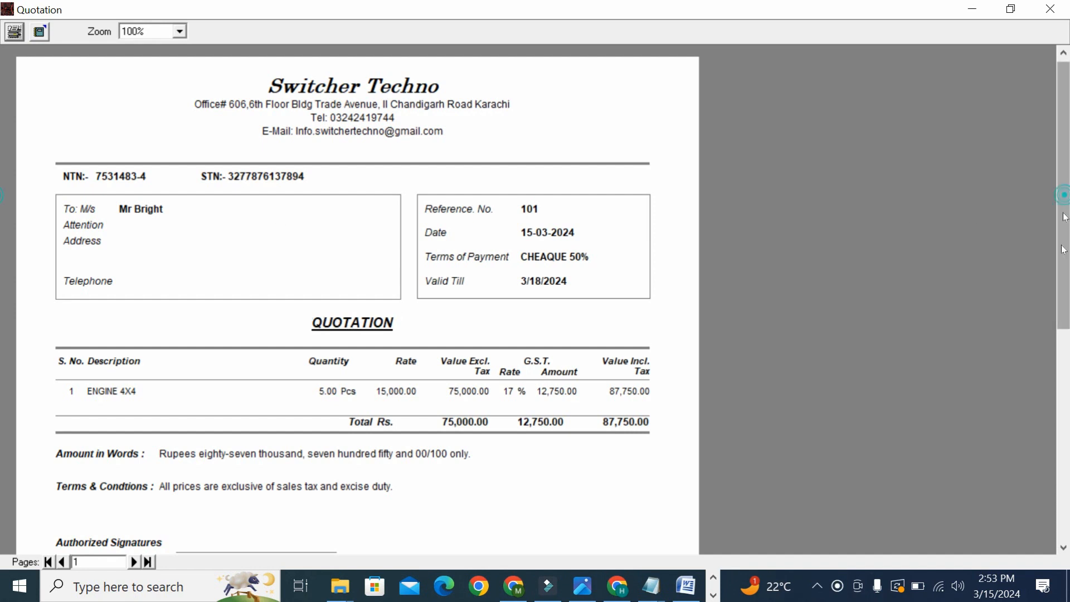
drag(1063, 216, 1063, 276)
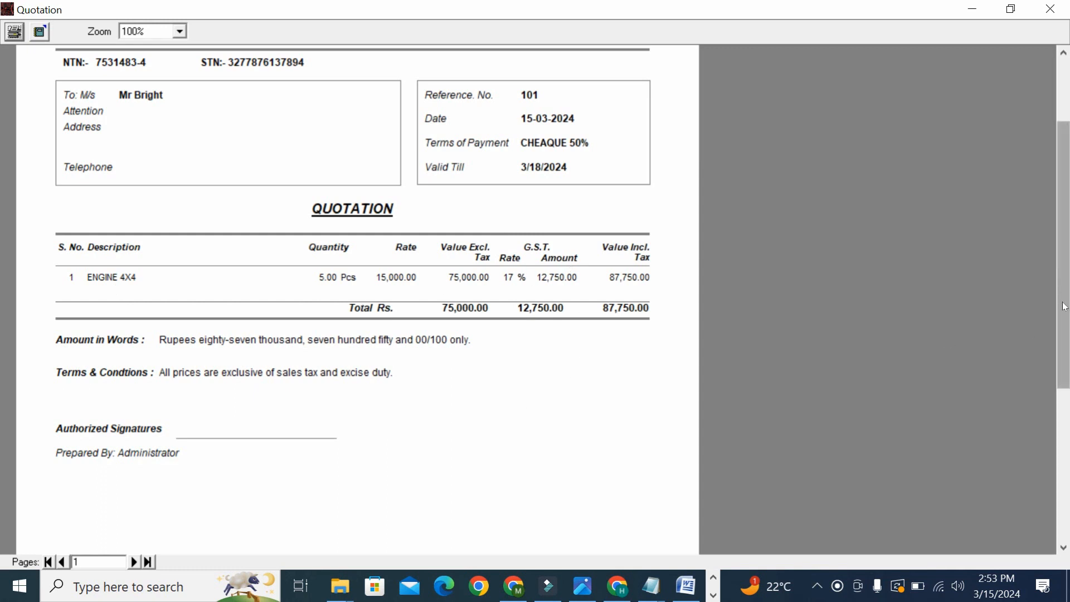
drag(1064, 306, 1063, 385)
drag(1061, 436, 1025, 289)
click(14, 33)
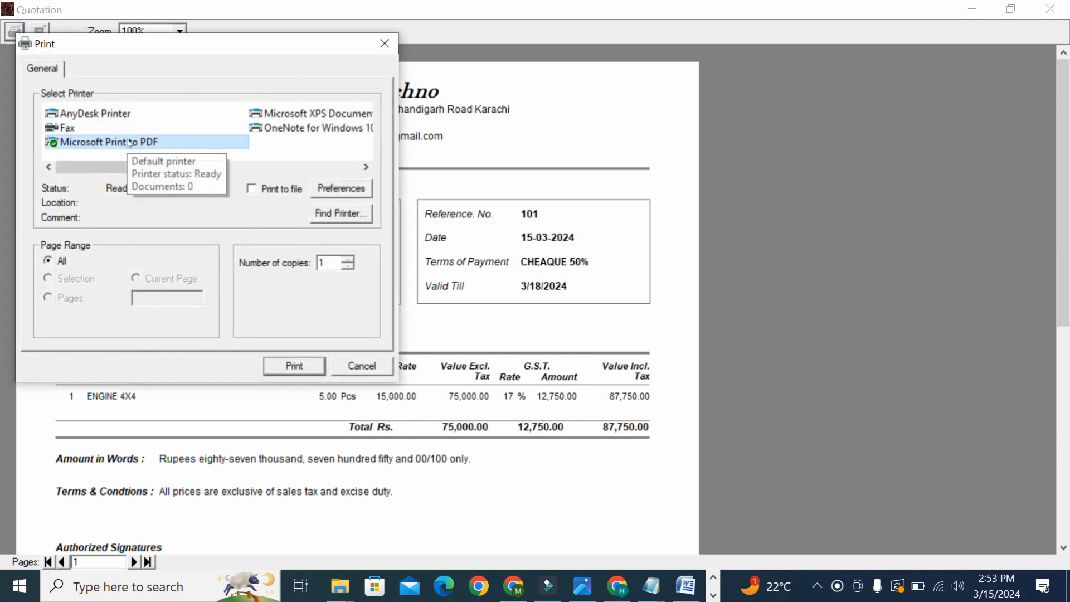
click(357, 365)
click(1050, 9)
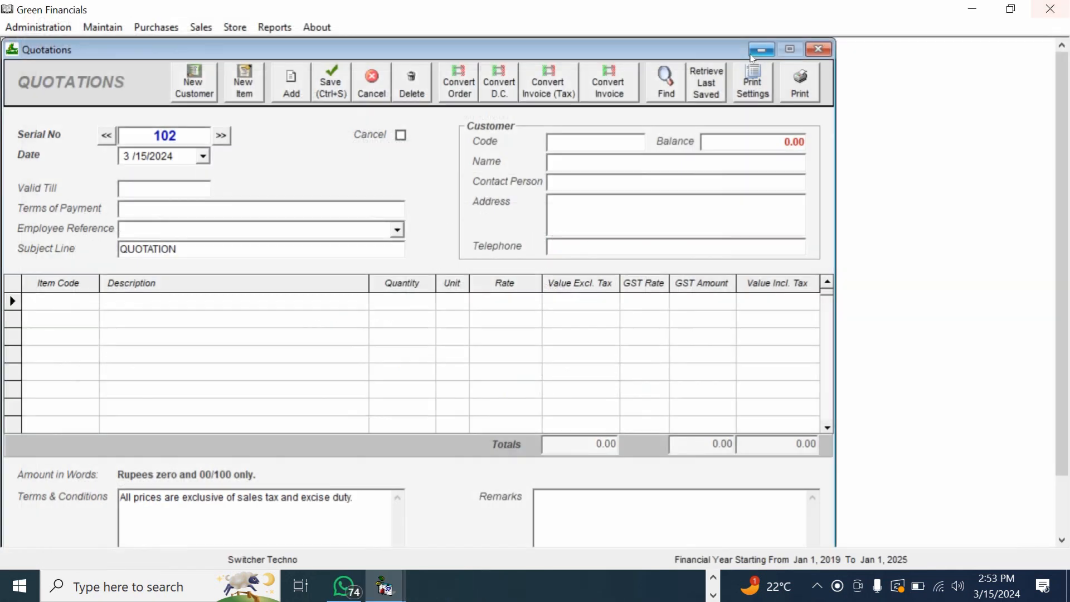
- Go back to quotation 101 and convert it into delivery challan 1 for 5 Pcs ENGINE 4X4
click(106, 135)
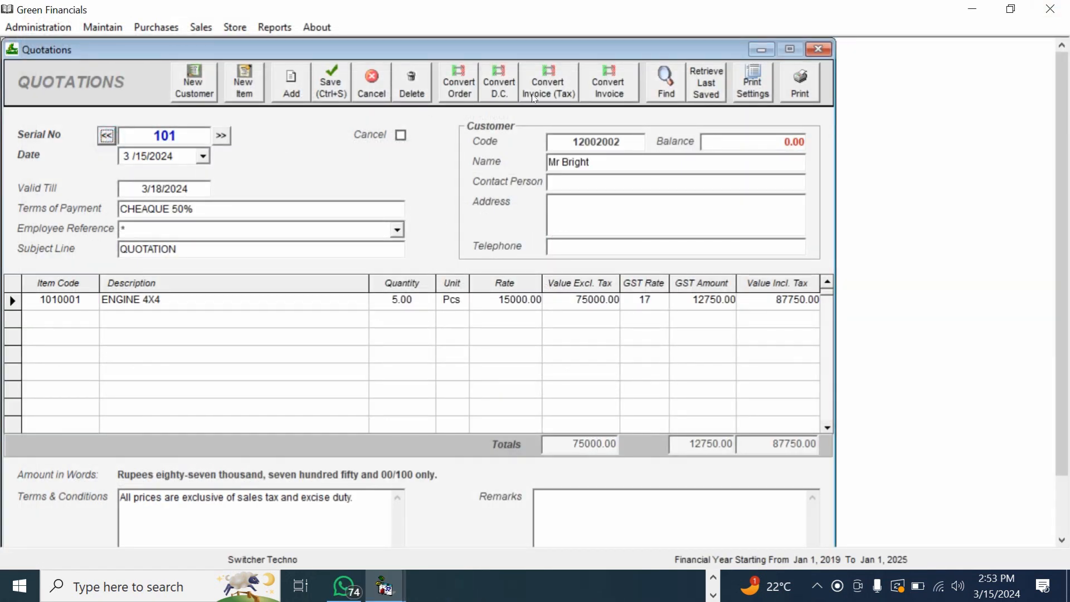
click(506, 101)
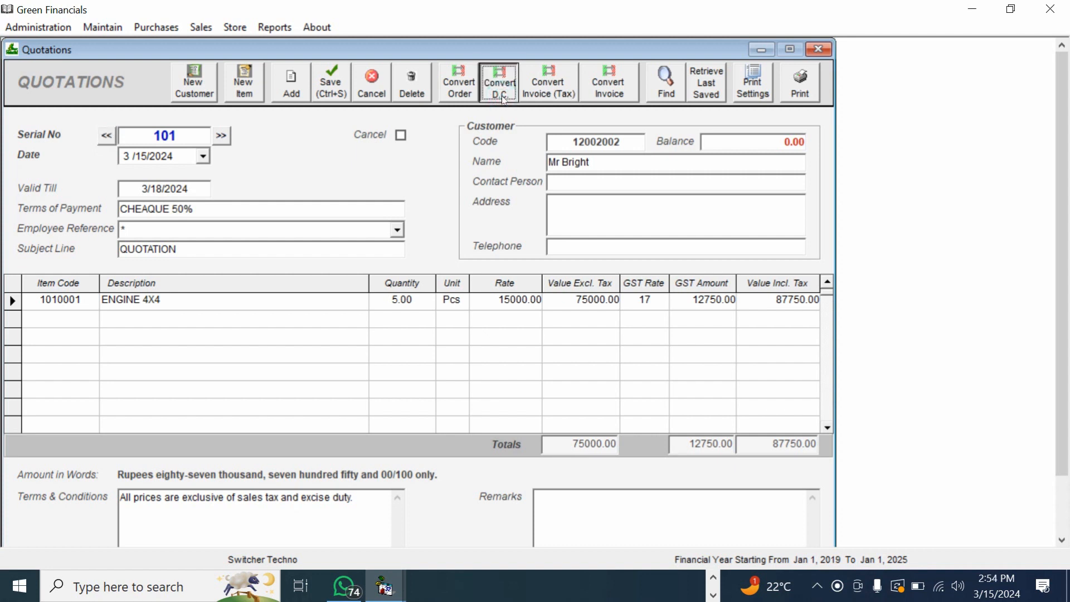
click(475, 95)
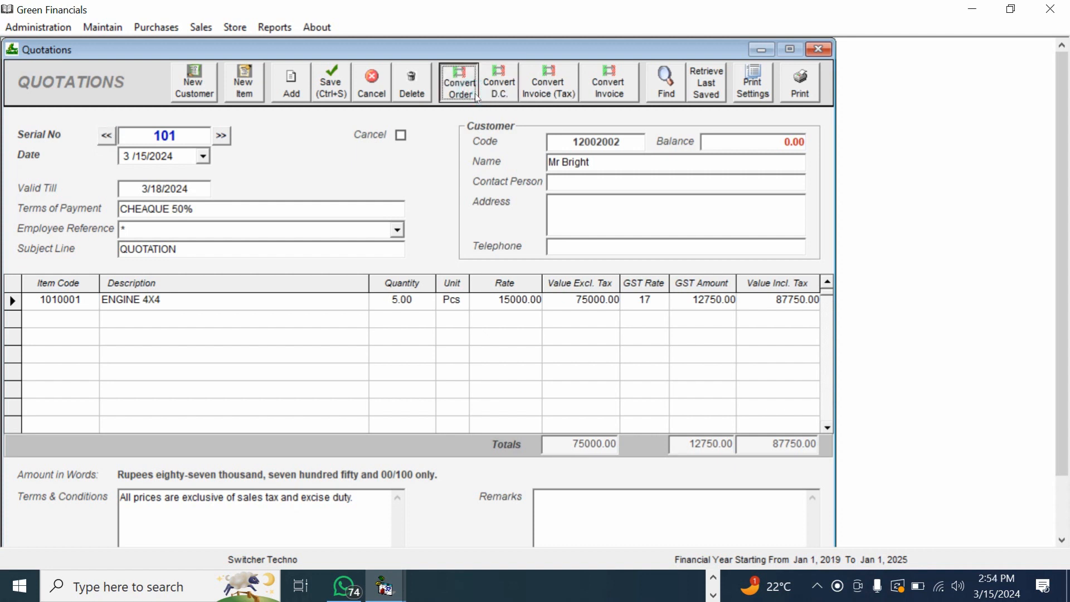
click(538, 100)
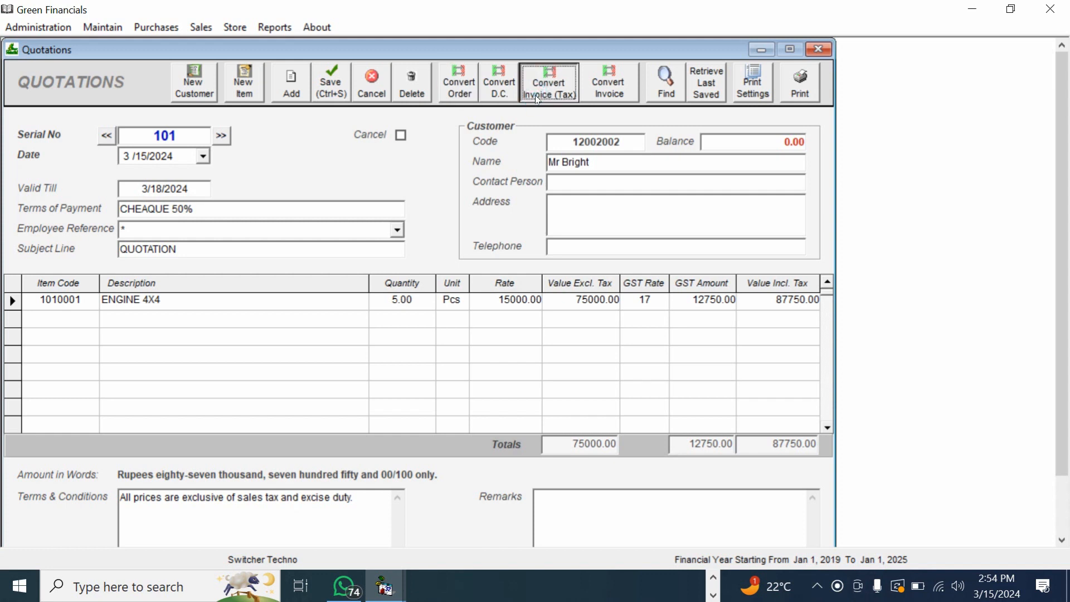
click(592, 90)
click(498, 102)
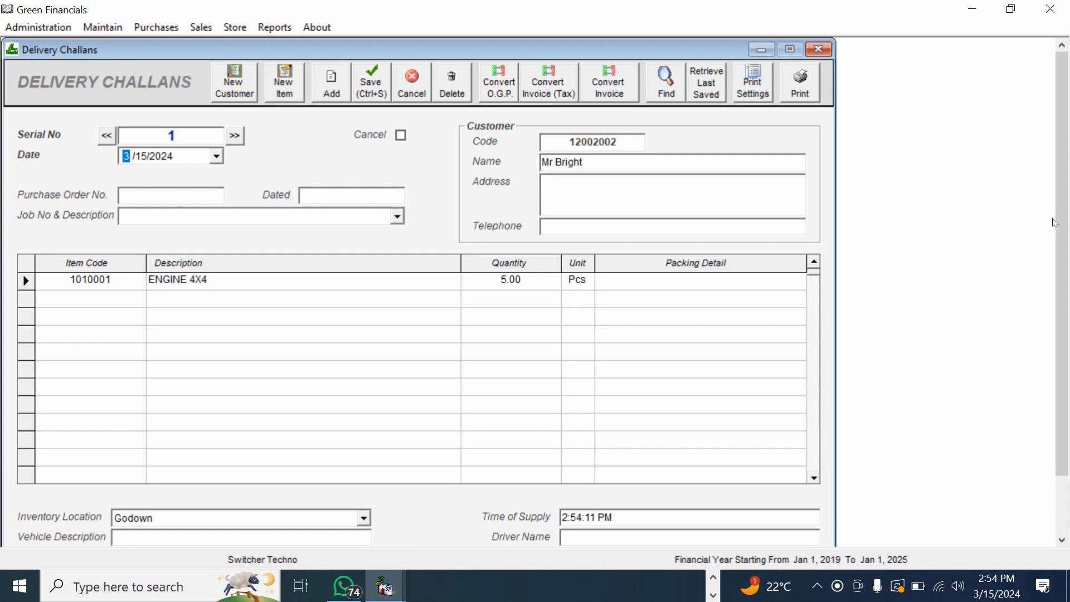
- Enter the driver's name and the vehicle description on challan 1, then preview it
drag(1060, 227, 1061, 284)
click(612, 473)
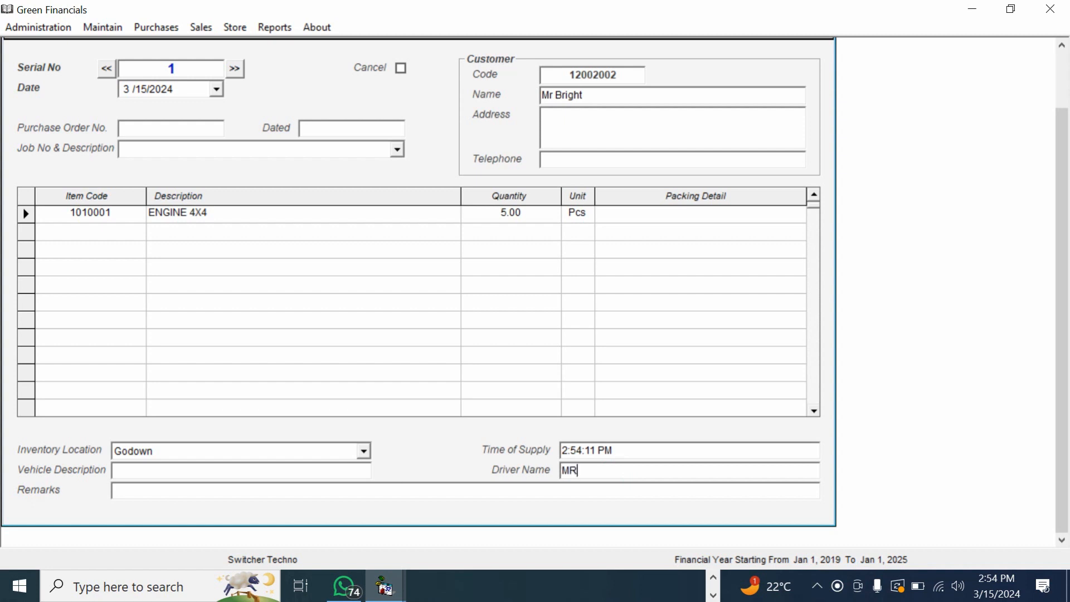
text(MR OWAIS)
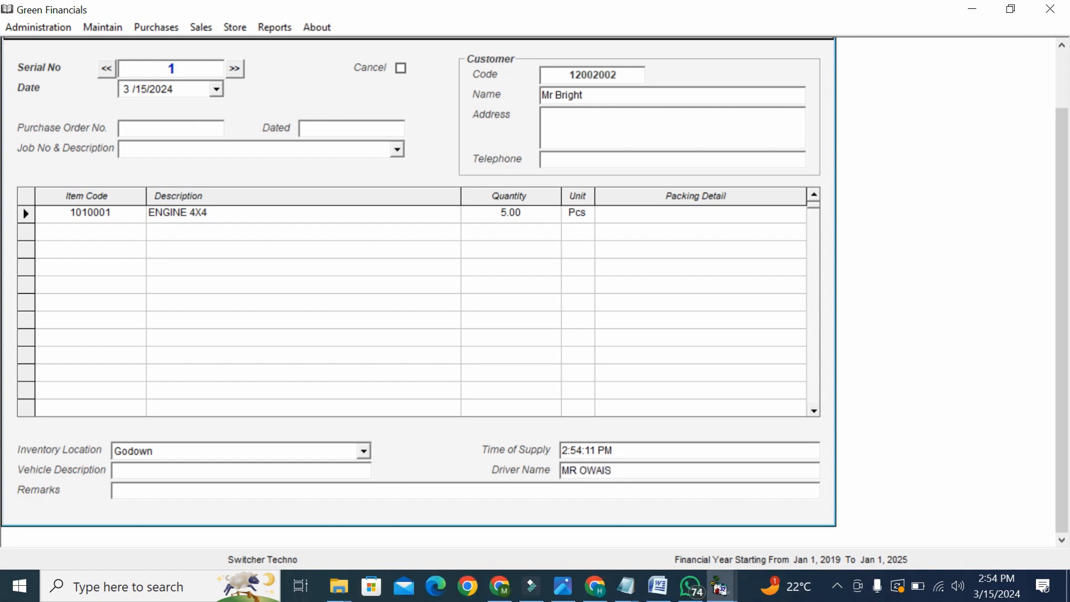
click(289, 470)
text(GAR.ASD;LKAS;LDKAS;LDKA)
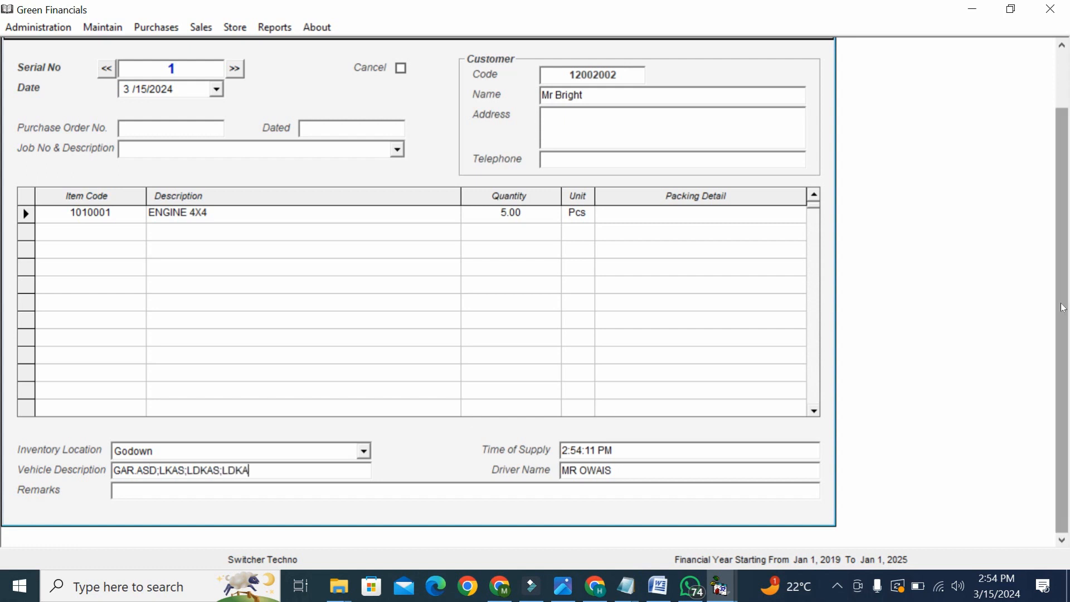
scroll(862, 134, up, 2)
click(794, 92)
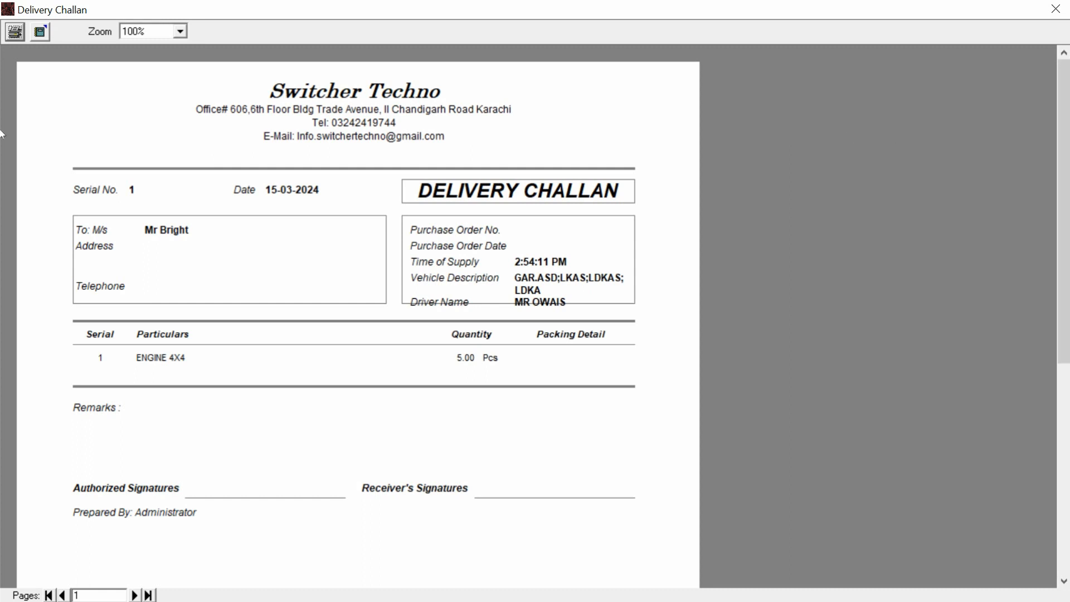
- Close the challan preview, reload challan 1, and convert it into sales tax invoice 1 for Rs. 87,750
scroll(2, 260, down, 3)
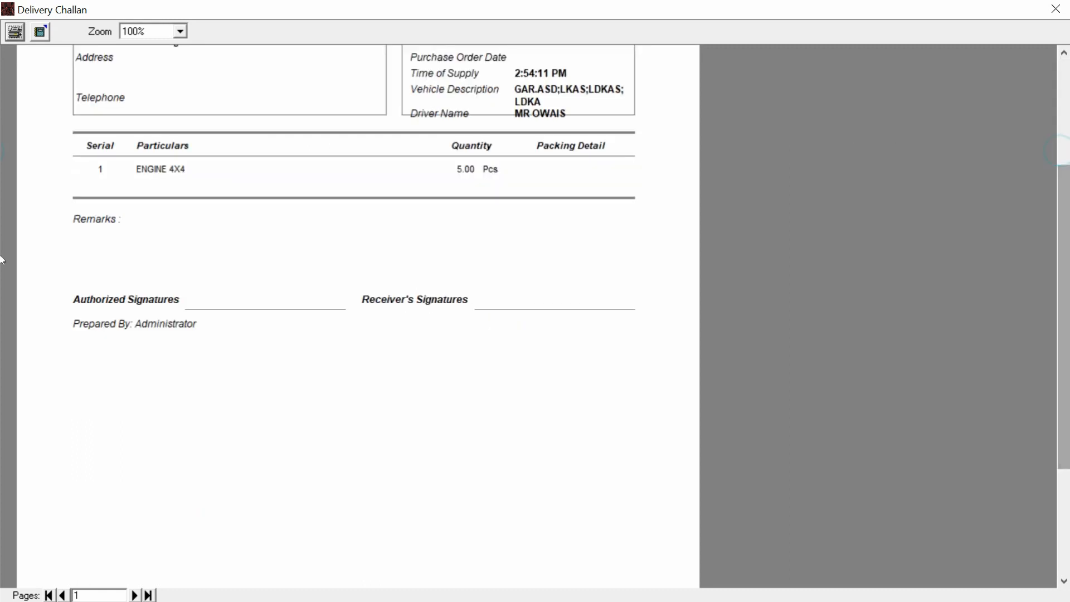
click(1063, 160)
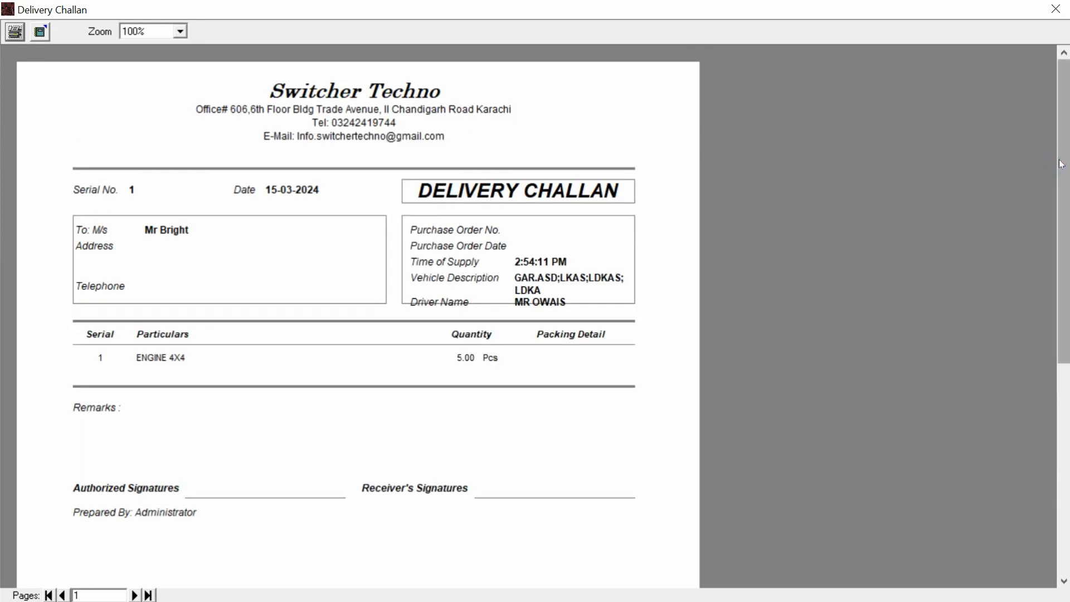
click(1055, 9)
click(108, 135)
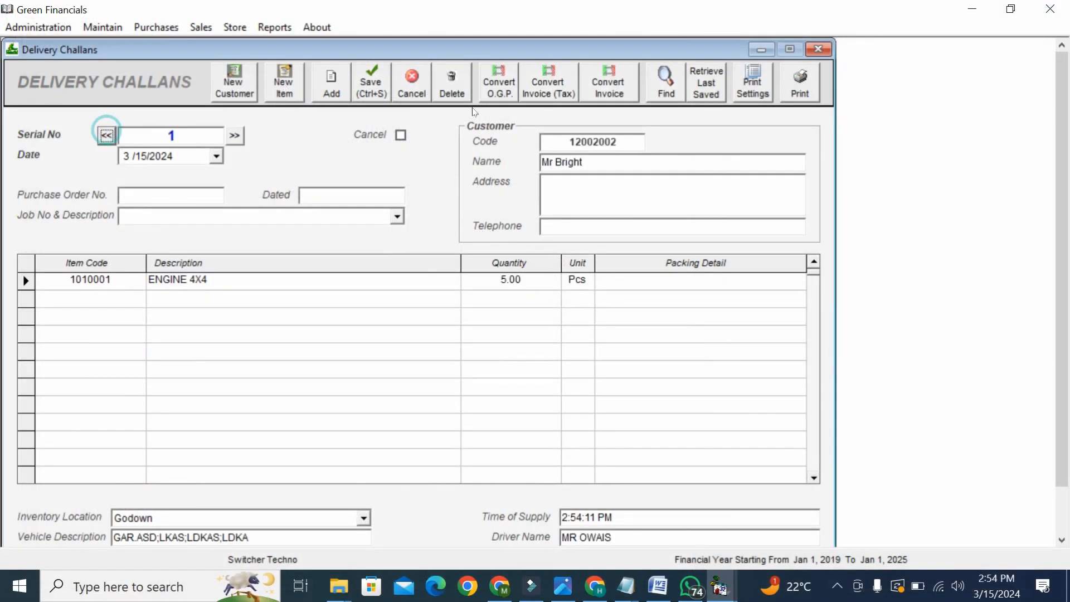
click(562, 88)
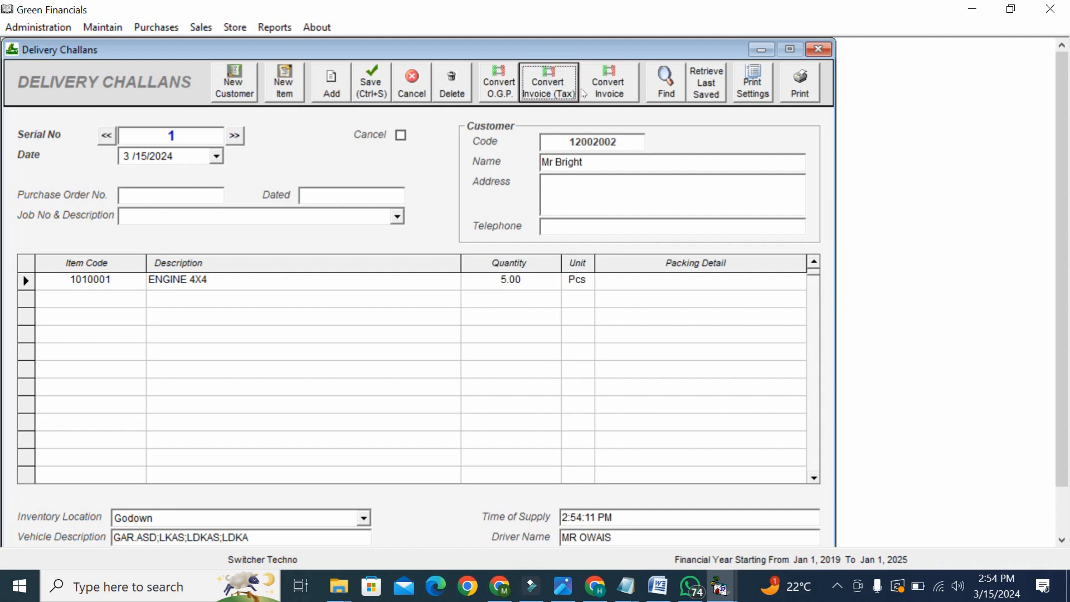
click(527, 93)
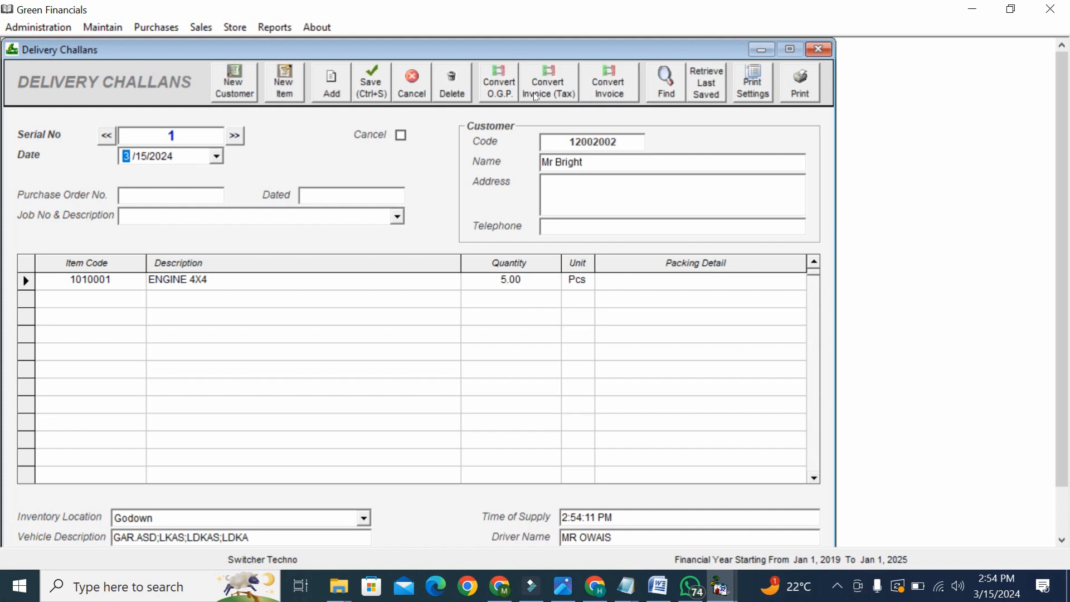
click(535, 96)
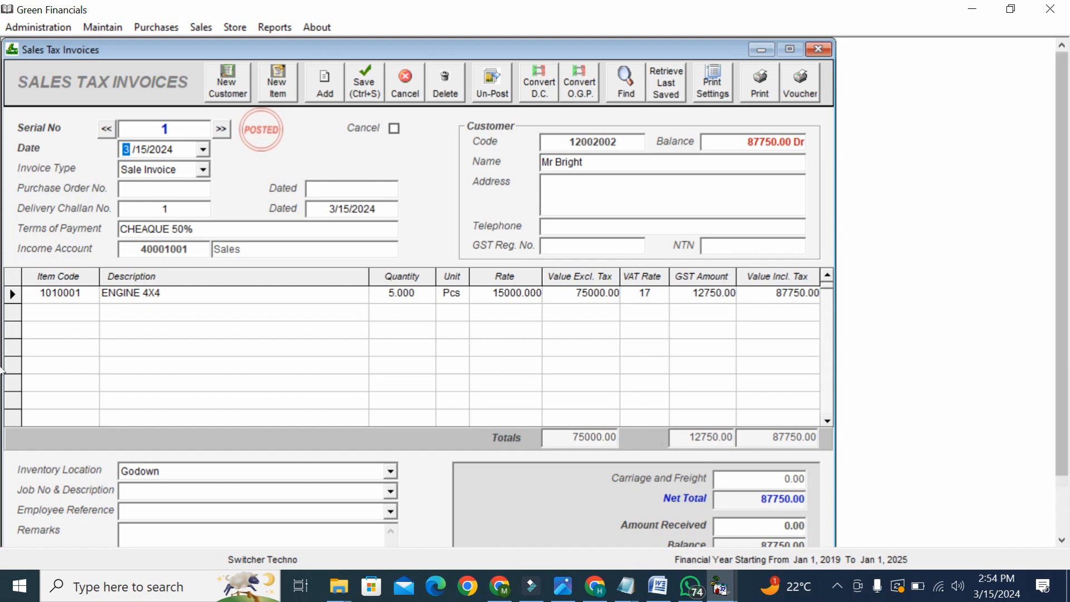
- Preview sales tax invoice 1, scroll through it, and close the preview
drag(1063, 208, 1061, 185)
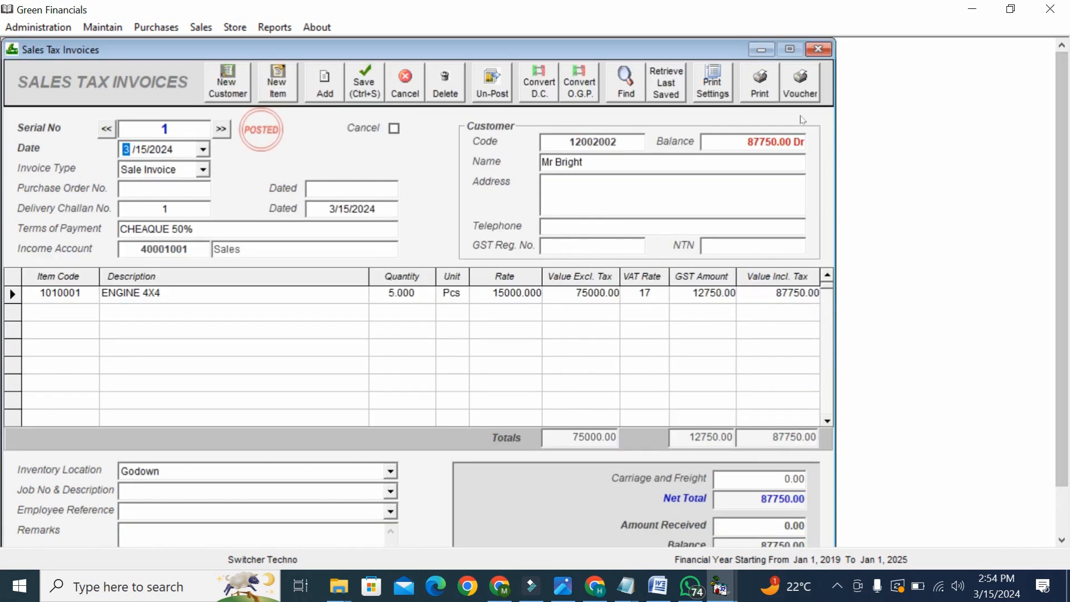
click(759, 91)
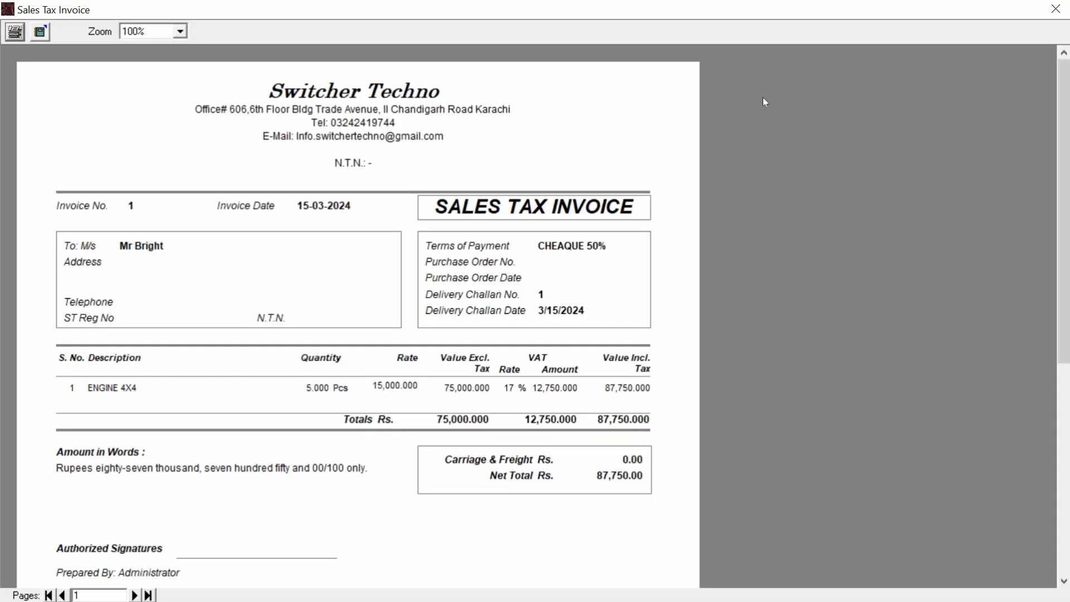
scroll(1063, 251, down, 3)
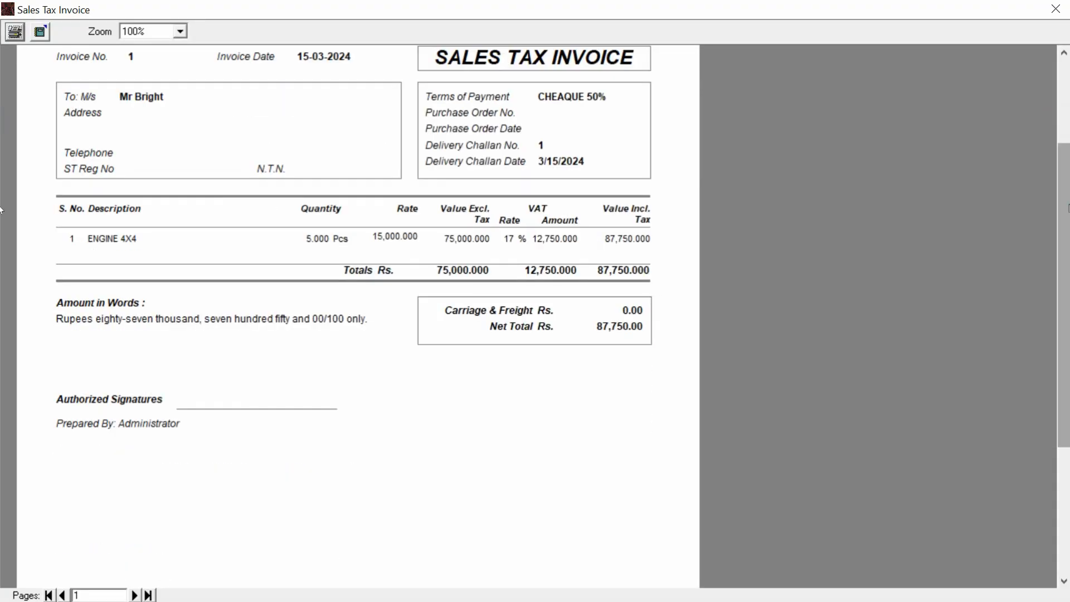
scroll(1067, 103, up, 3)
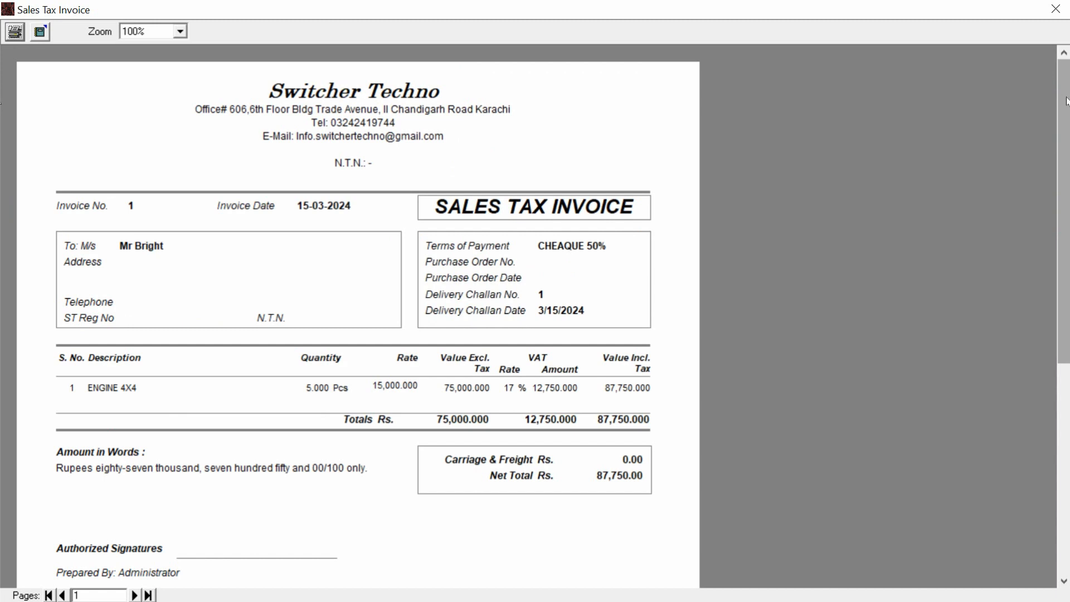
scroll(1067, 103, down, 3)
scroll(1068, 103, up, 3)
click(1055, 9)
click(294, 26)
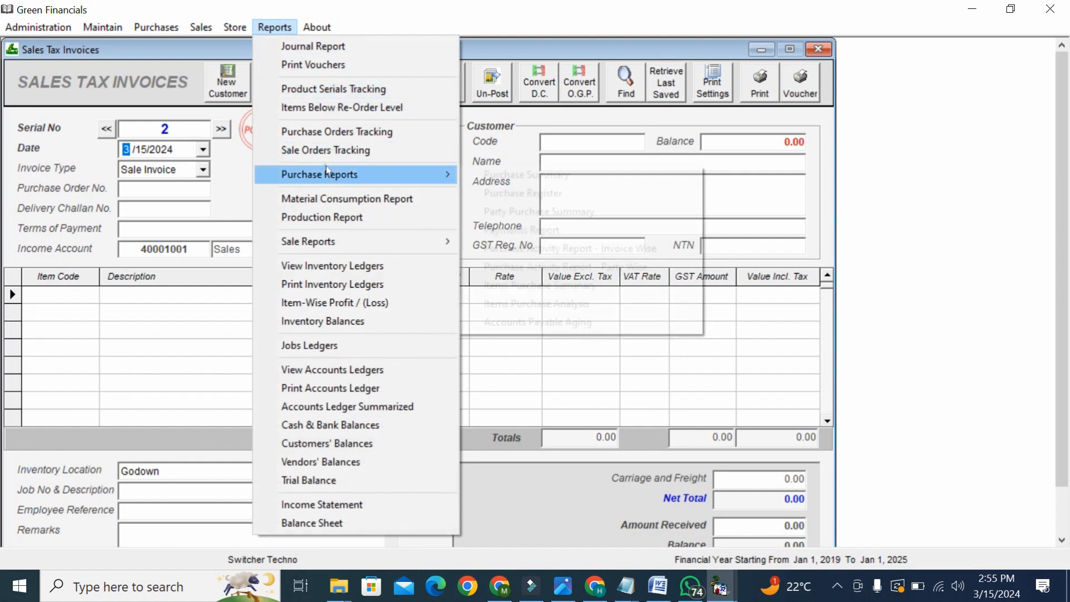
- Display the Purchase Register and enable its vendor and date period filters
mouse_move(335, 174)
click(499, 192)
click(690, 120)
scroll(1044, 484, down, 3)
scroll(1056, 489, up, 3)
click(229, 129)
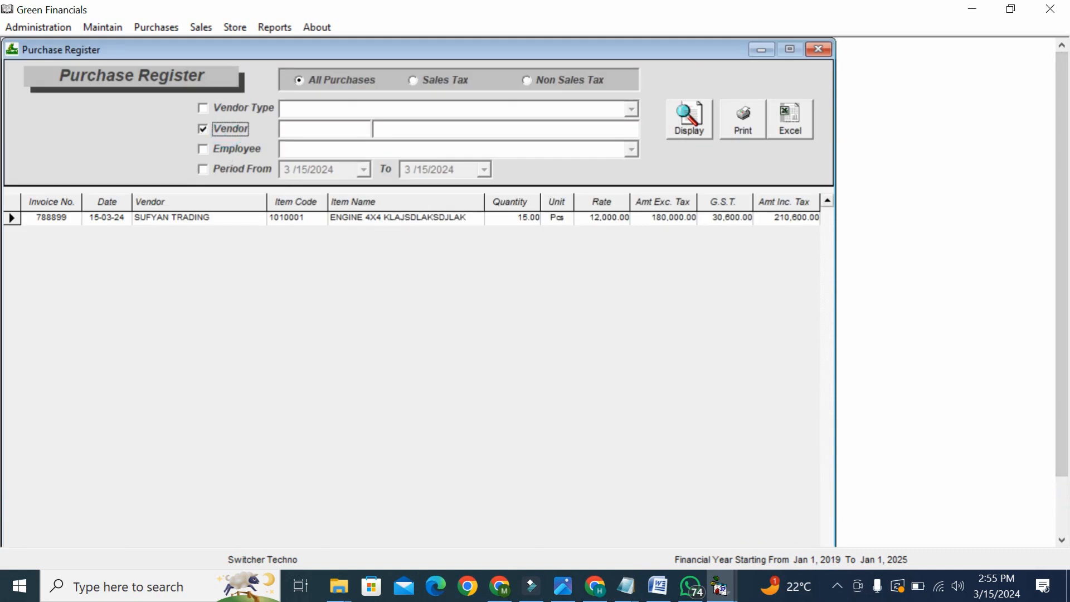
click(242, 169)
click(360, 169)
click(359, 169)
- Display the Sale Summary report listing invoice StV 1 at 87,750.00 including tax
click(273, 26)
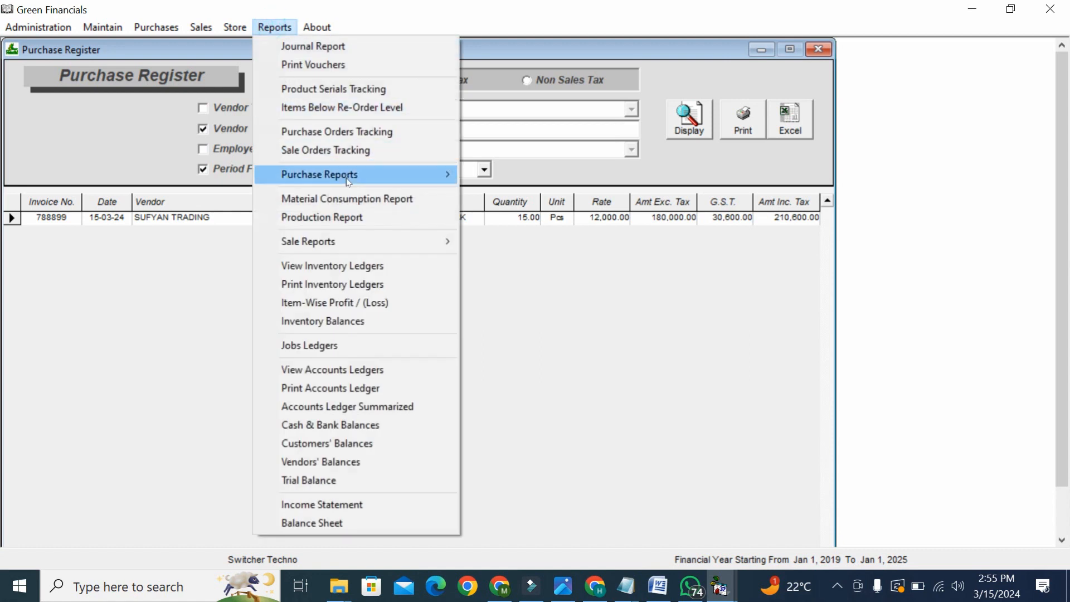
mouse_move(406, 174)
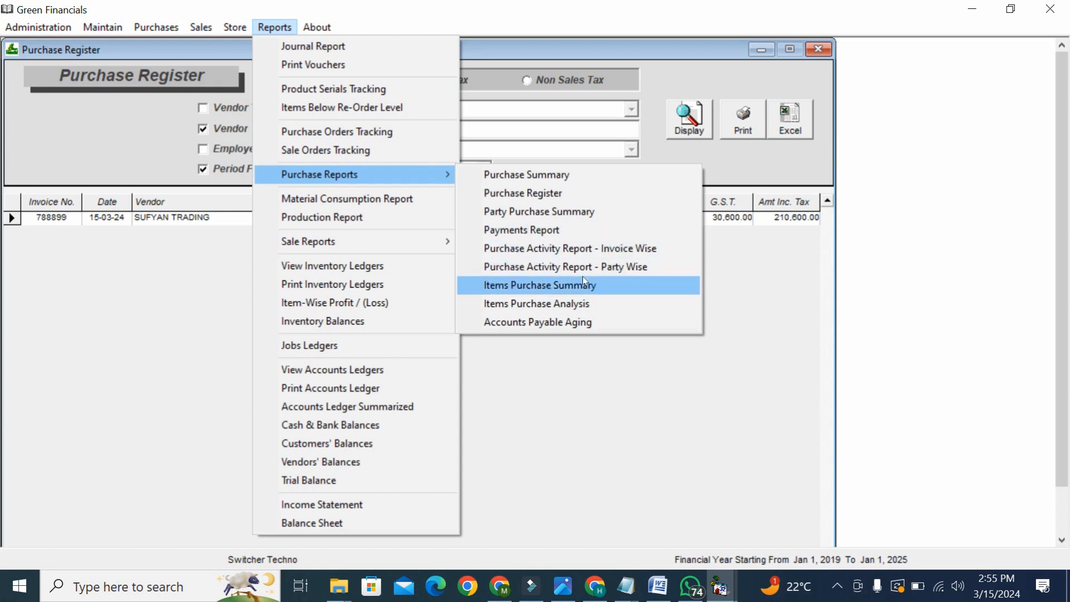
mouse_move(443, 239)
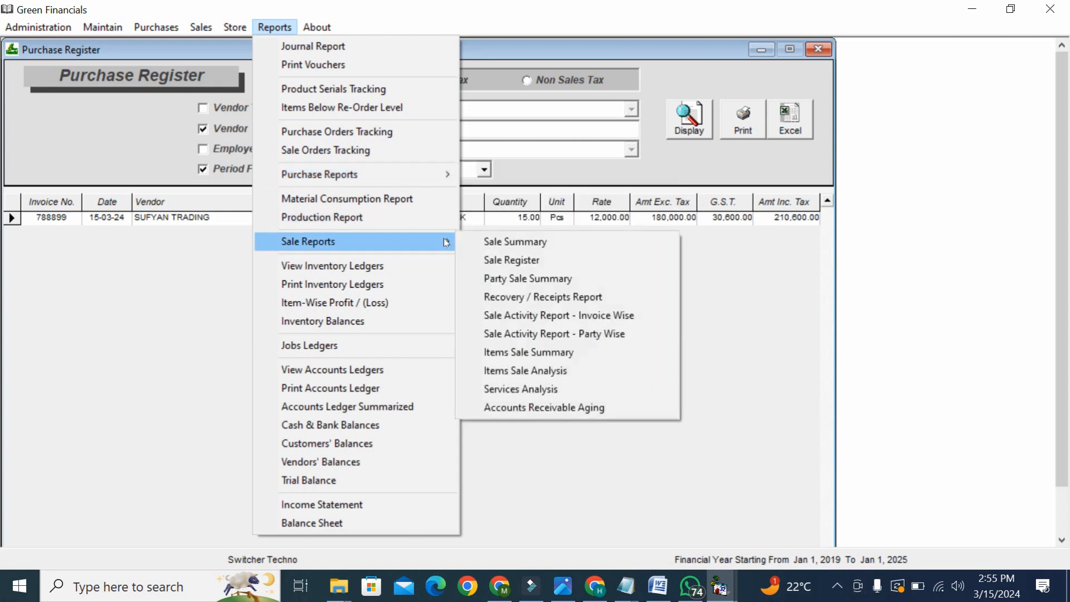
click(519, 245)
click(684, 142)
scroll(697, 285, down, 2)
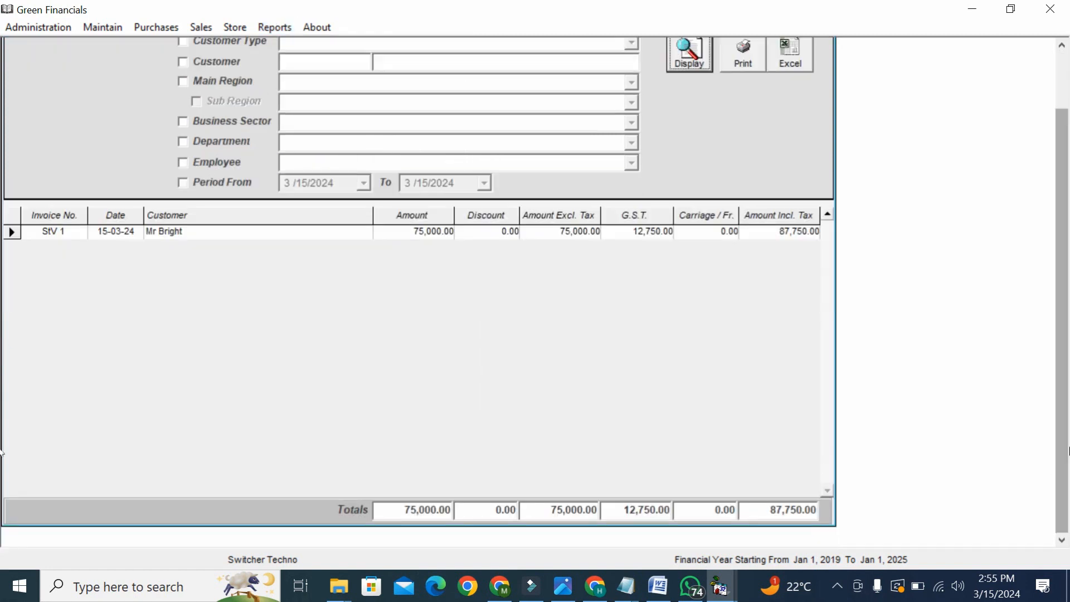
- Tick Period From, Customer, Main Region and Customer Type on the Sale Report and view the customer type list
click(241, 182)
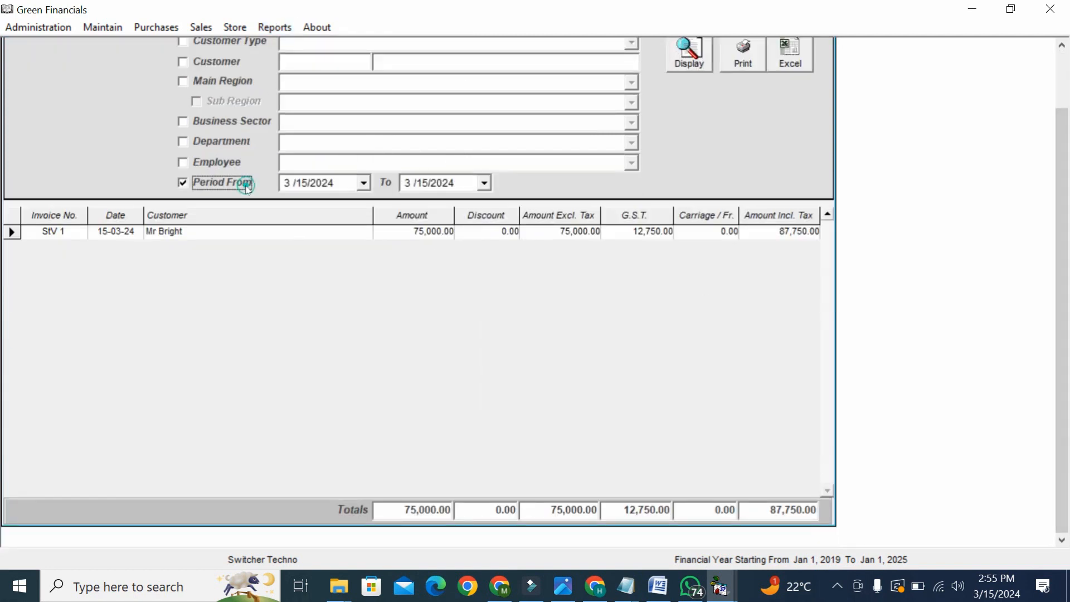
click(366, 186)
click(365, 184)
click(216, 61)
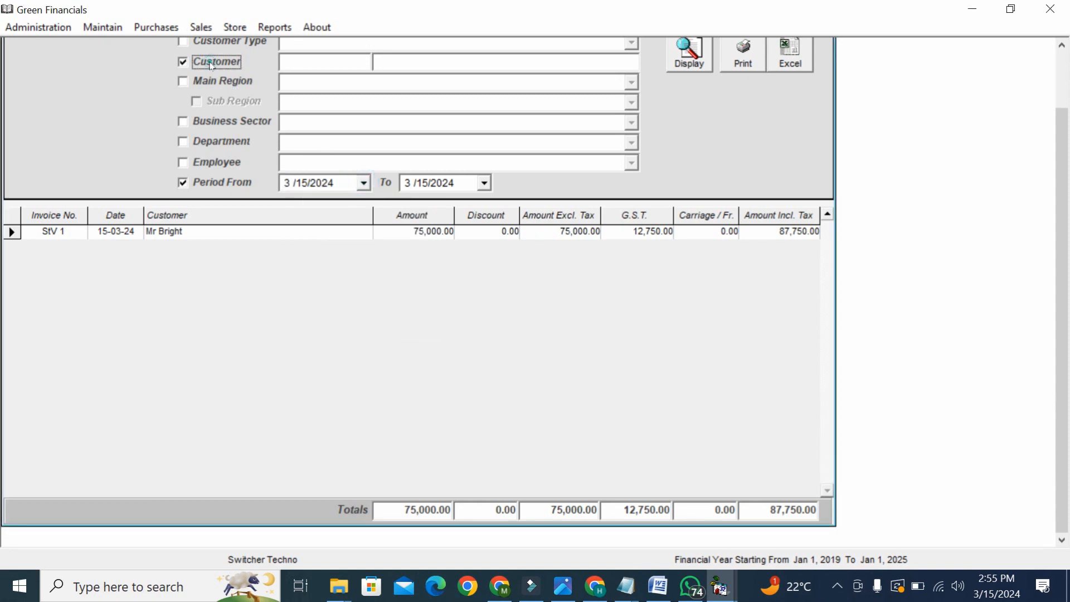
scroll(1067, 127, up, 2)
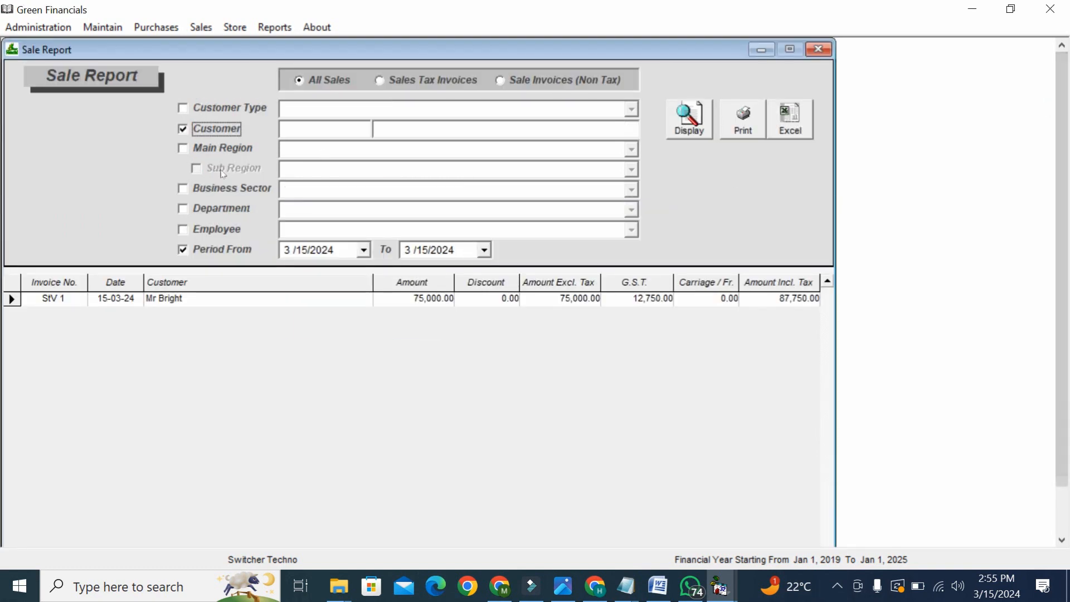
click(206, 157)
click(245, 108)
click(620, 110)
click(622, 113)
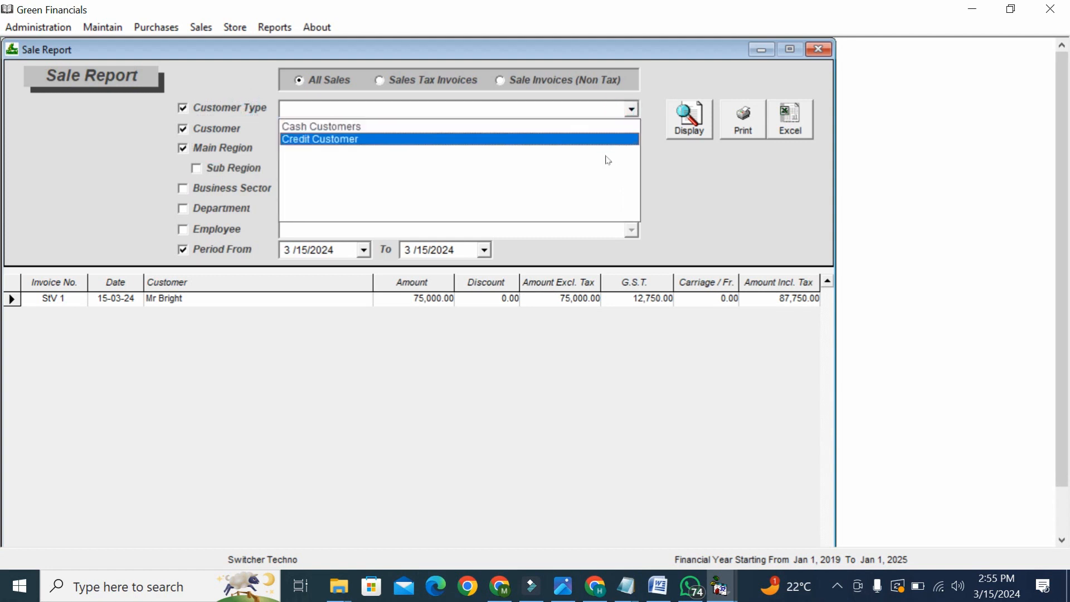
click(102, 185)
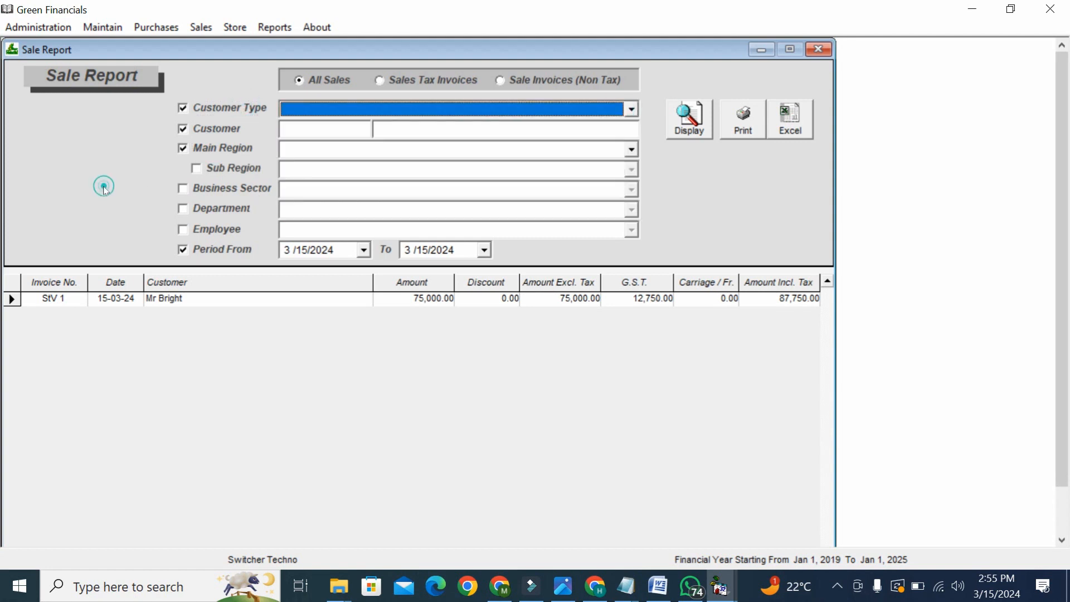
click(276, 28)
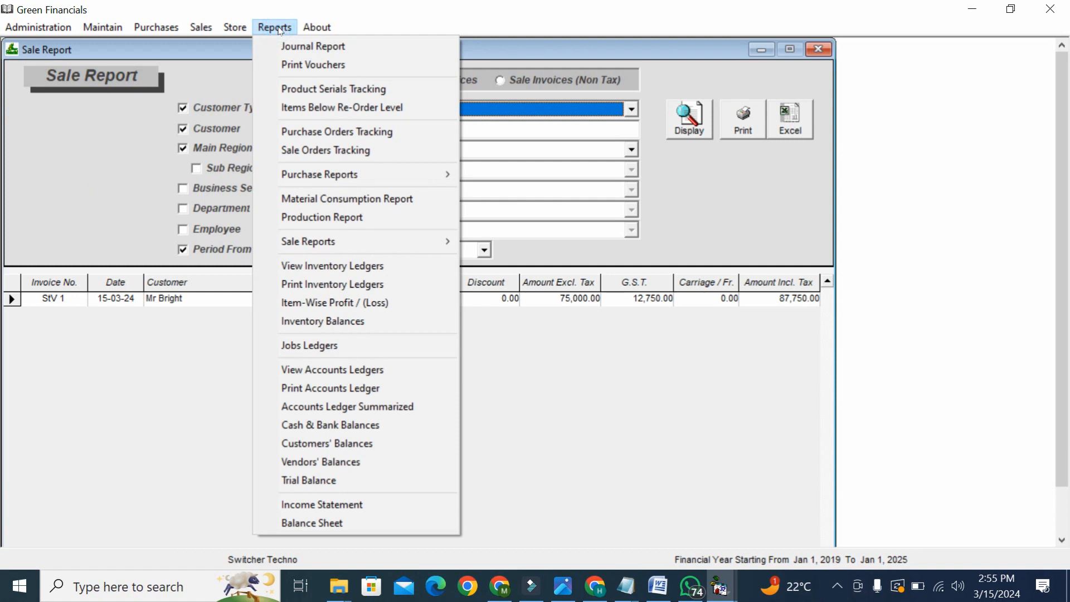
- Display the Item-Wise Profit report showing ENGINE 4X4's 15,000.00 profit and tick its period filter
click(363, 303)
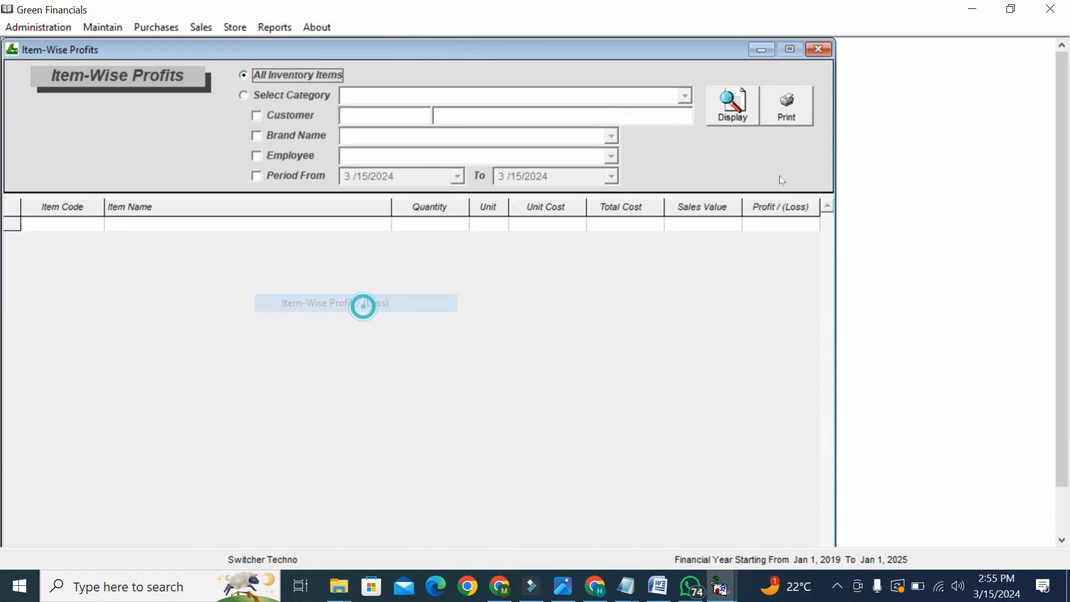
click(732, 107)
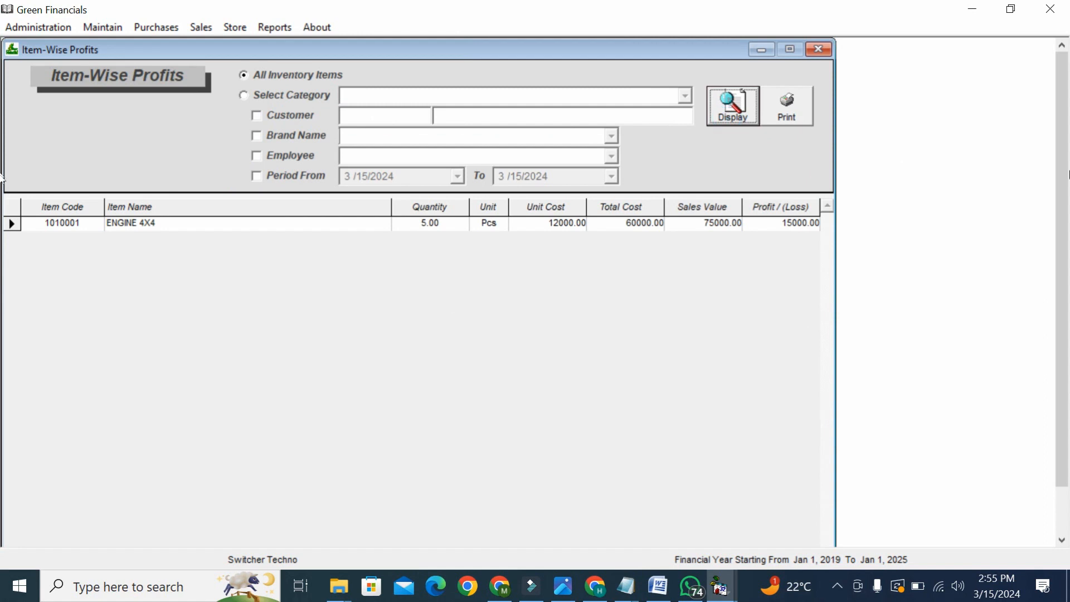
scroll(357, 168, down, 1)
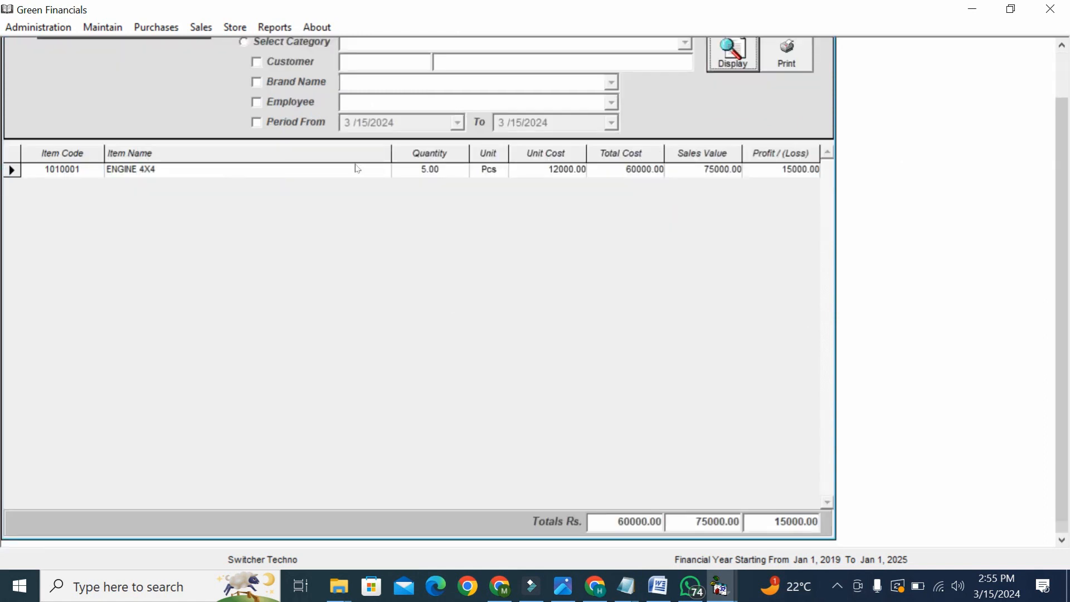
click(789, 169)
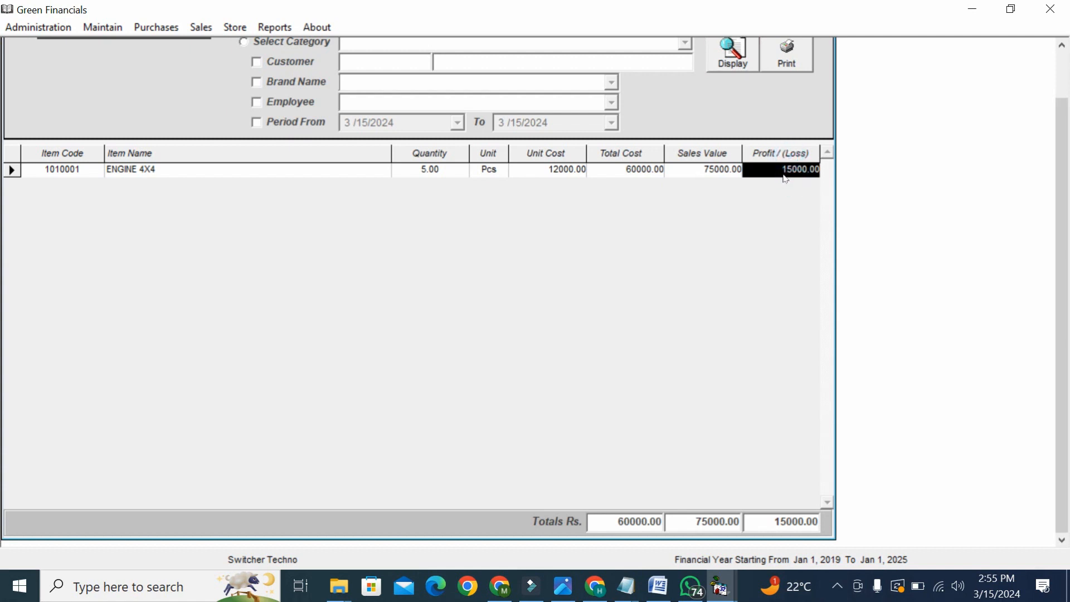
click(311, 122)
click(458, 122)
click(458, 122)
click(273, 26)
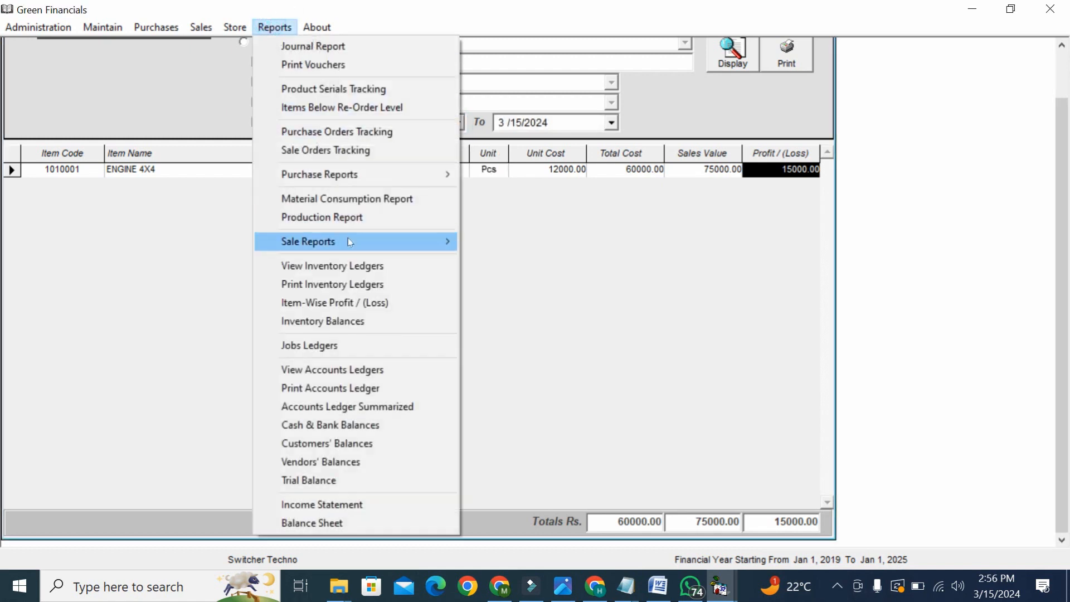
- Display SUFYAN TRADING's ledger, showing purchase invoice PIV 1 credited 210,600.00
click(371, 370)
click(236, 112)
text(su)
key(Down)
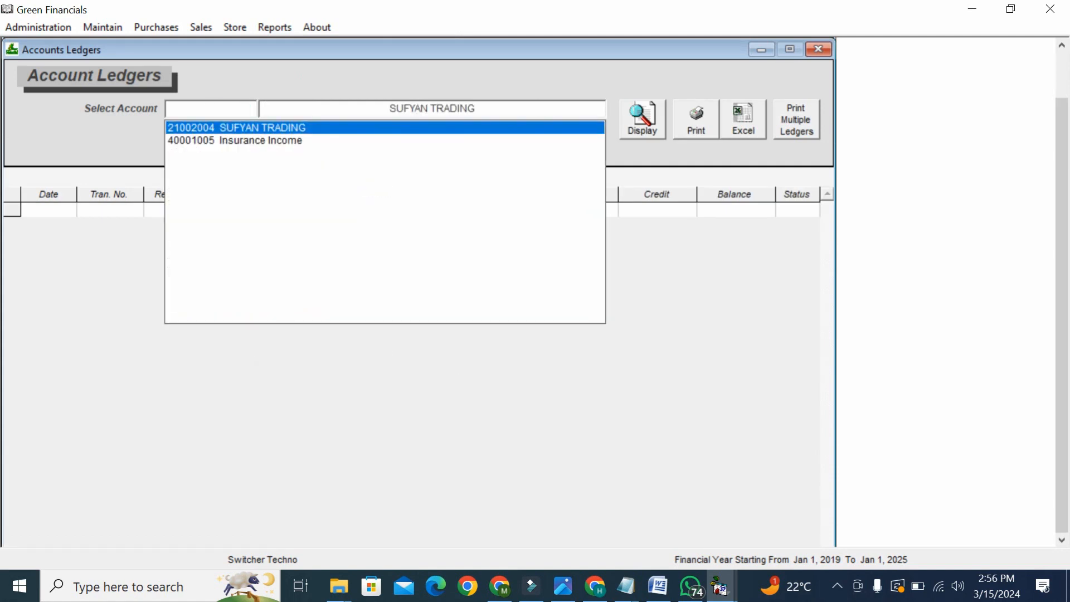
key(Return)
click(657, 113)
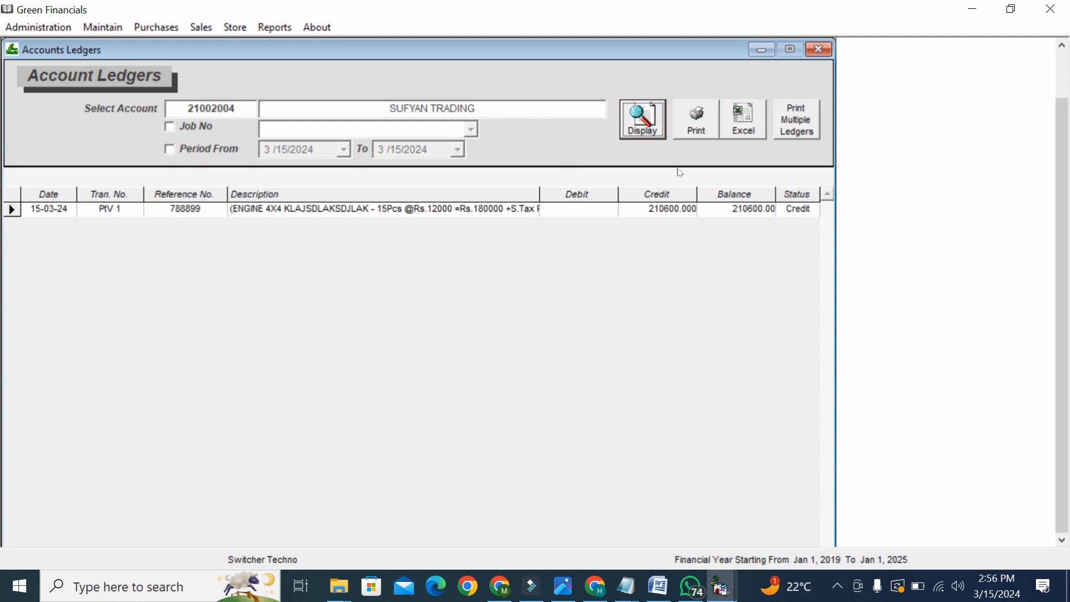
click(673, 193)
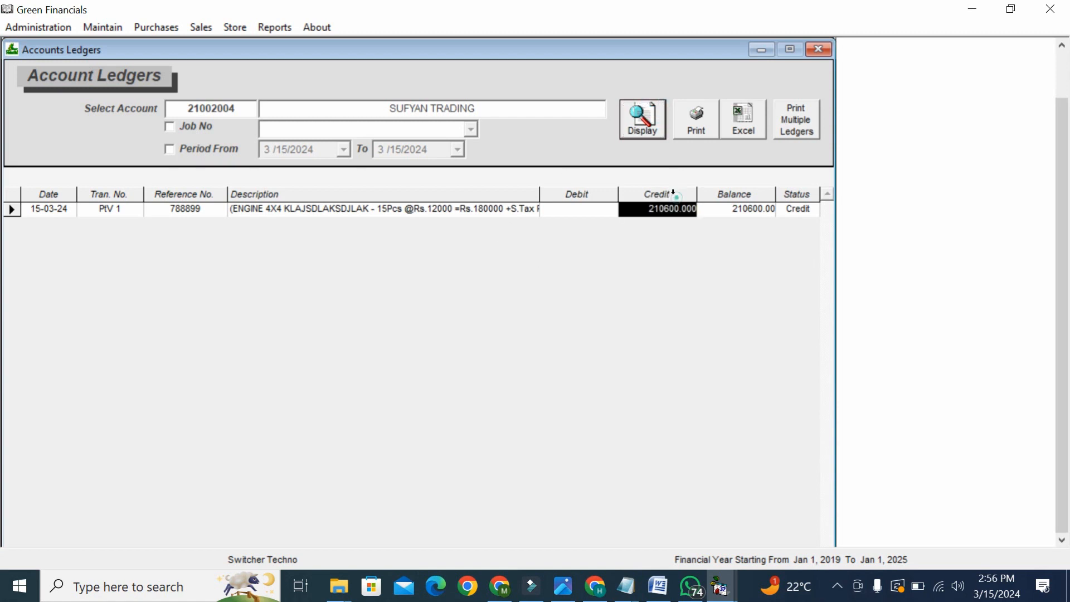
click(667, 214)
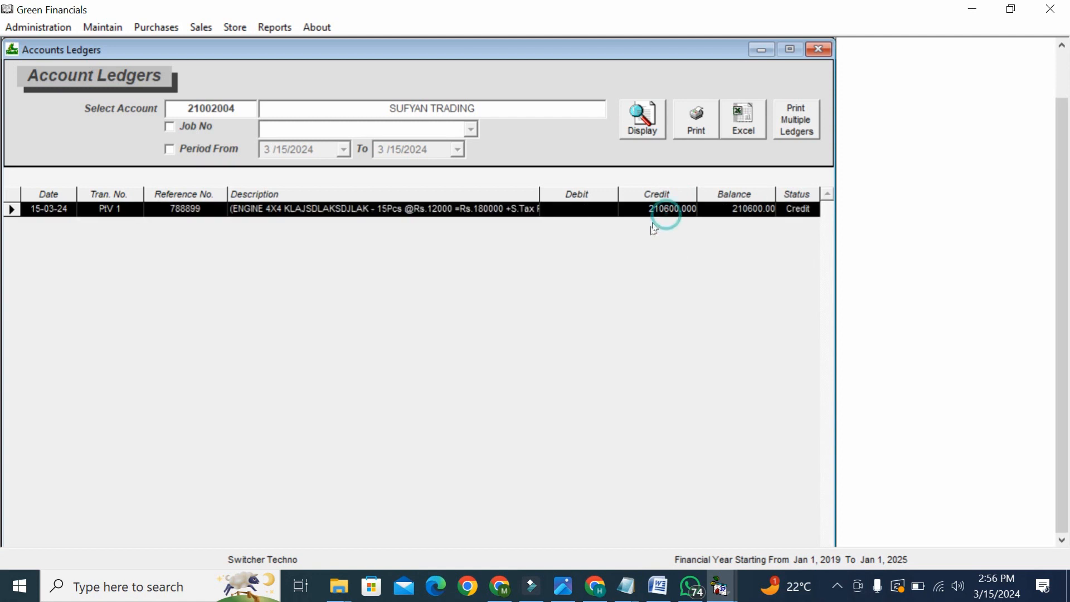
click(651, 226)
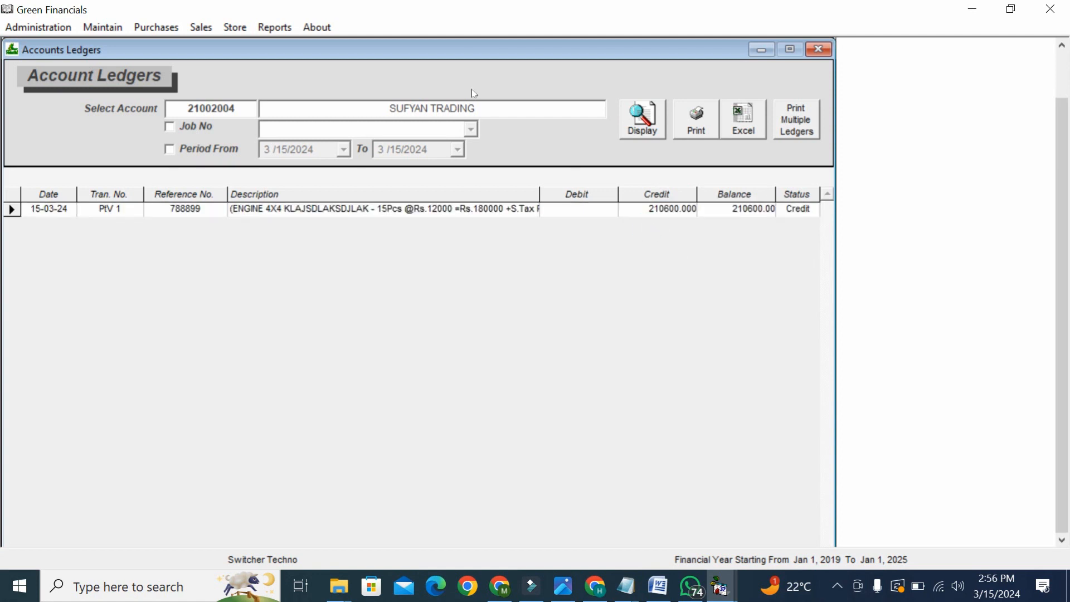
click(158, 26)
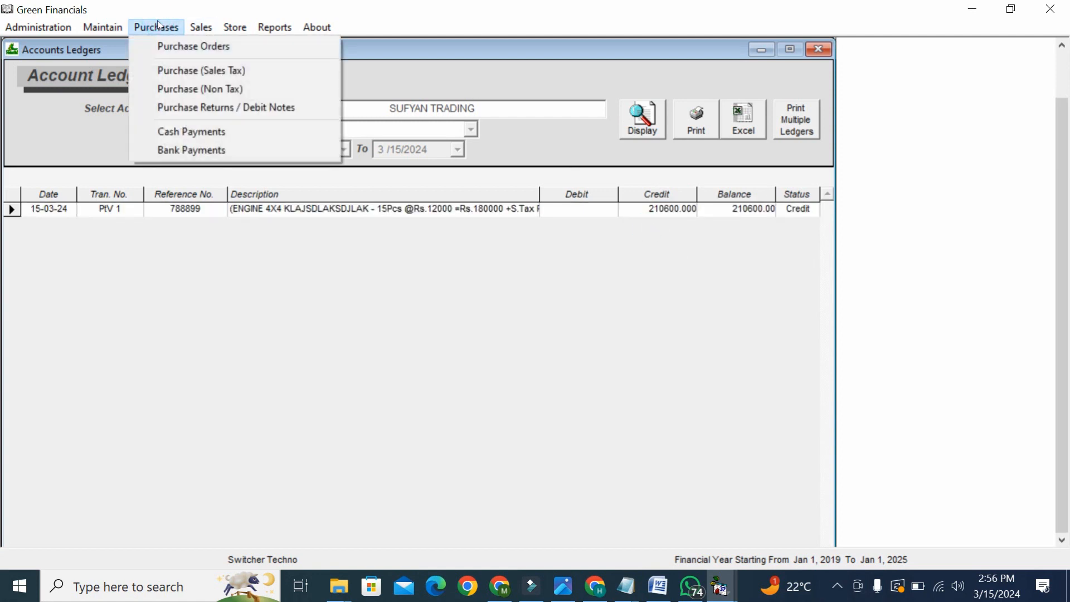
- Start a cash payment from Cash in Hand to SUFYAN TRADING
click(210, 143)
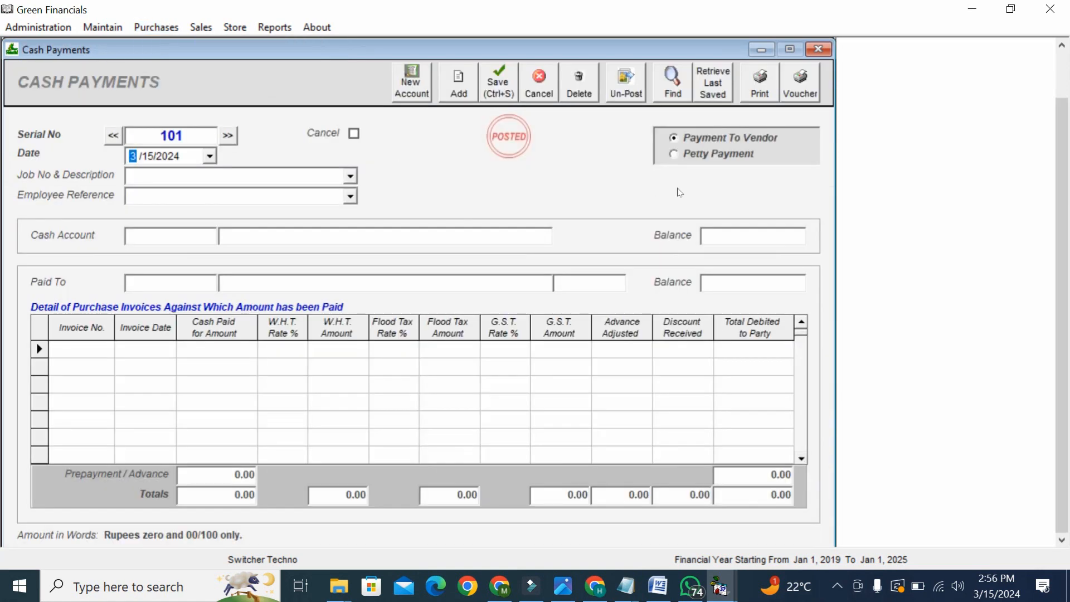
click(192, 234)
text(CA)
key(Return)
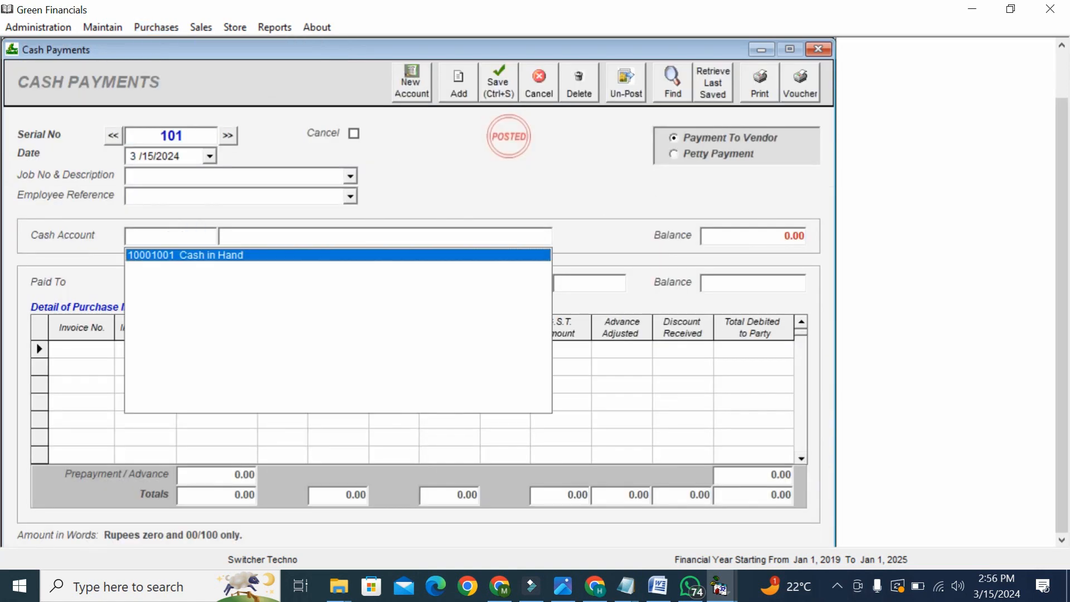
key(Return)
click(187, 281)
text(SU)
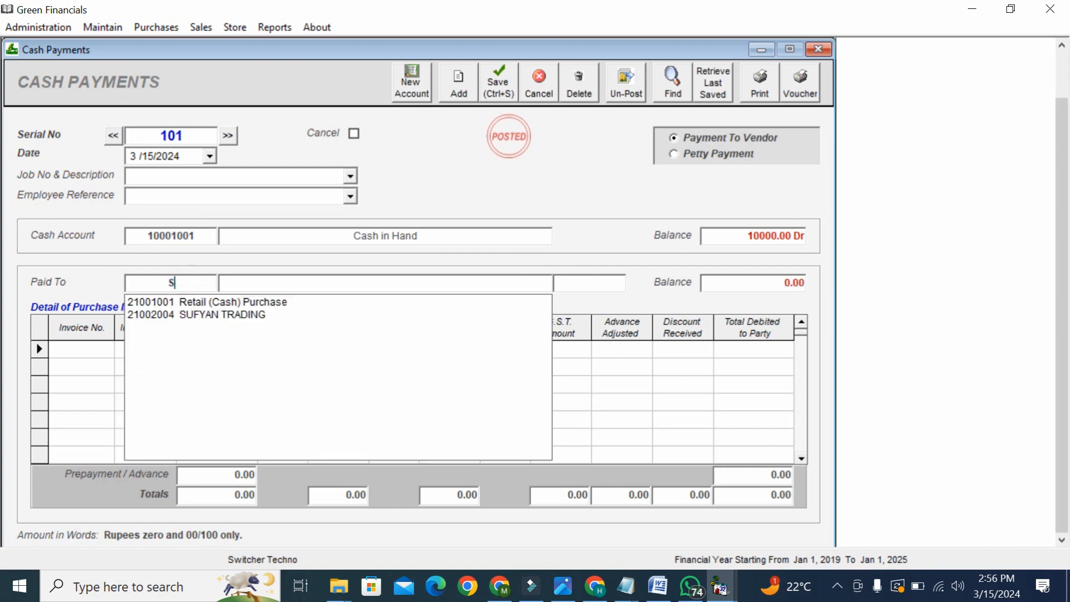
key(Return)
key(Return)
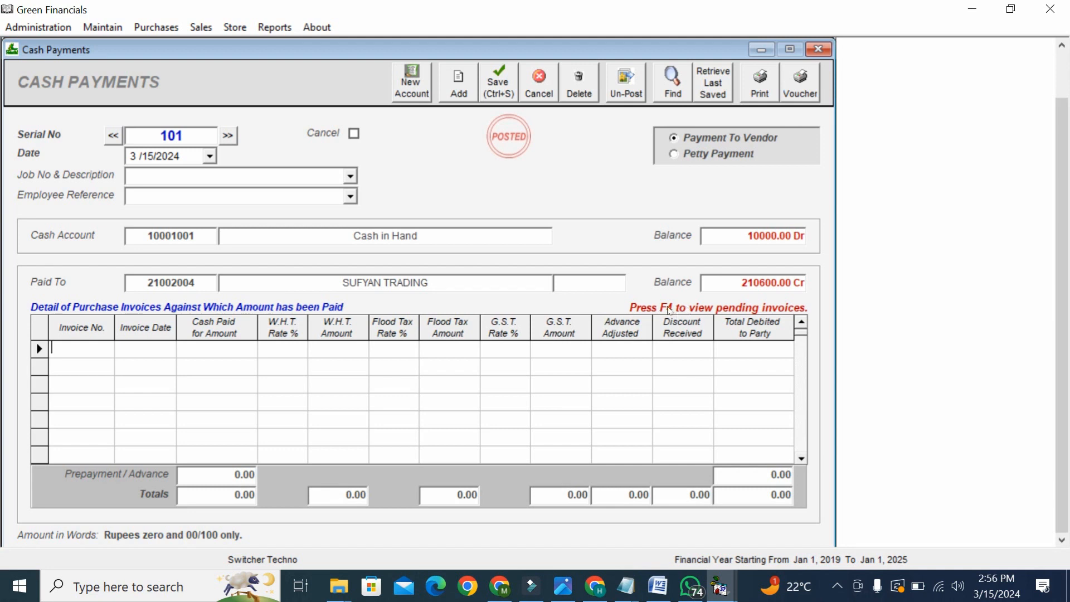
- Apply the payment to pending invoice 788899 with 50000 as the total debited
key(F4)
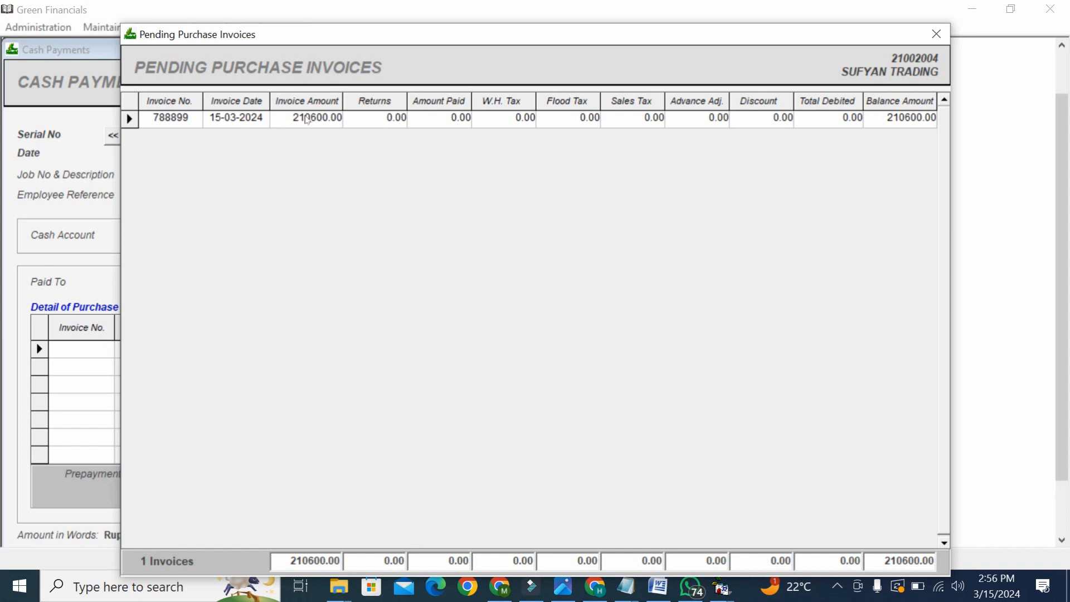
double_click(307, 118)
click(767, 351)
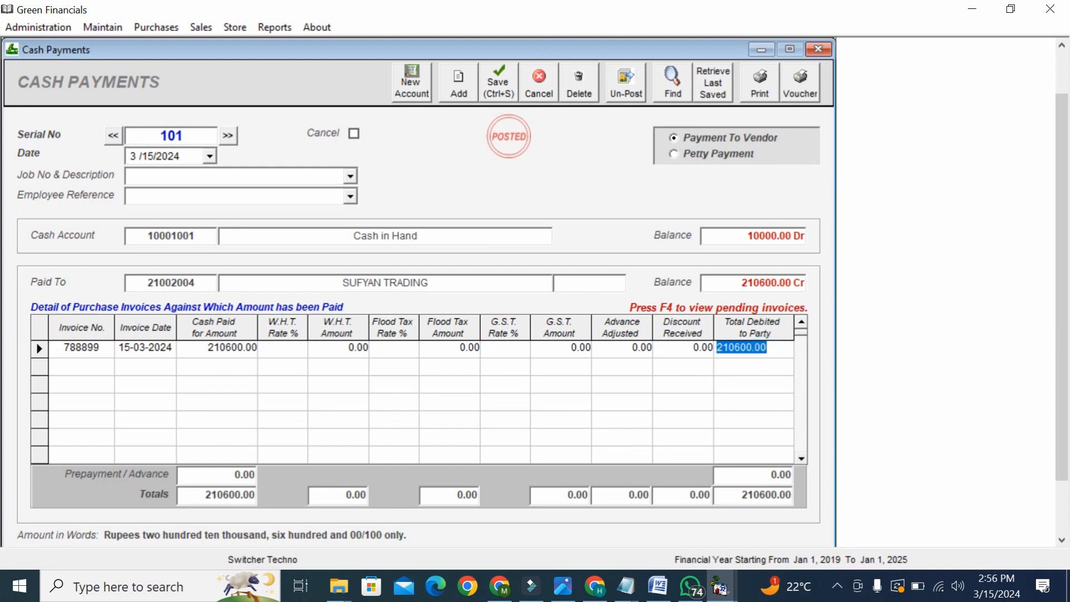
text(5000)
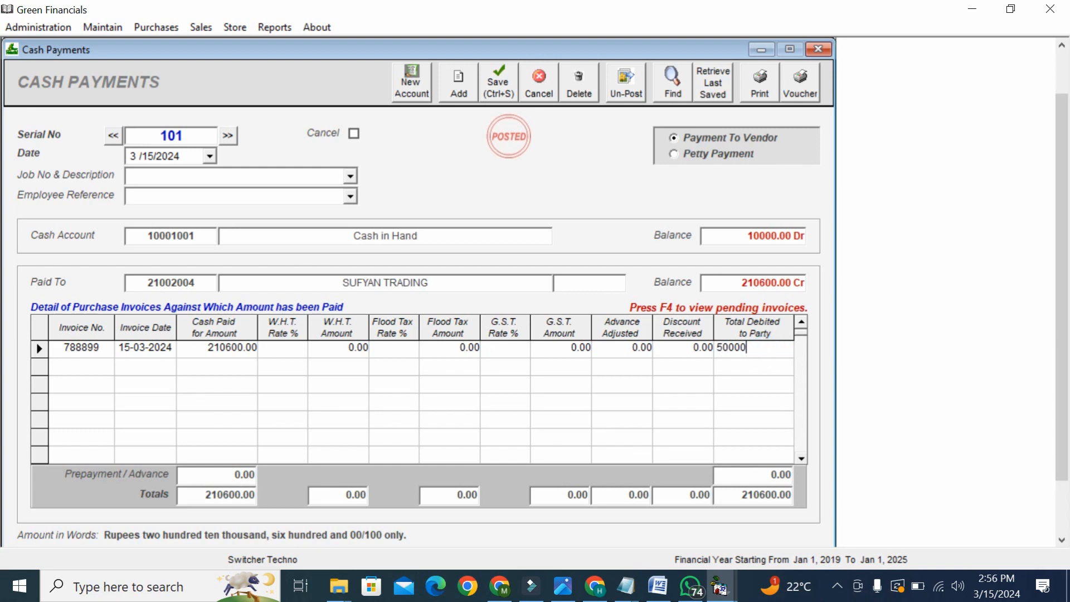
text(0)
key(Return)
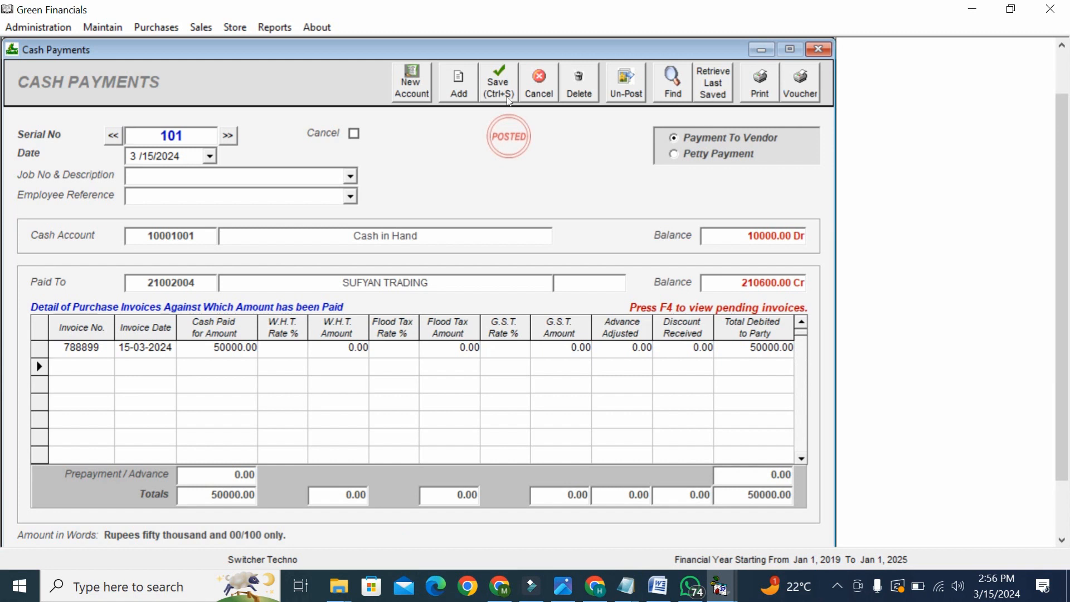
- Save the cash payment, dismissing the print error and closing the blank payment note
click(509, 97)
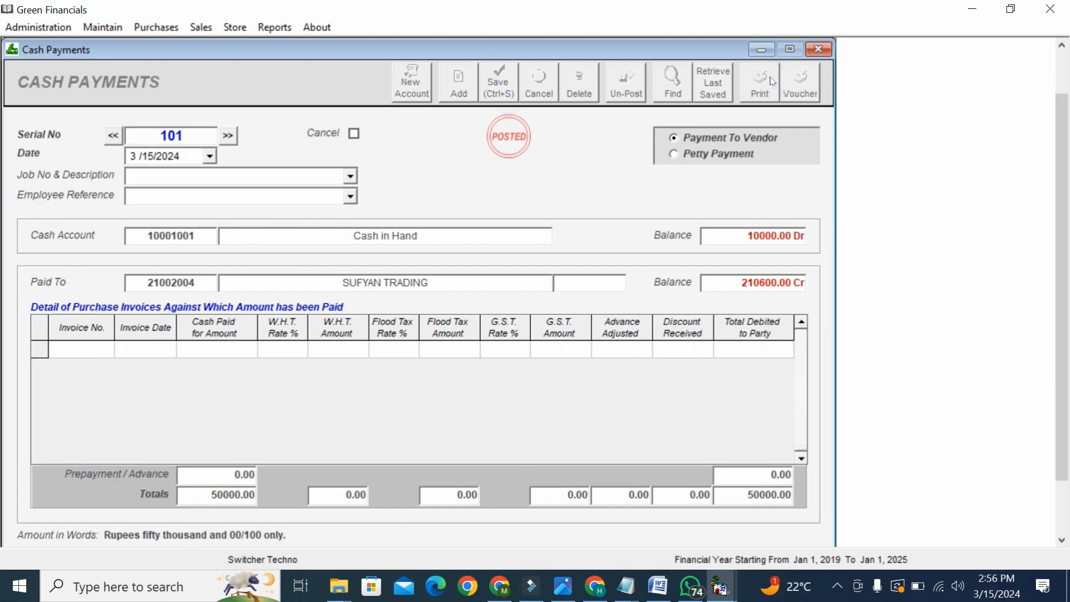
click(773, 82)
click(594, 355)
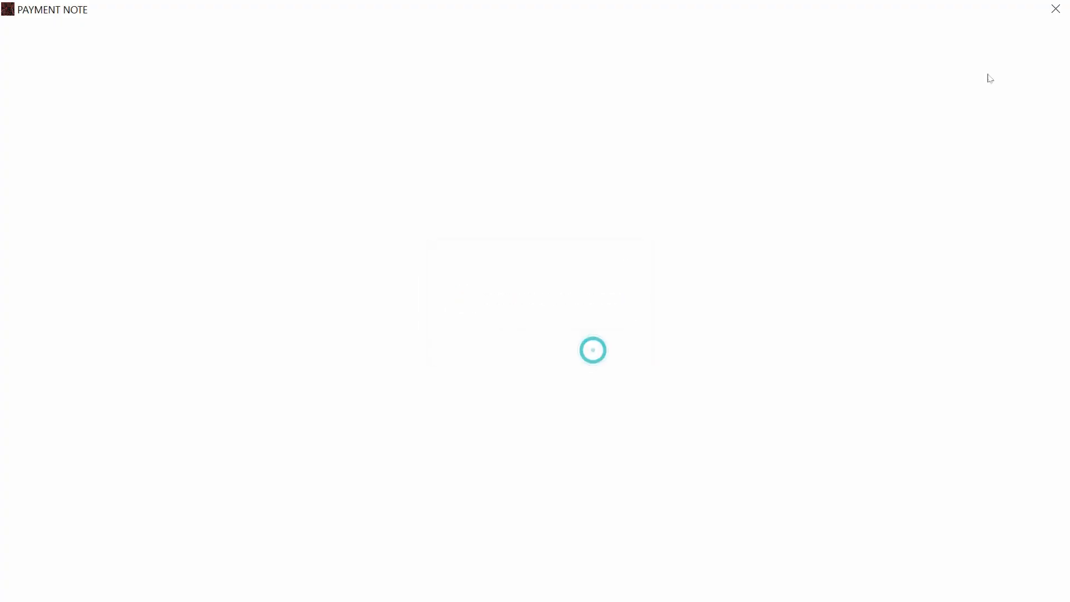
click(1059, 11)
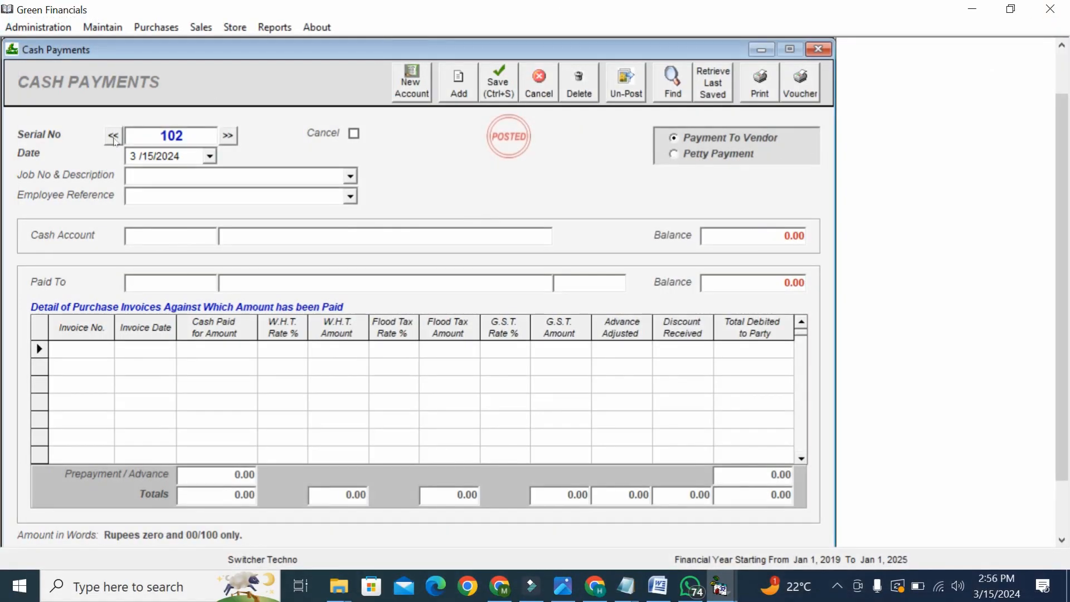
- Preview the cash payment voucher for serial 101, then open View Accounts Ledgers
click(113, 136)
click(791, 94)
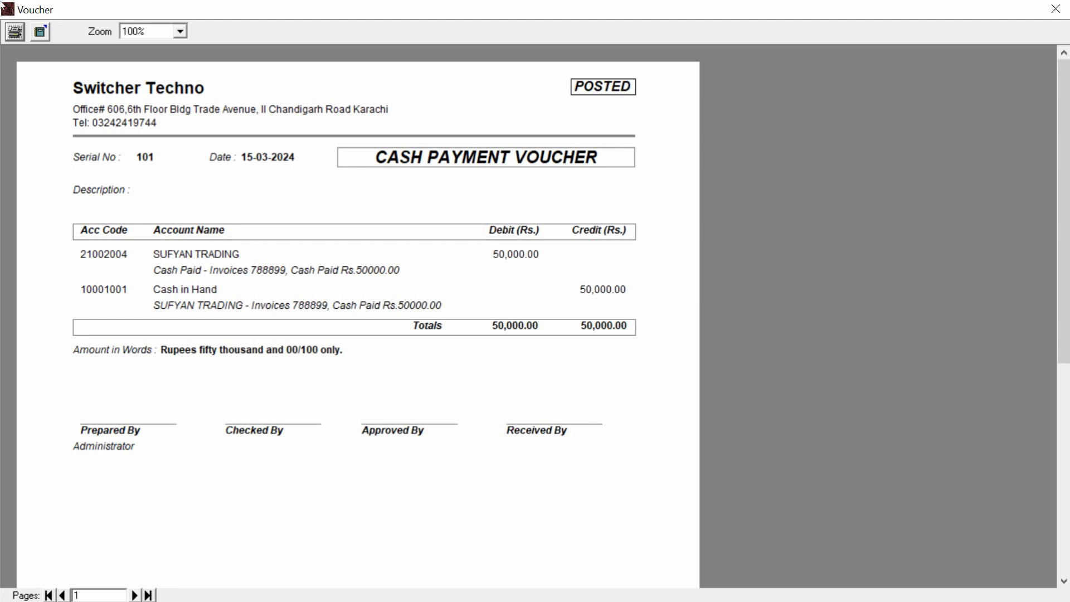
click(1055, 9)
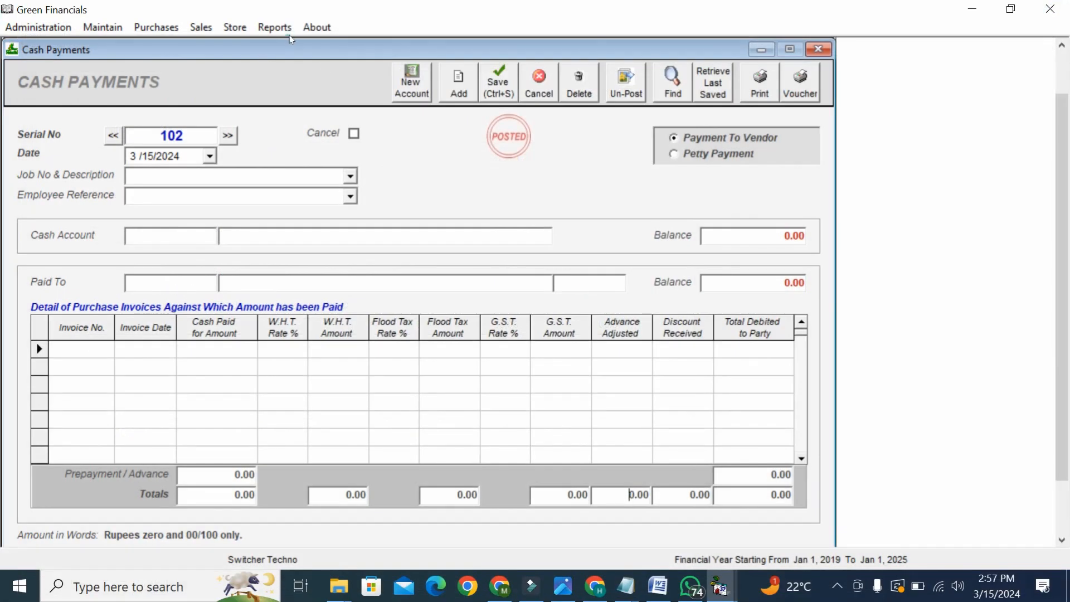
click(276, 28)
click(360, 365)
- Display SUFYAN TRADING's ledger and check the invoice and 50,000.00 payment entries
click(641, 119)
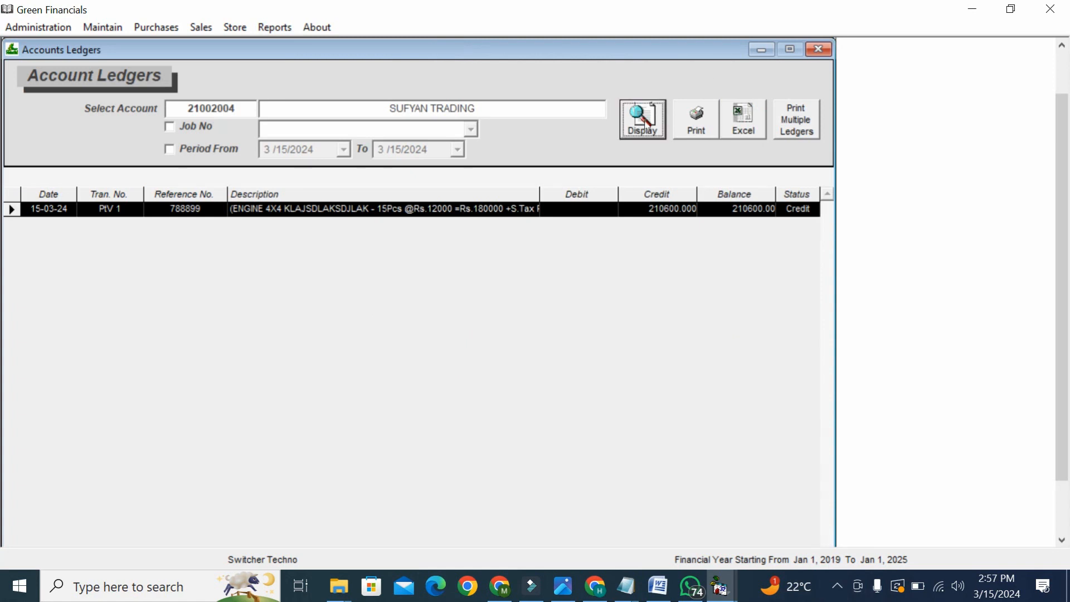
click(668, 211)
click(667, 211)
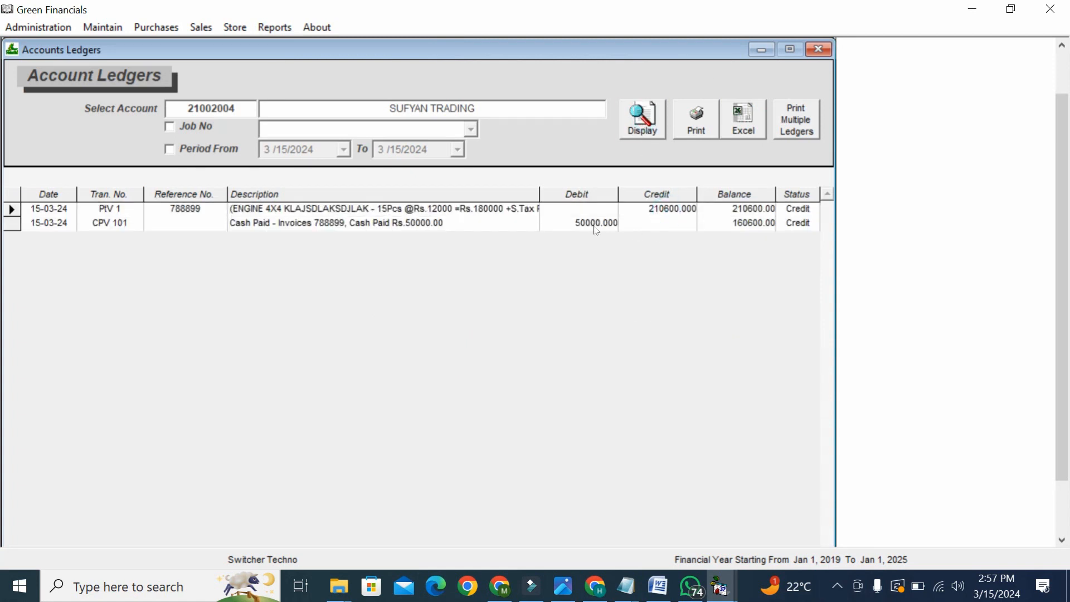
click(746, 226)
- Preview the ledger print showing a 160,600.00 credit balance, then close Account Ledgers
click(690, 113)
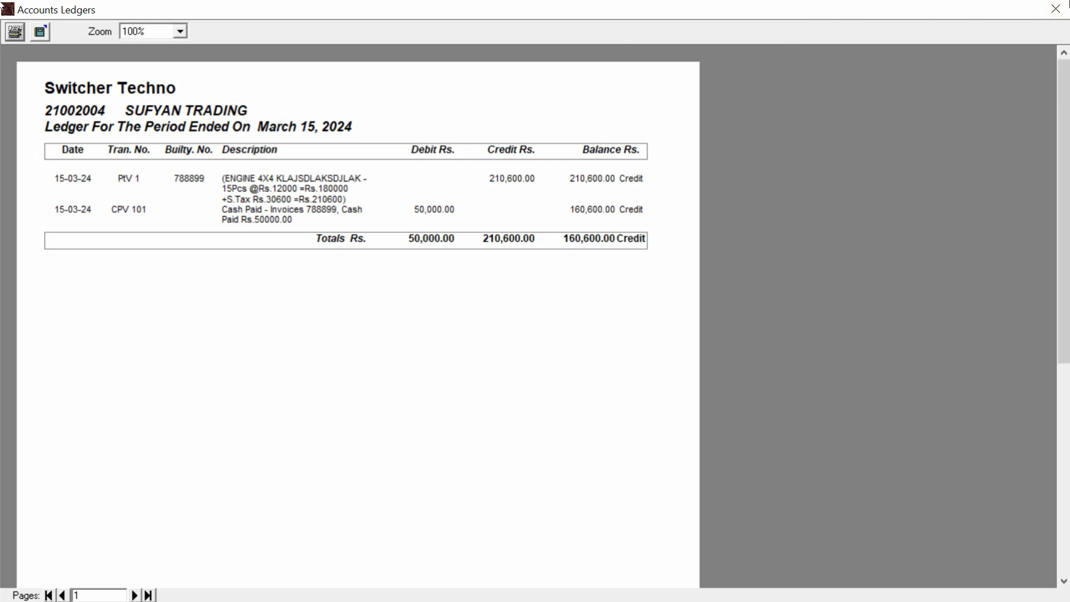
click(1055, 8)
click(823, 52)
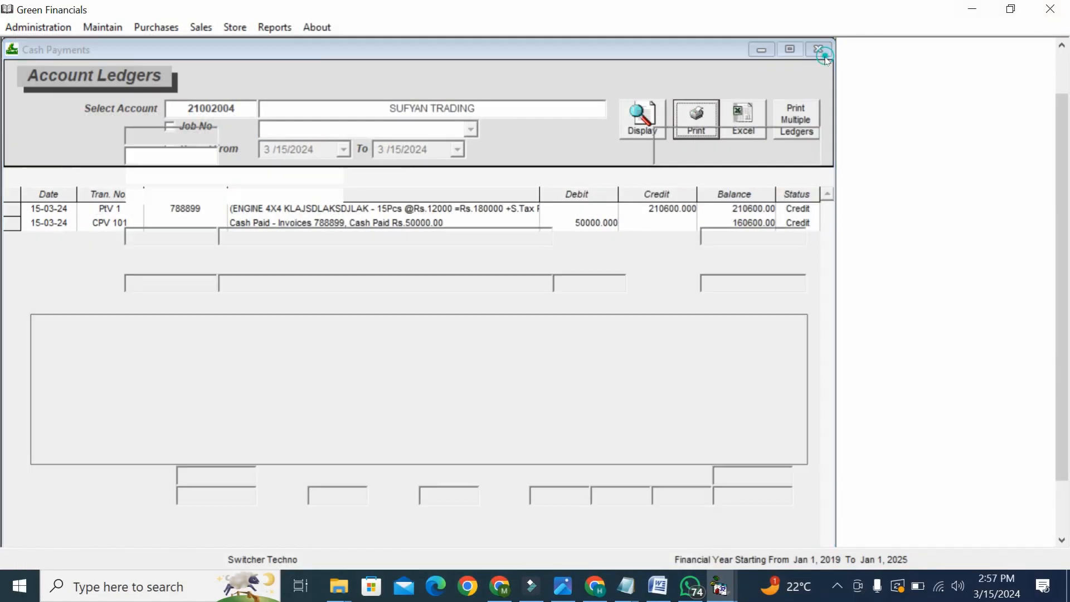
- Display the Customers' Balances report showing the 87,750.00 debit closing balance
click(274, 27)
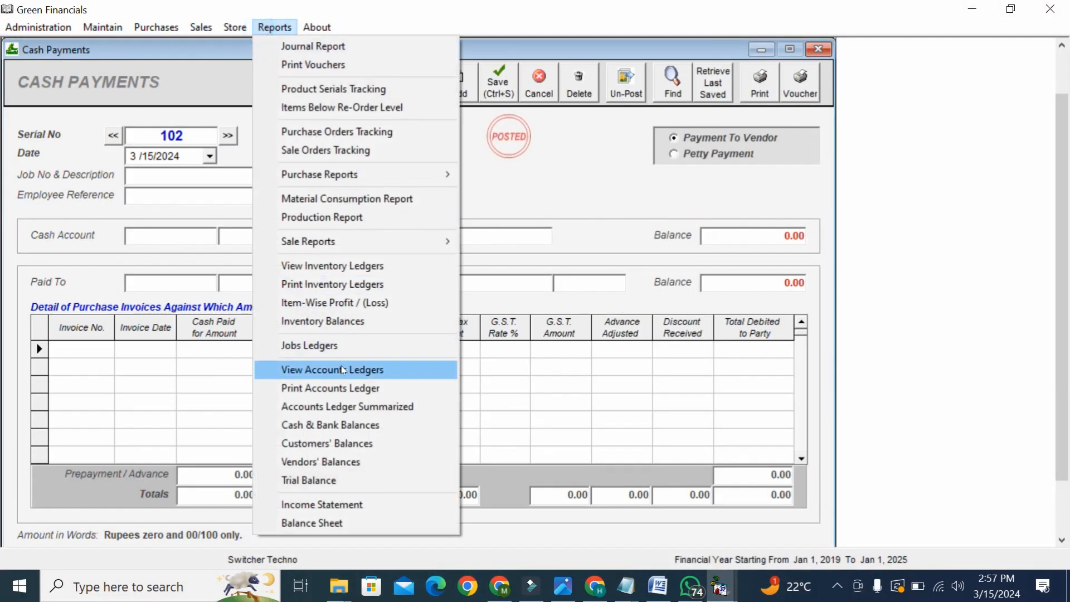
click(351, 443)
click(735, 102)
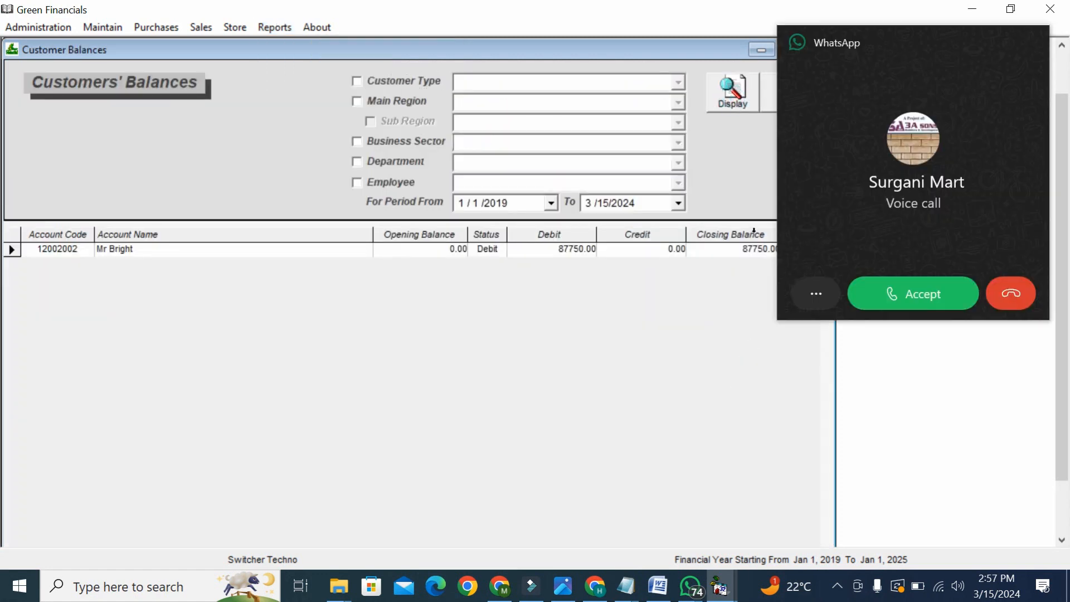
click(1000, 282)
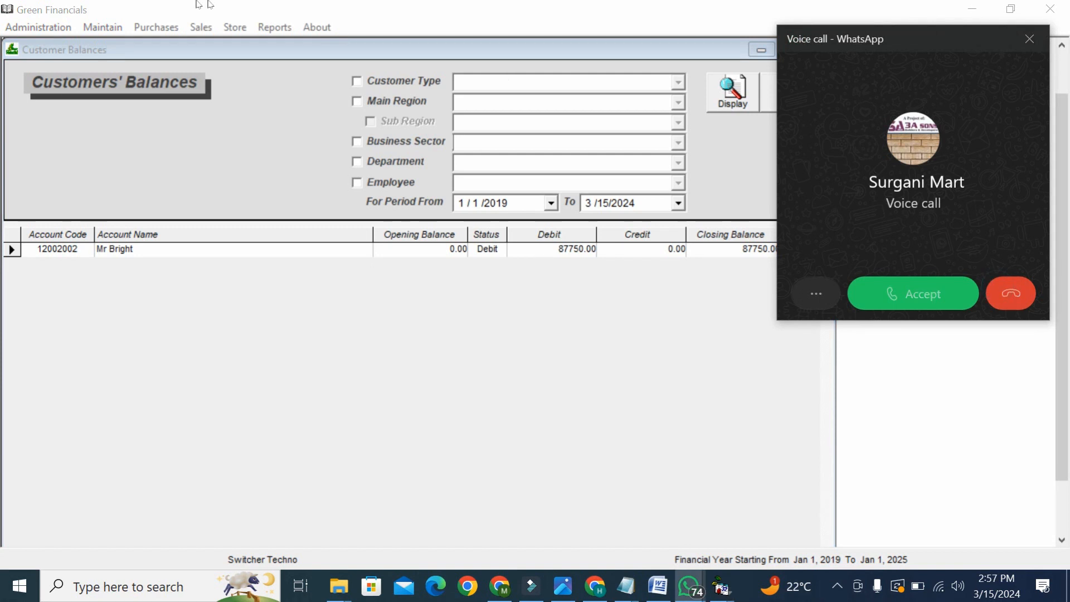
- Check the 15,000.00 ENGINE 4X4 profit in Item-Wise Profit / (Loss), then close the report windows
click(287, 27)
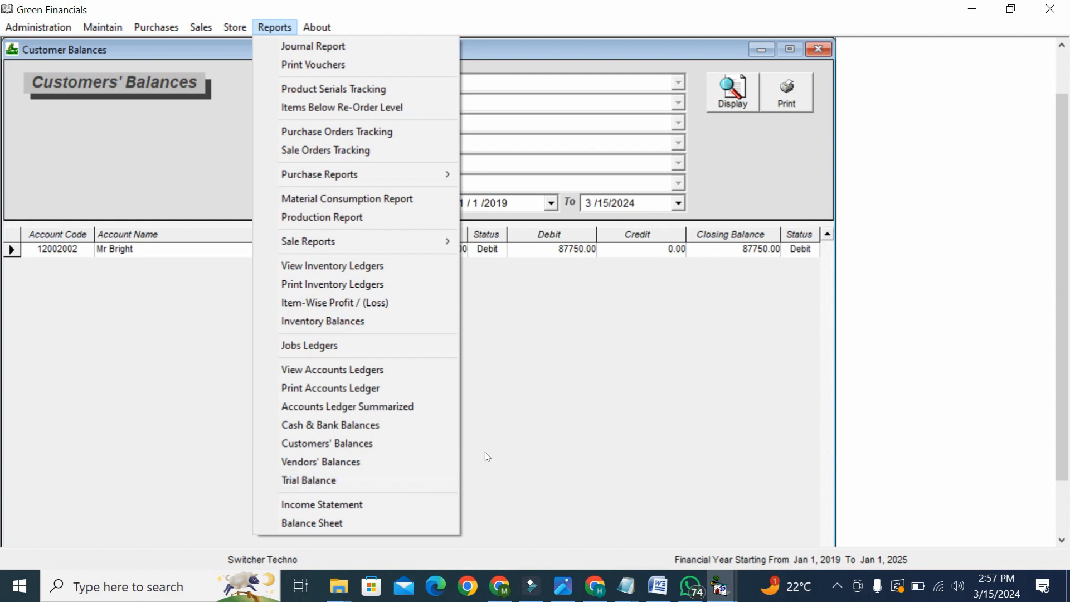
click(373, 505)
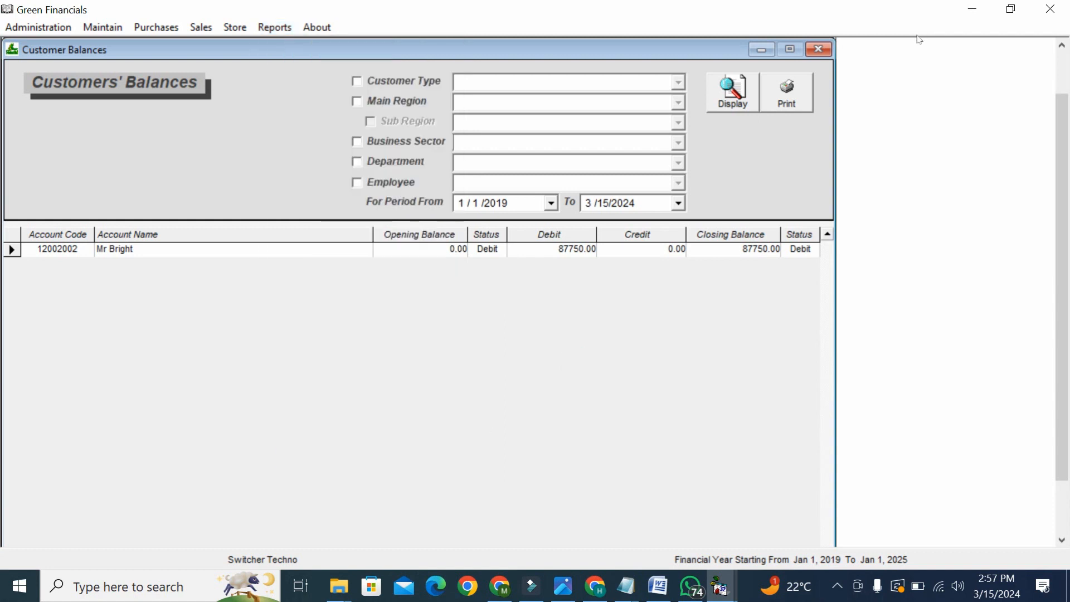
click(823, 54)
click(822, 54)
click(823, 54)
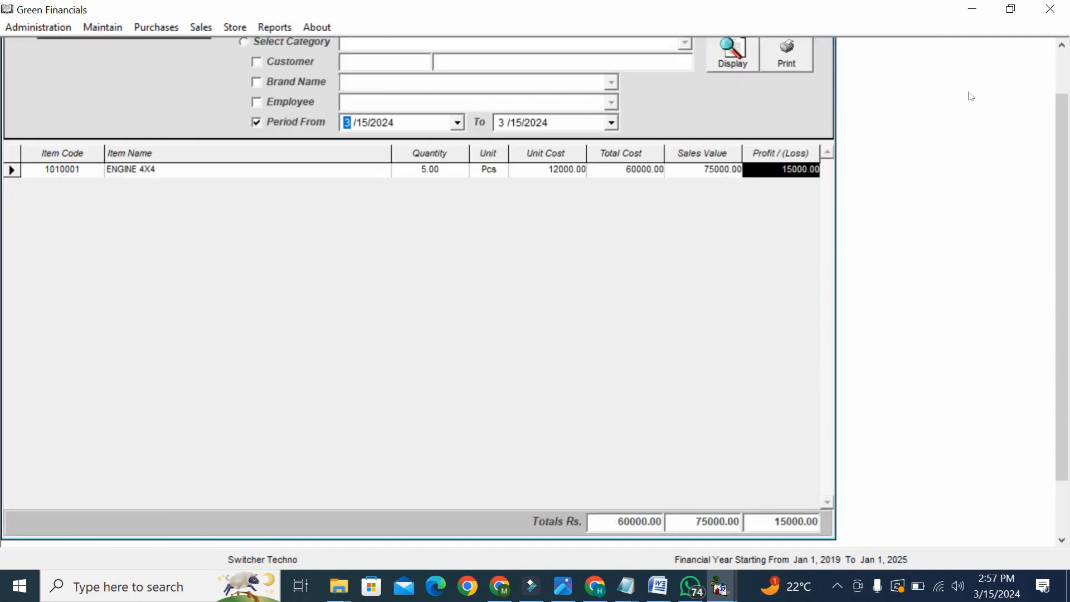
click(1064, 86)
click(820, 49)
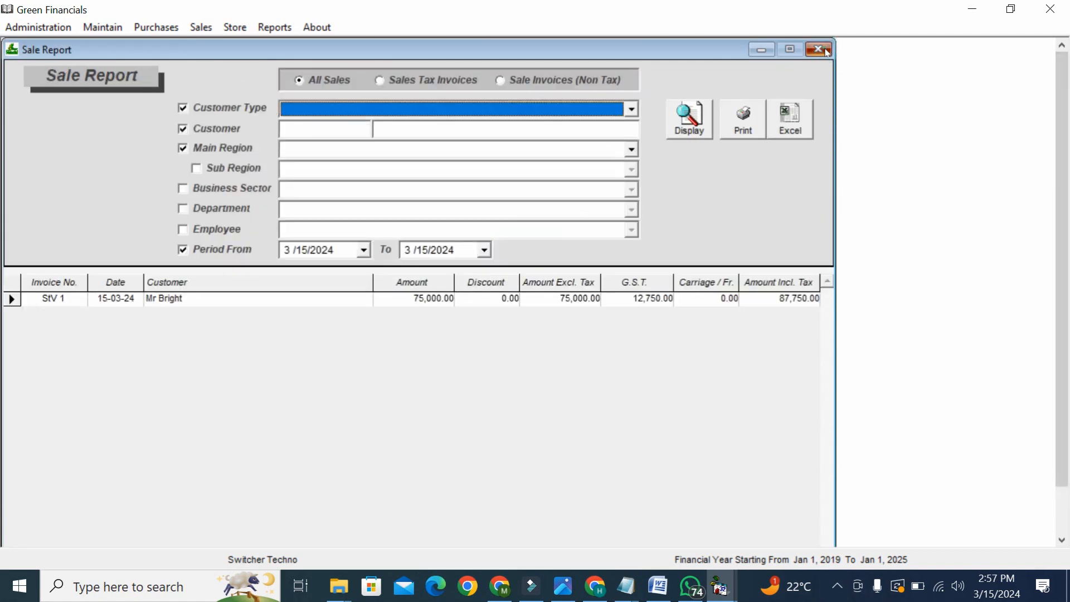